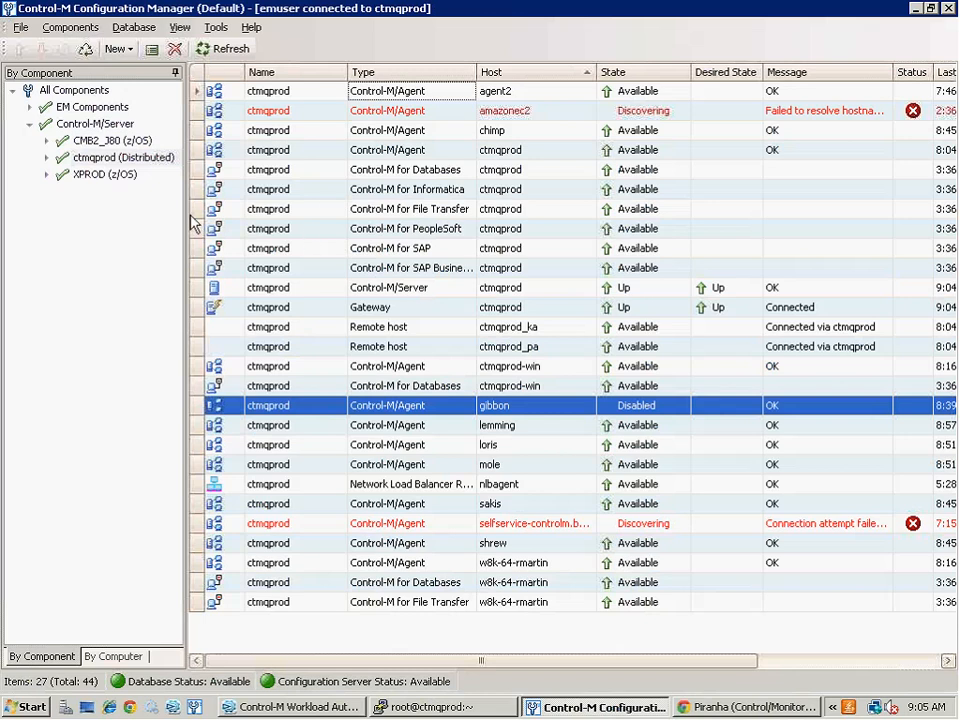
- Open the rename dialog for the XPROD Control-M/Server and highlight the note's list of components that must be stopped
click(97, 123)
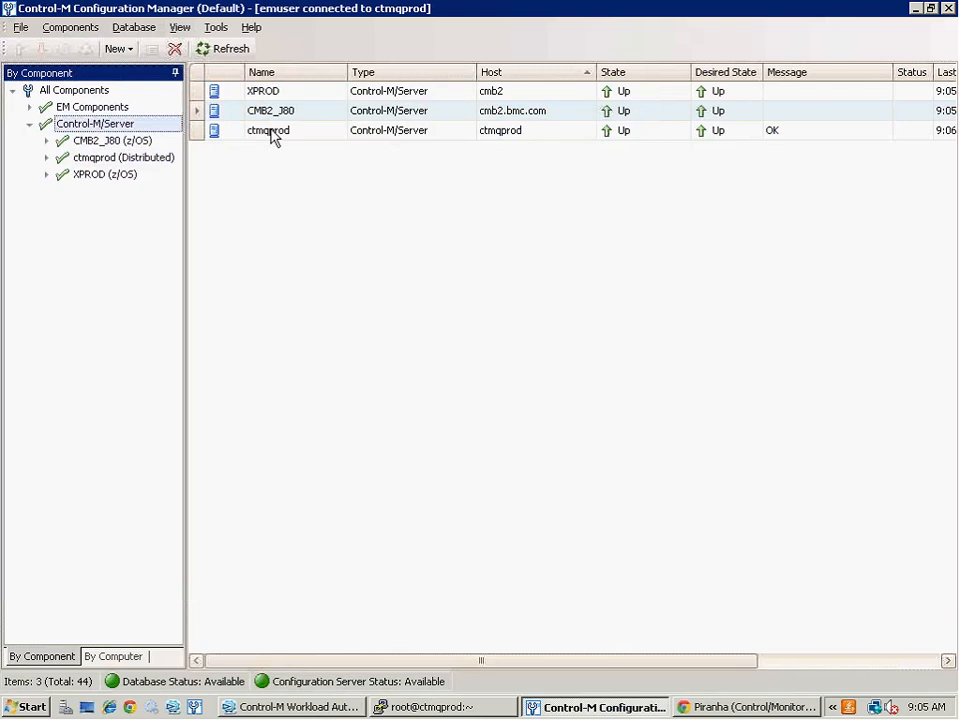
click(273, 92)
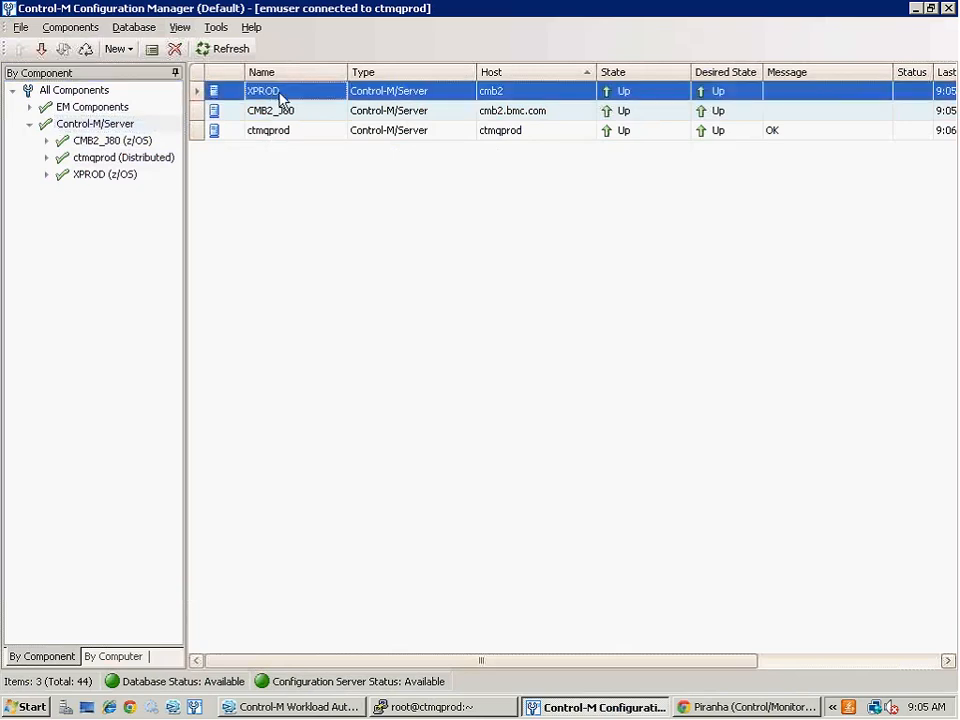
right_click(280, 100)
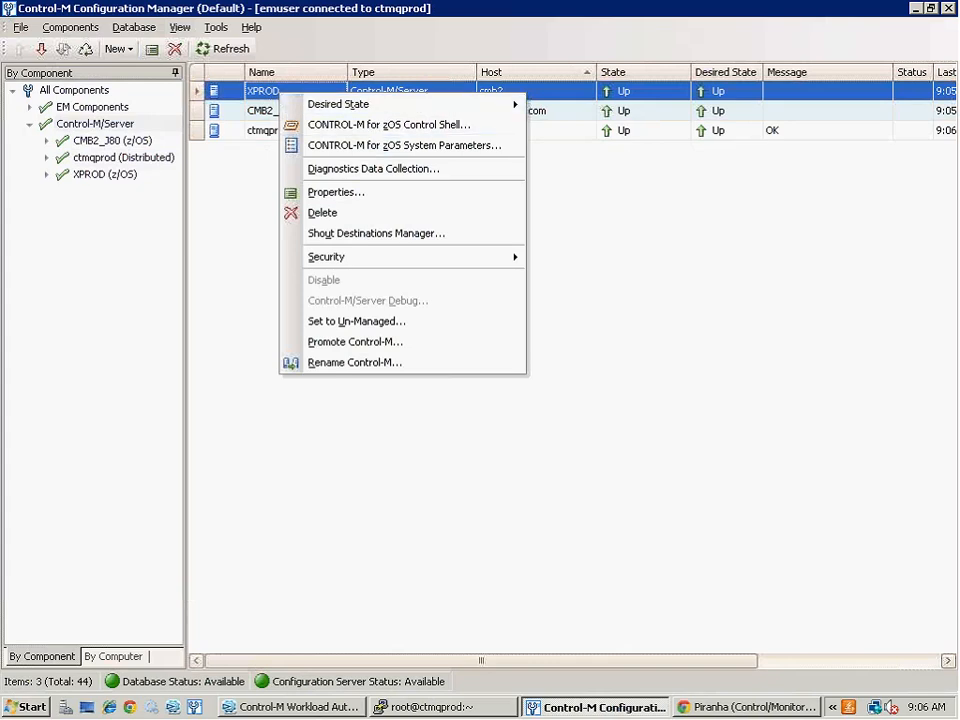
click(437, 363)
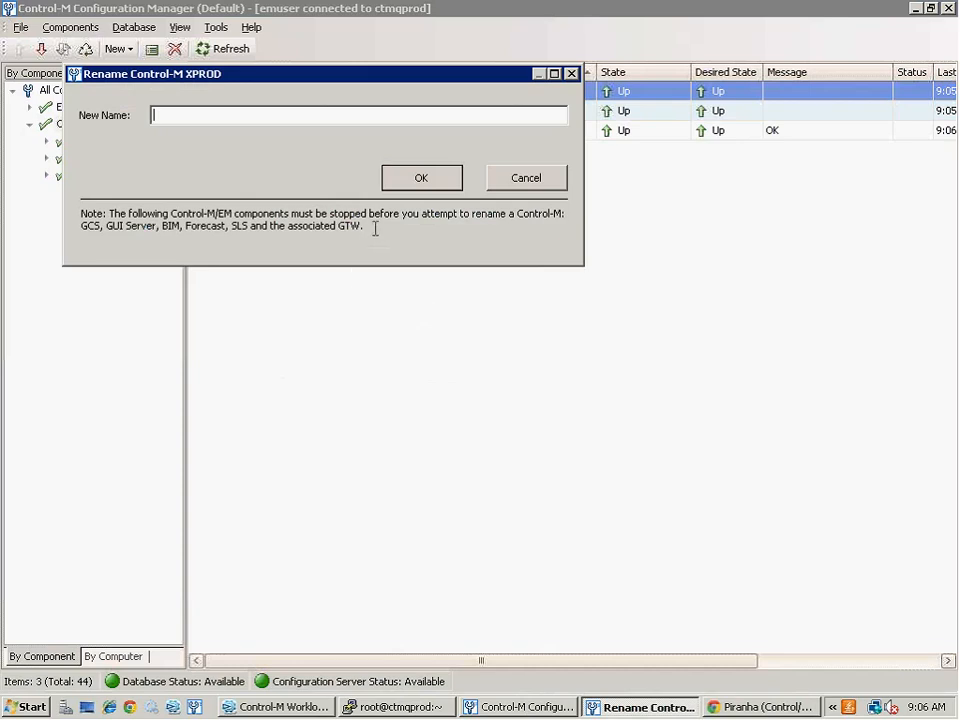
drag(375, 228, 70, 228)
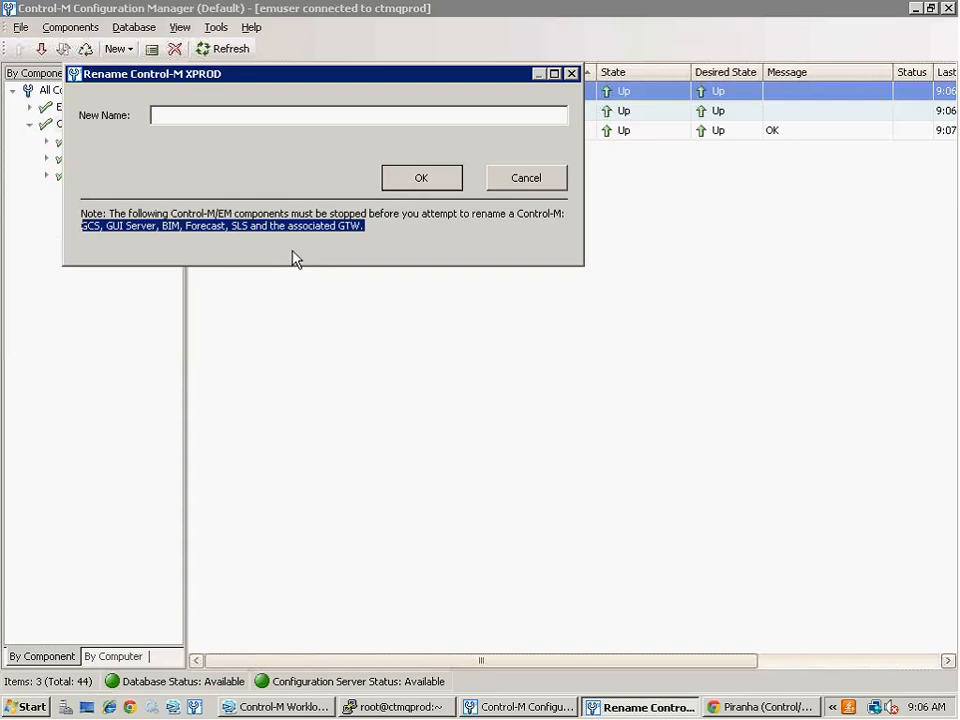
- Try to rename the XPROD Control-M/Server to mainframeprod
click(228, 118)
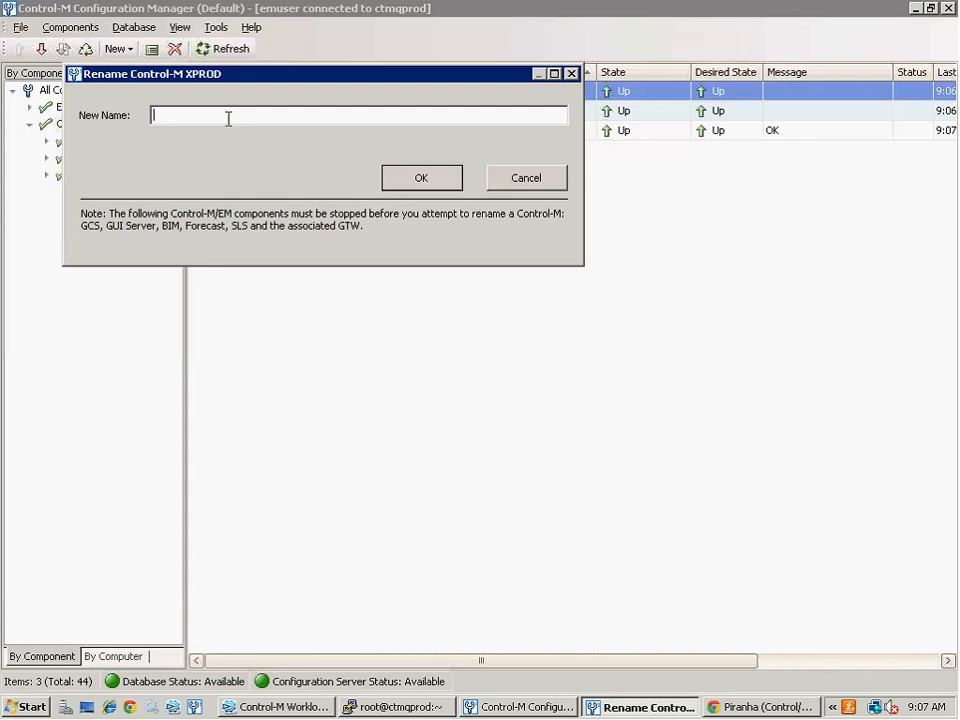
text(mainframeprod)
drag(368, 88, 388, 158)
click(443, 250)
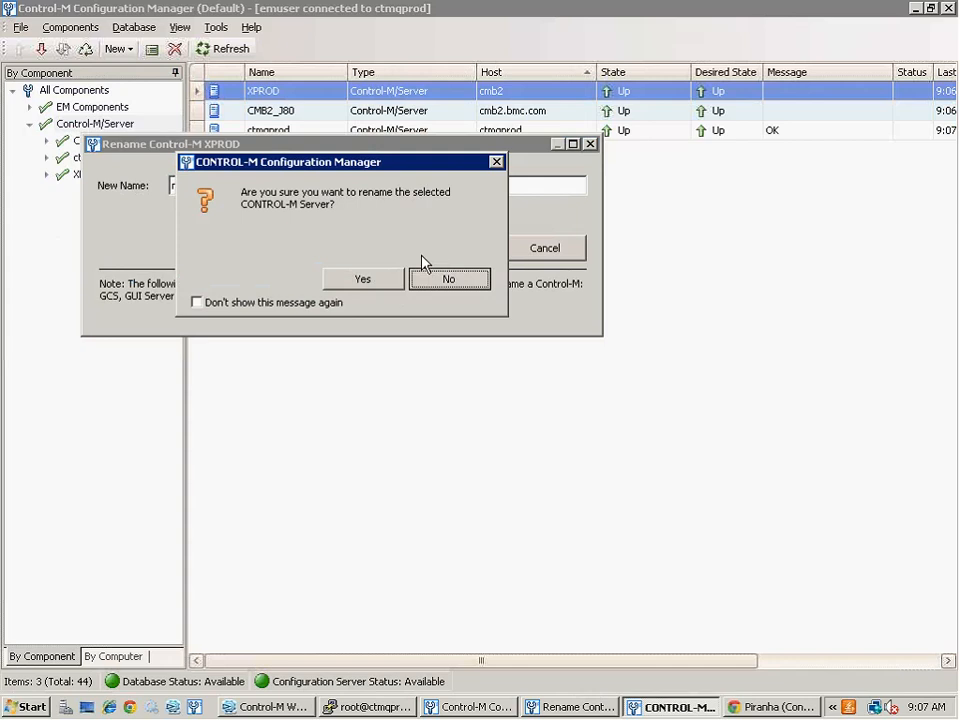
click(361, 280)
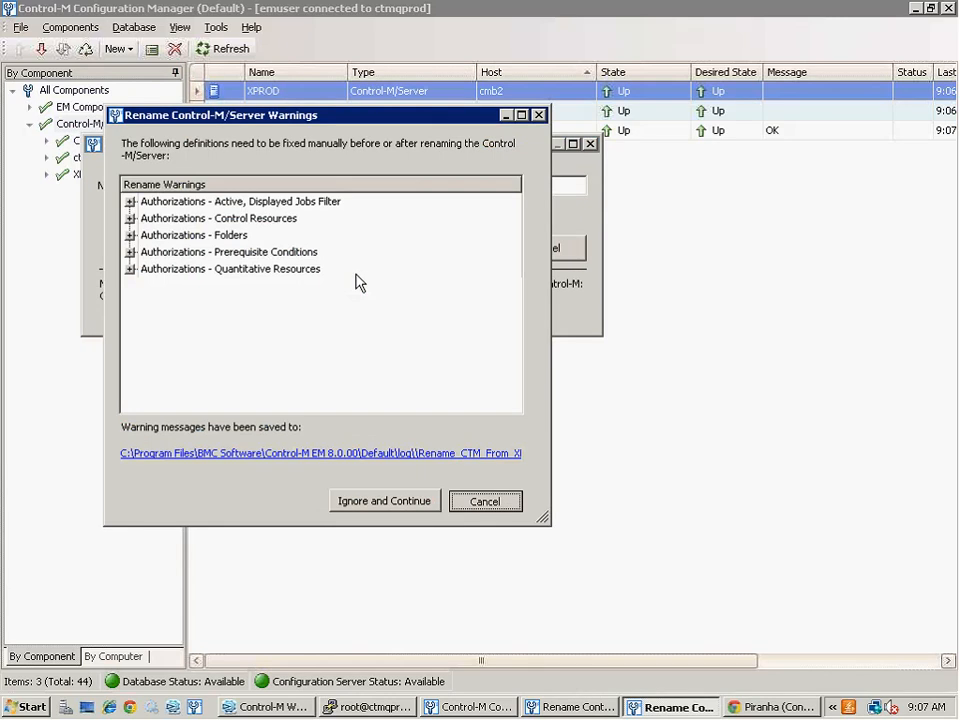
- Examine the rename warnings for the Active, Displayed Jobs Filter and Prerequisite Conditions authorizations
click(130, 202)
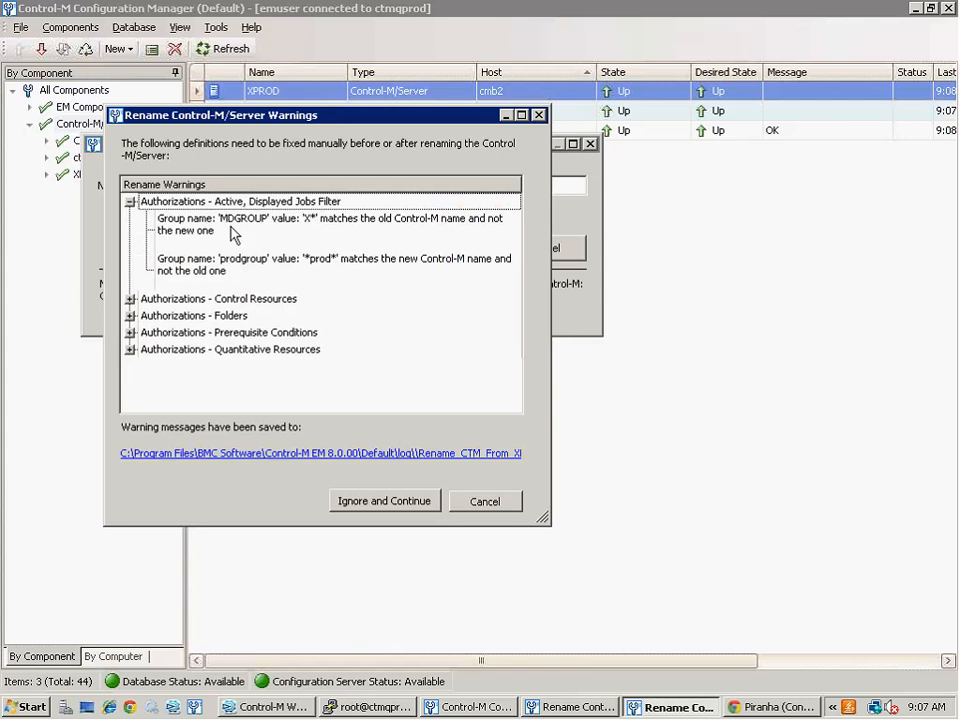
click(214, 226)
click(245, 268)
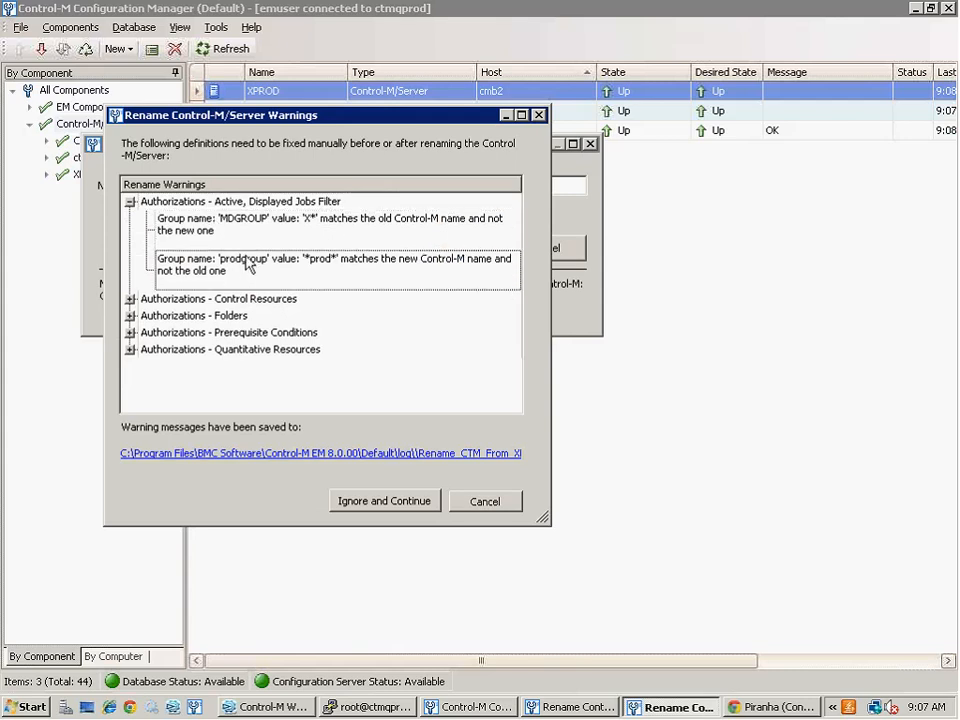
click(260, 236)
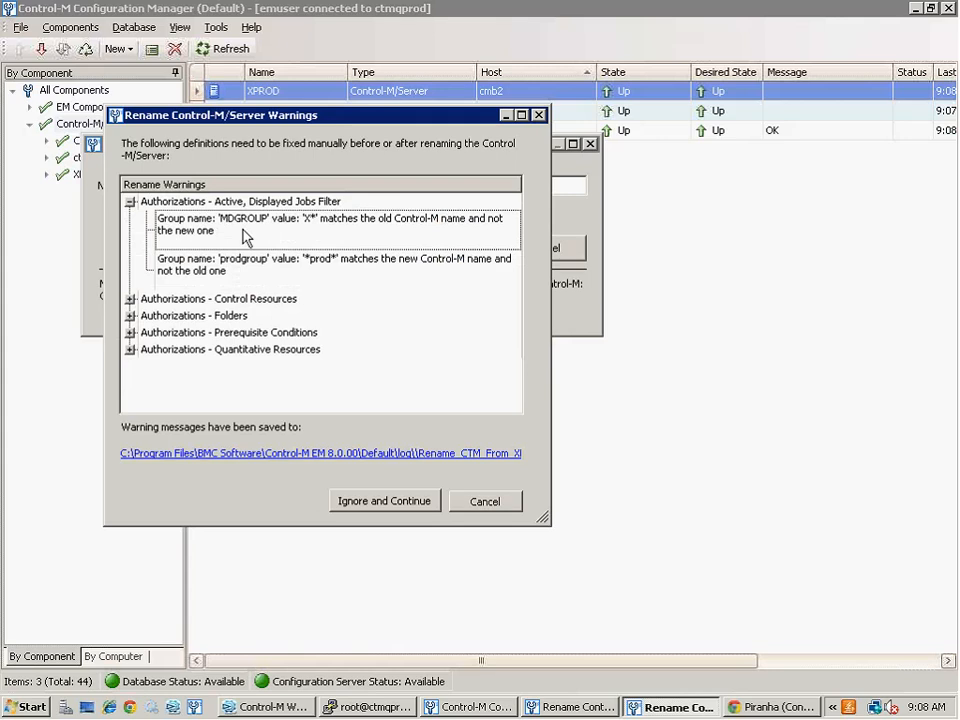
click(272, 265)
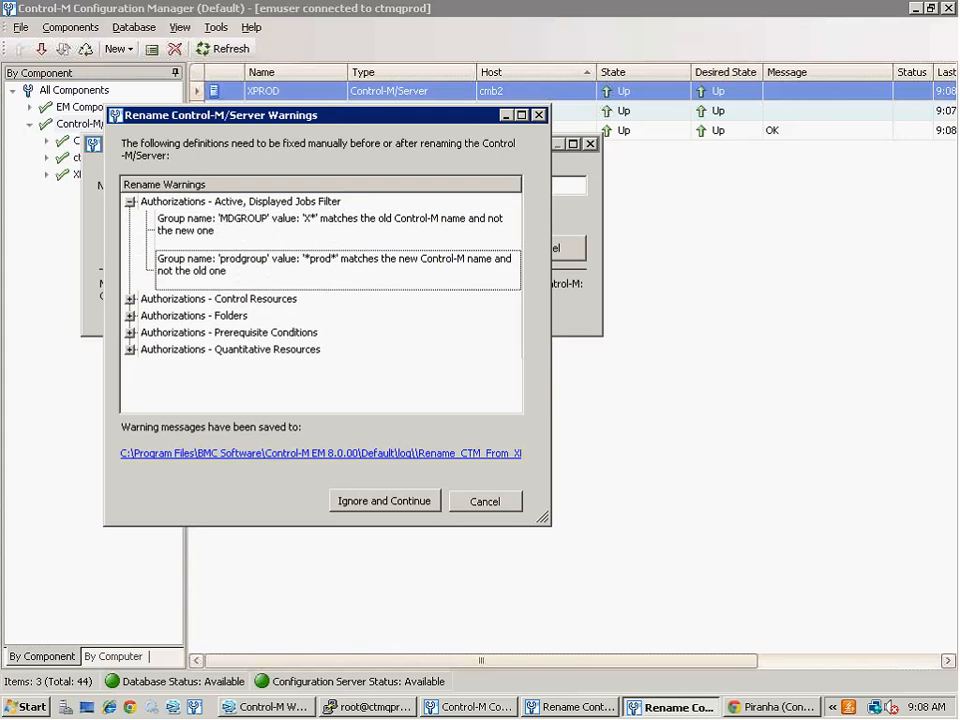
click(130, 332)
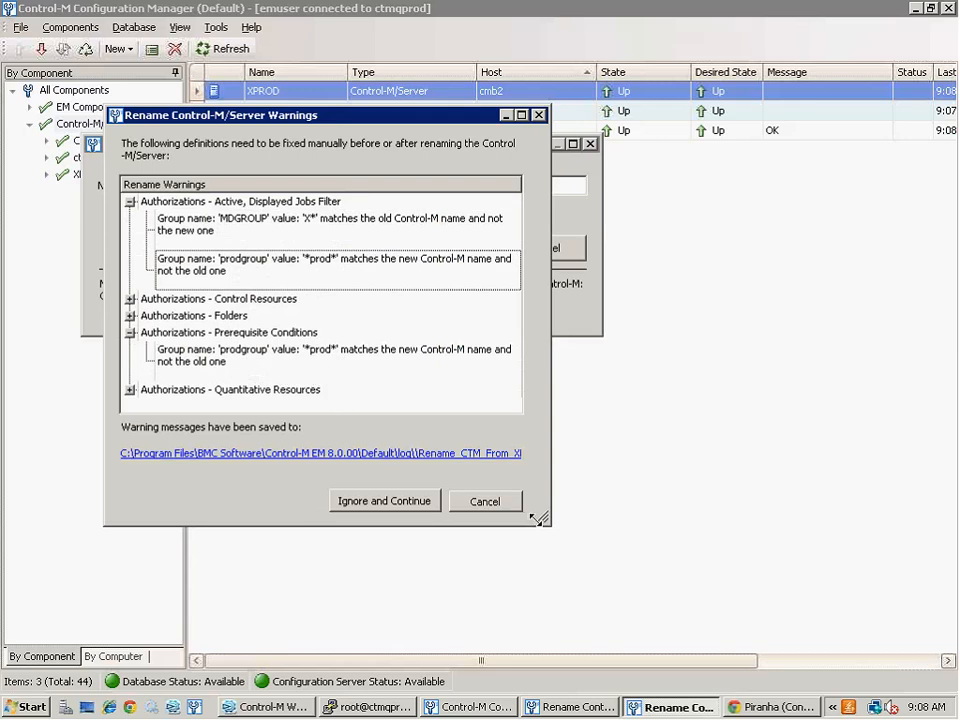
- Review the saved rename warnings log file, and cancel the rename of XPROD
drag(539, 519, 903, 519)
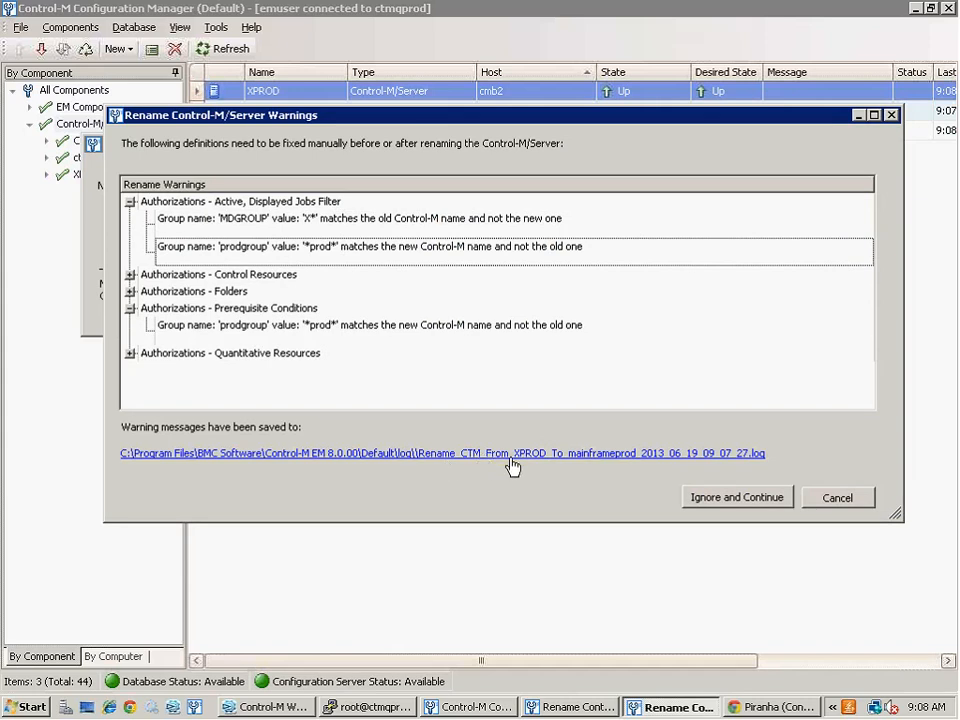
click(638, 457)
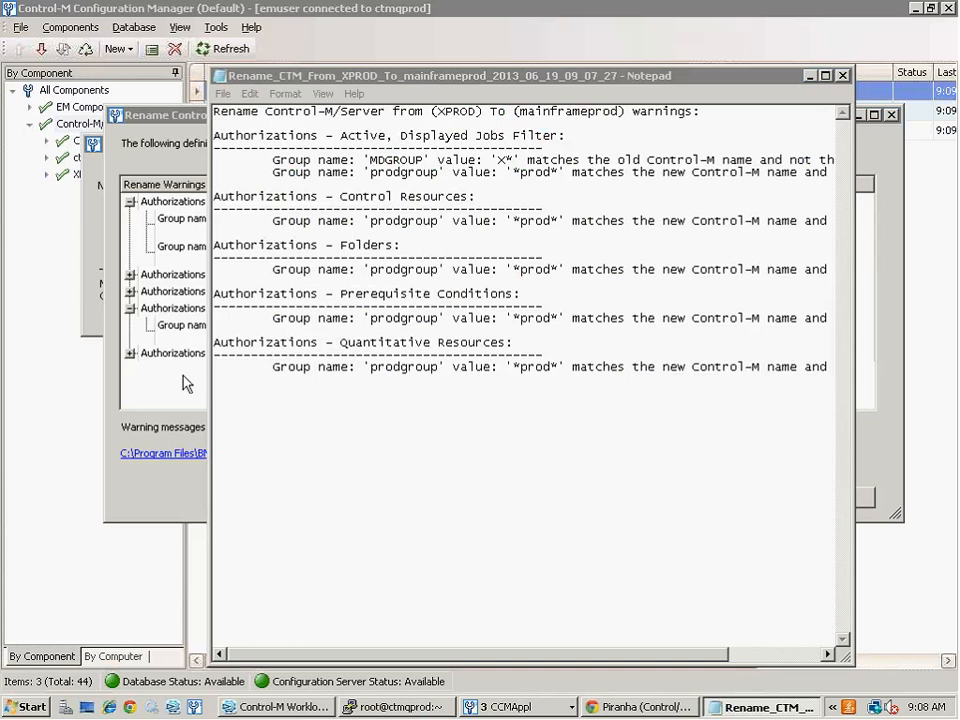
click(845, 77)
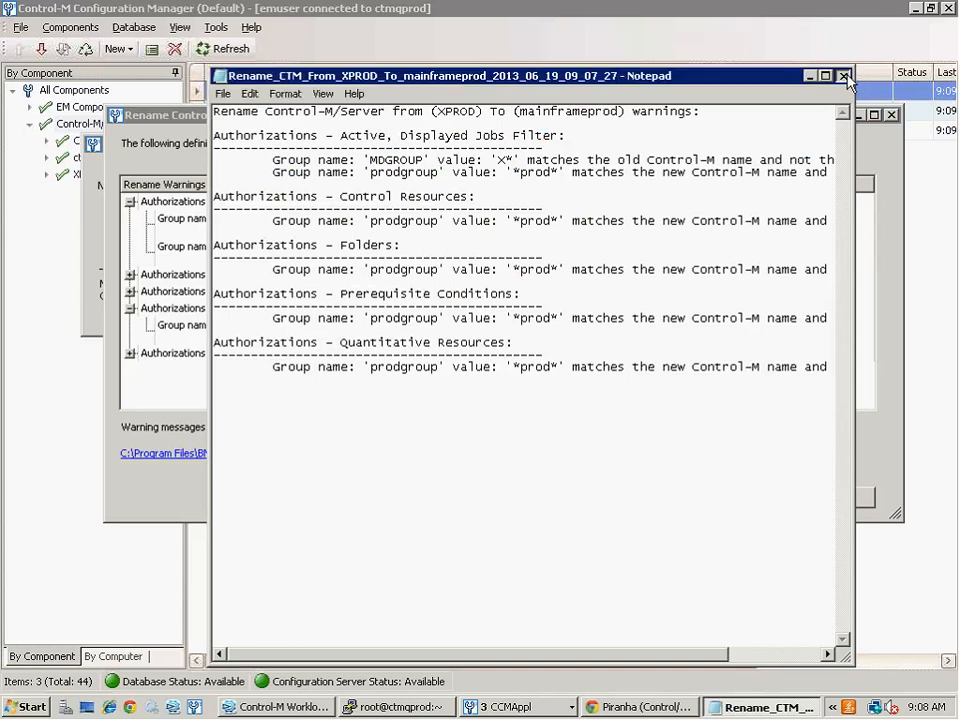
click(845, 77)
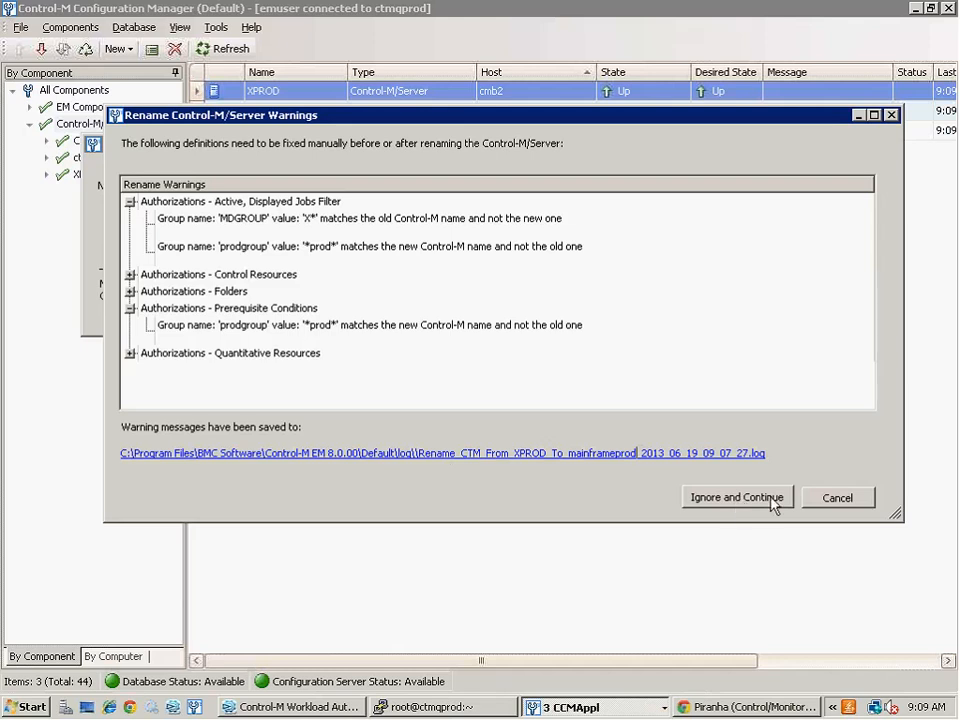
click(828, 500)
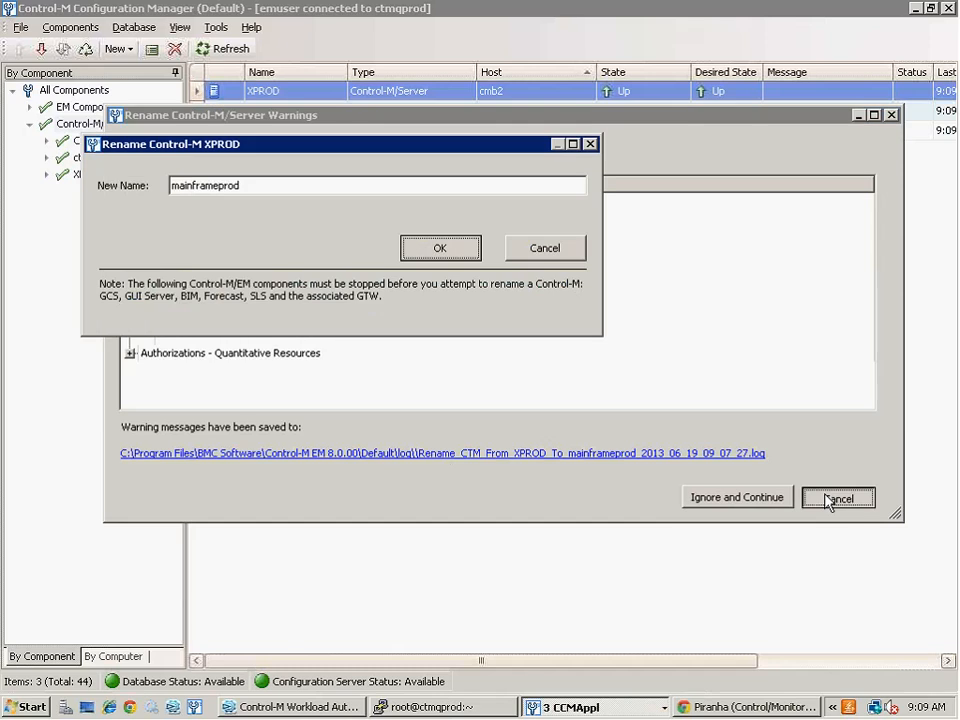
click(570, 252)
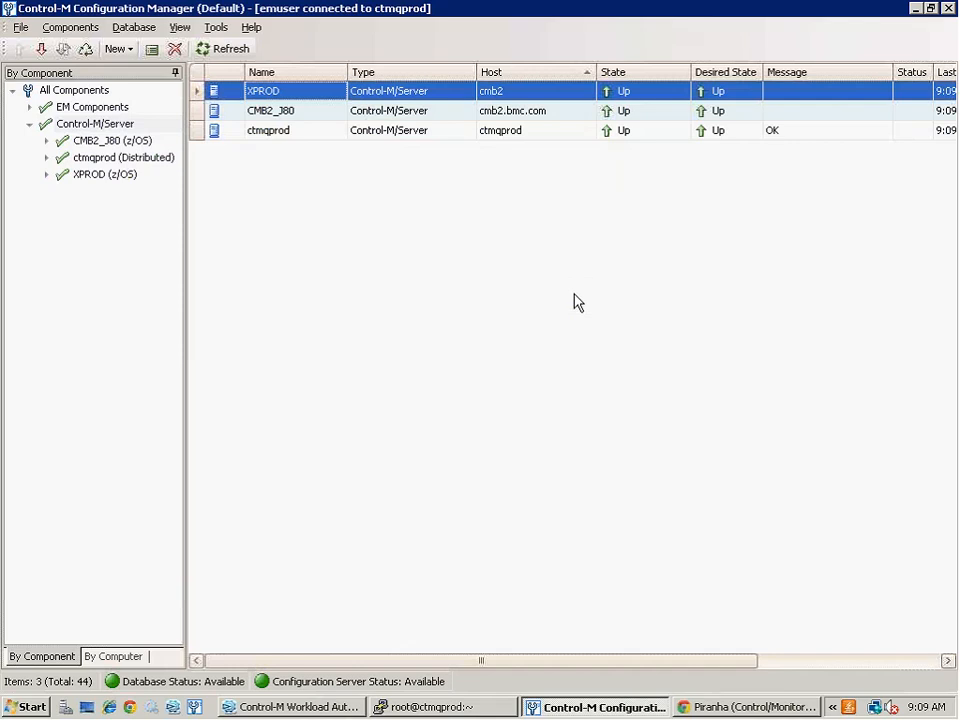
- Switch to Control-M Workload Automation and add an OS job to a new blank workspace
click(298, 707)
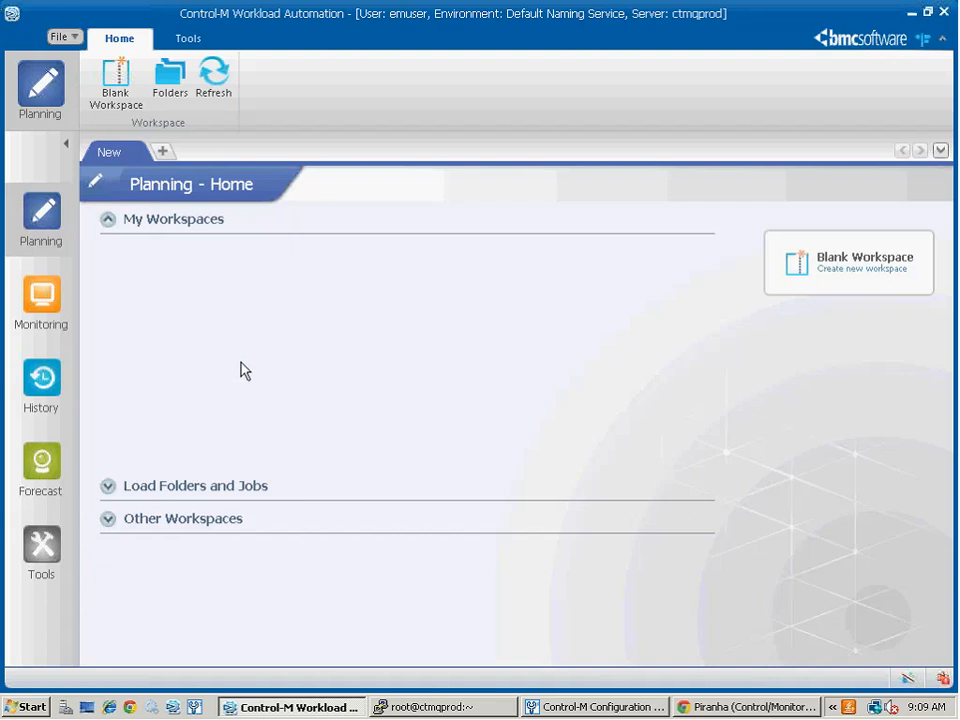
click(112, 94)
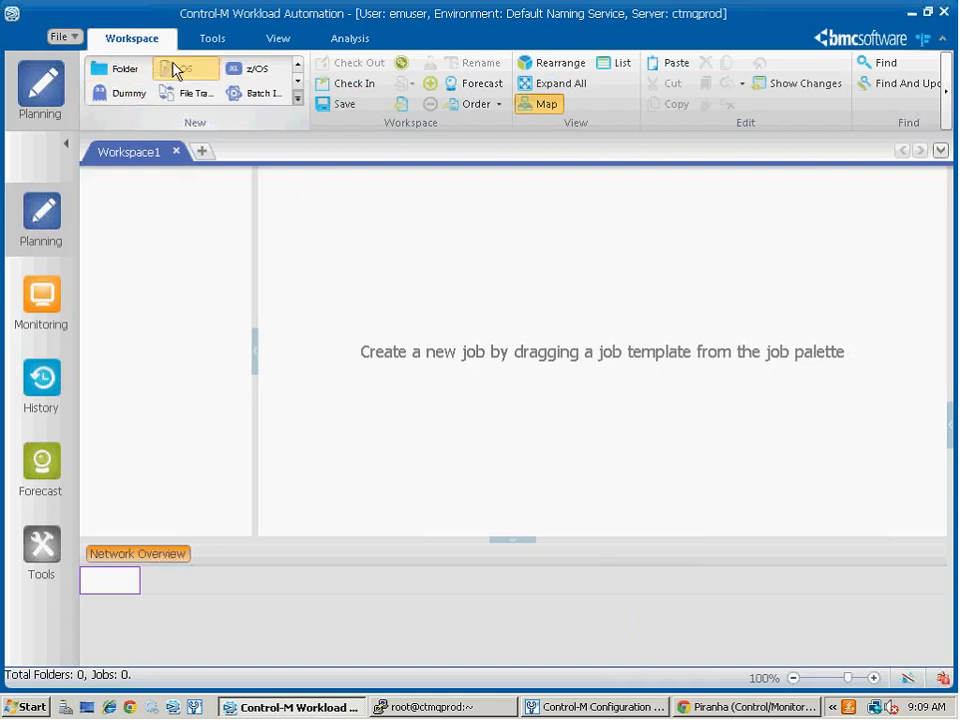
drag(186, 68, 447, 348)
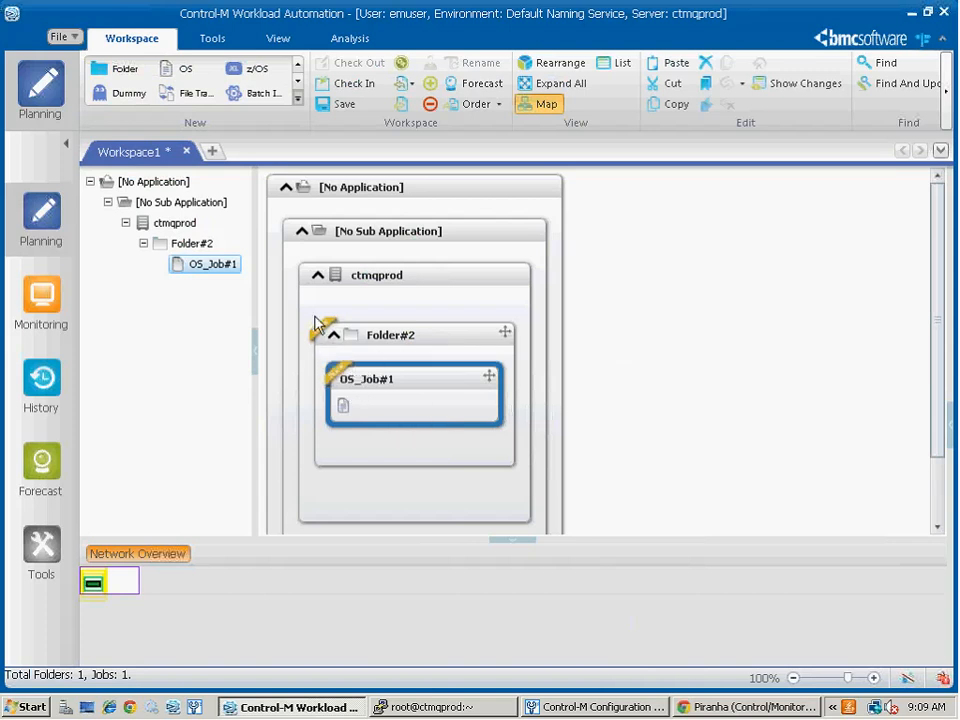
- Rename the new job's parent folder as testfolder in its properties
mouse_move(345, 388)
click(425, 344)
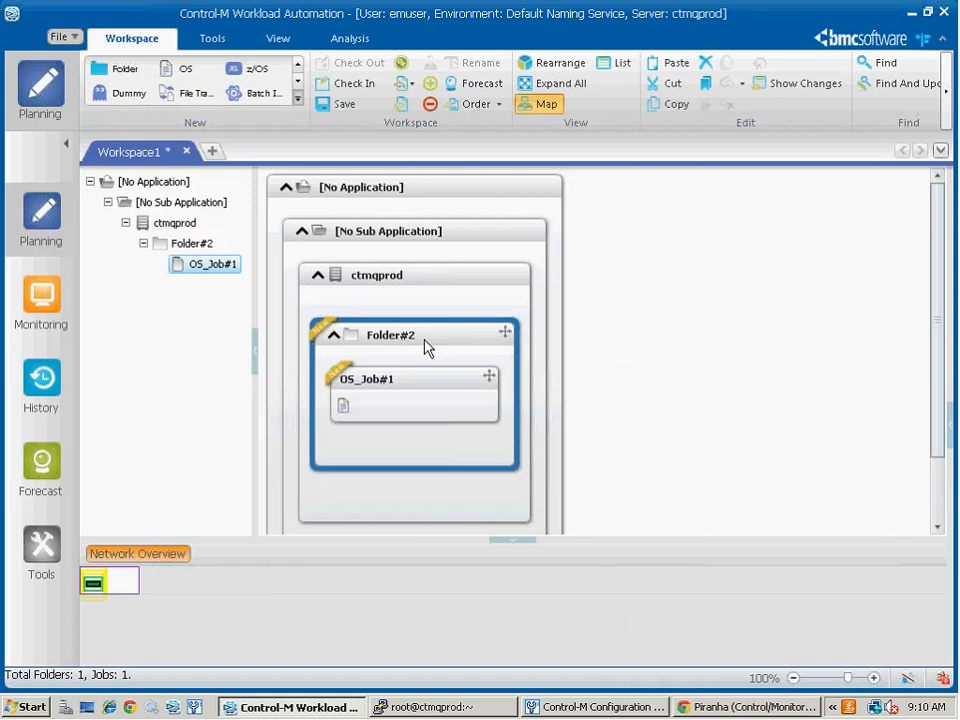
right_click(423, 330)
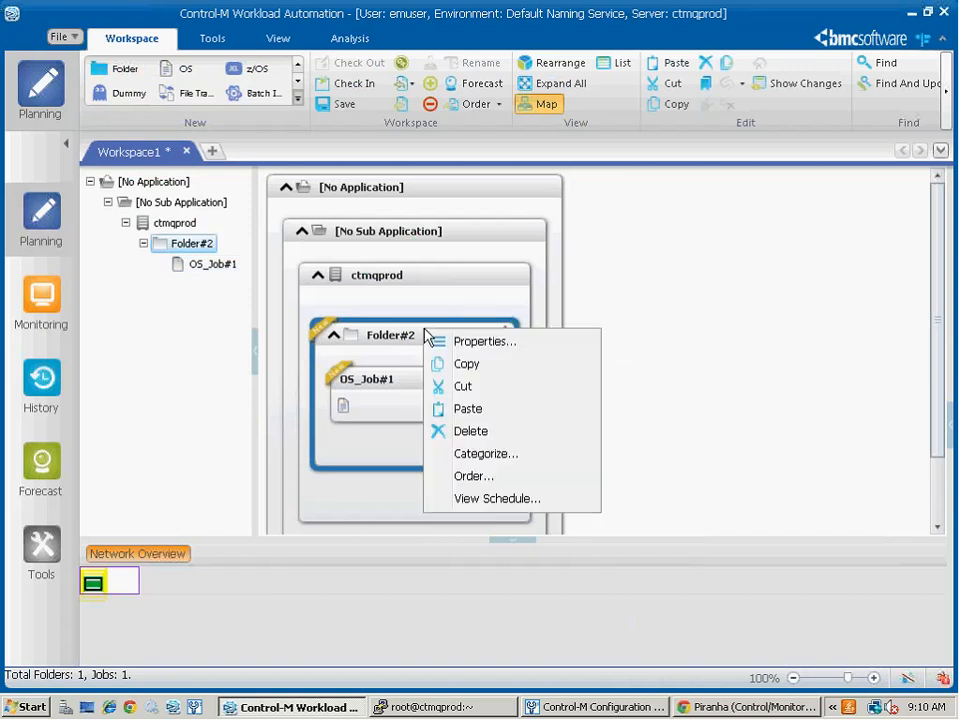
click(439, 337)
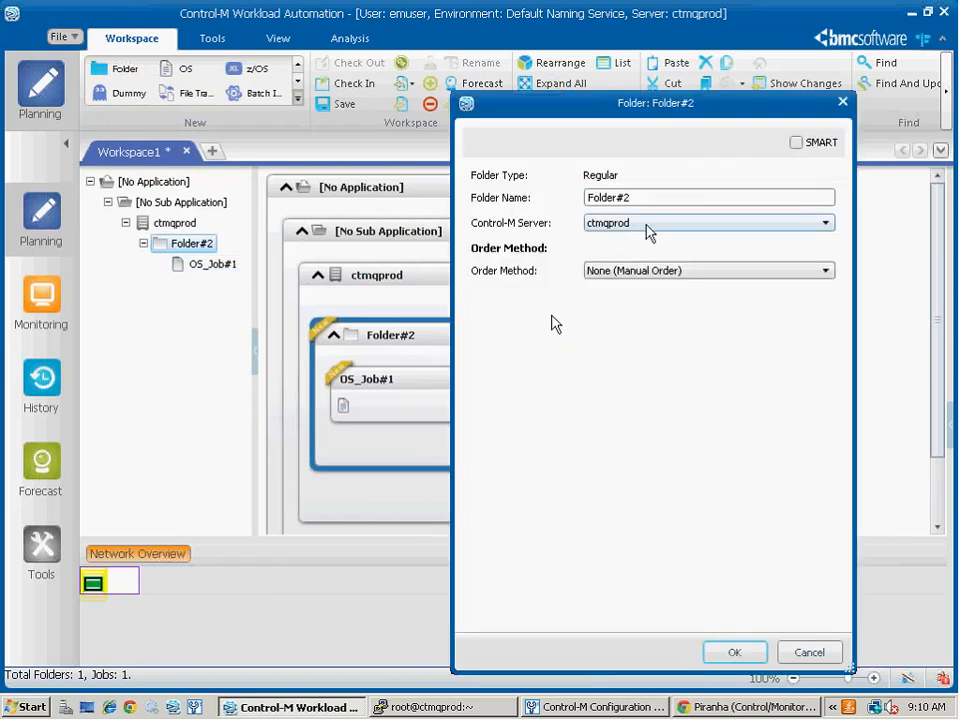
drag(664, 197, 452, 197)
text(testfolder)
click(724, 652)
- Name the OS job diagtest and set it to run as ctm7
right_click(391, 400)
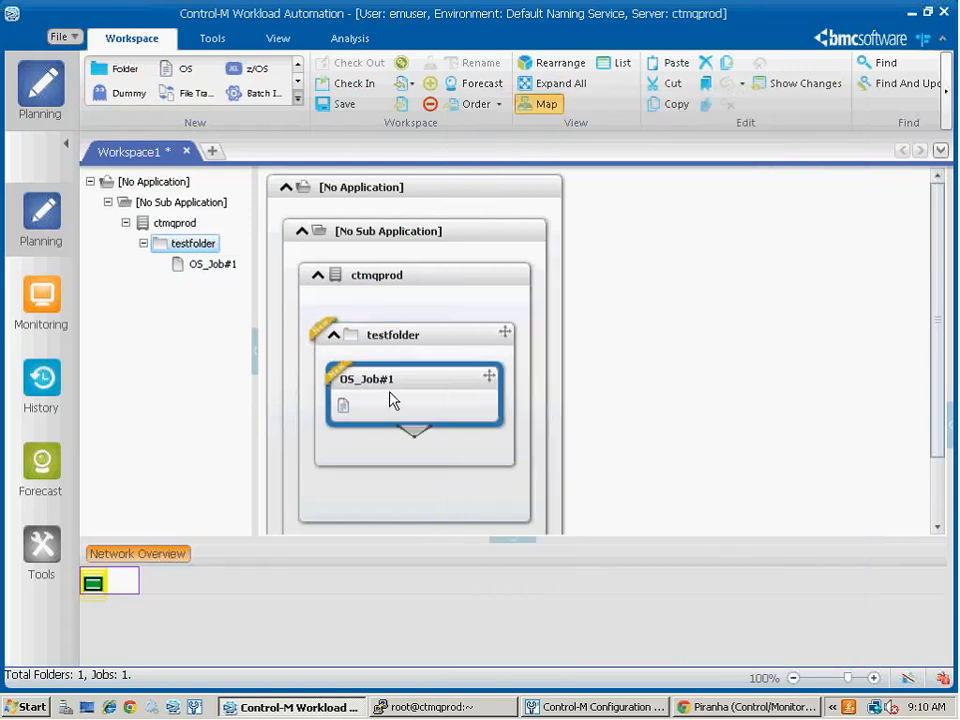
click(440, 406)
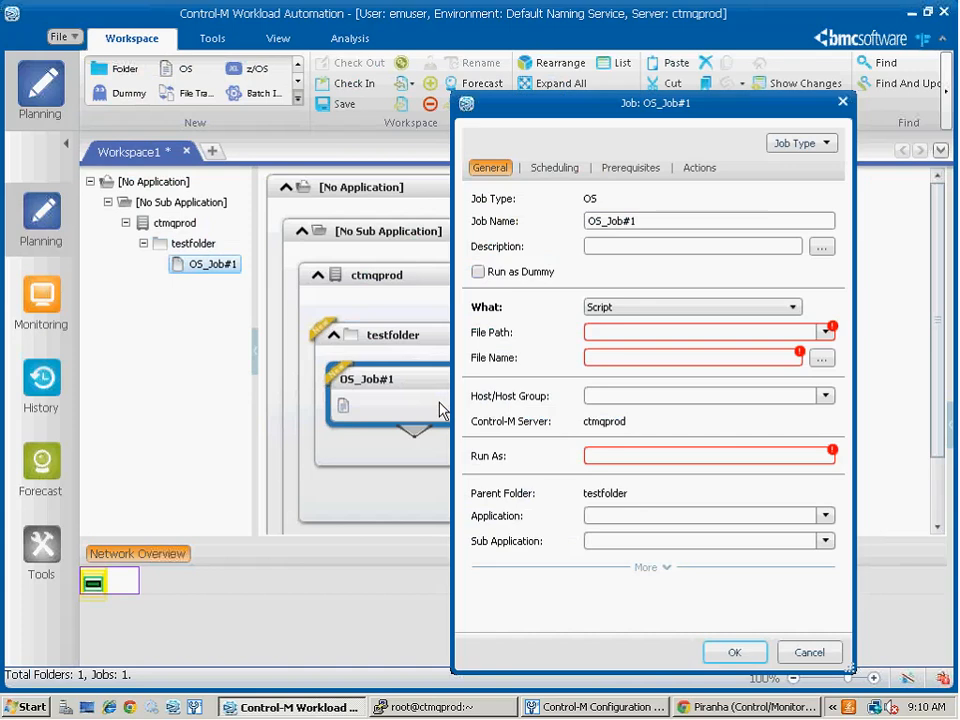
drag(655, 224, 560, 222)
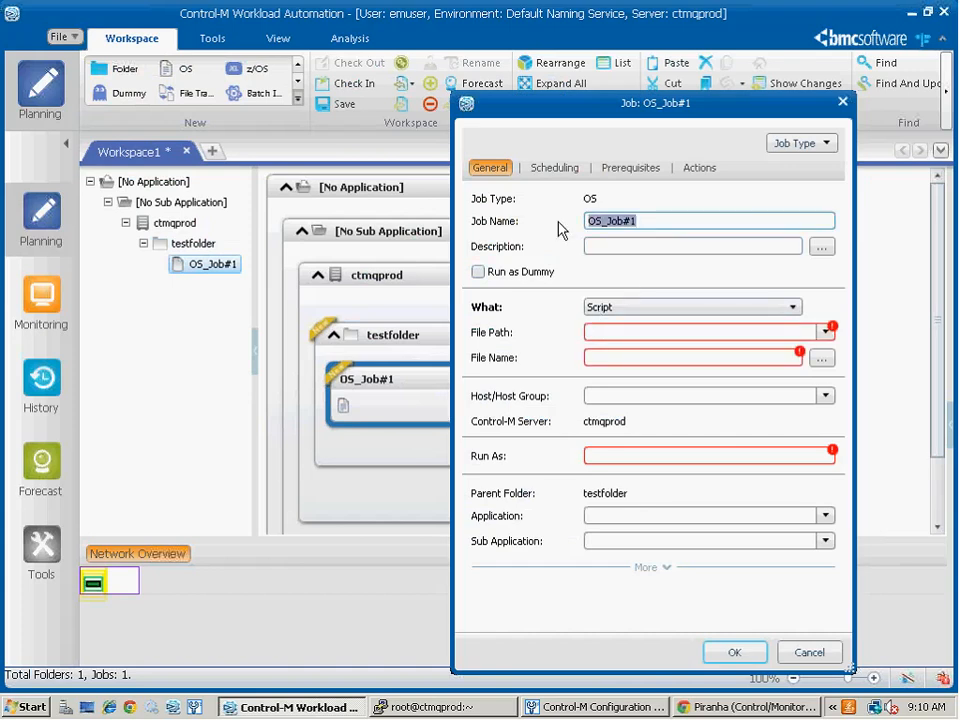
text(diagtest)
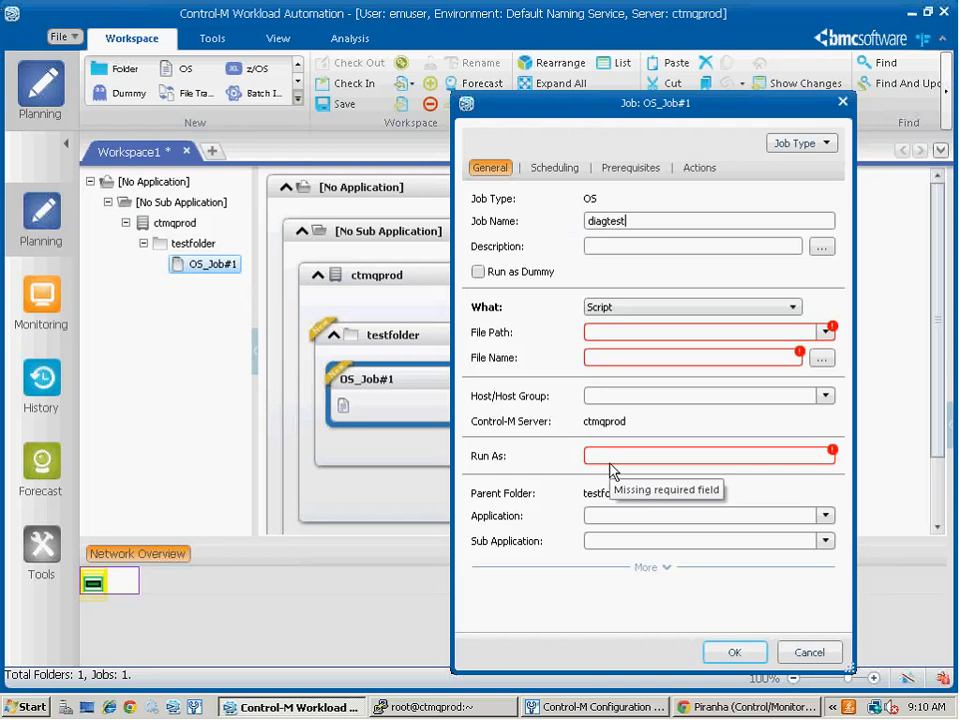
click(611, 457)
text(ctm)
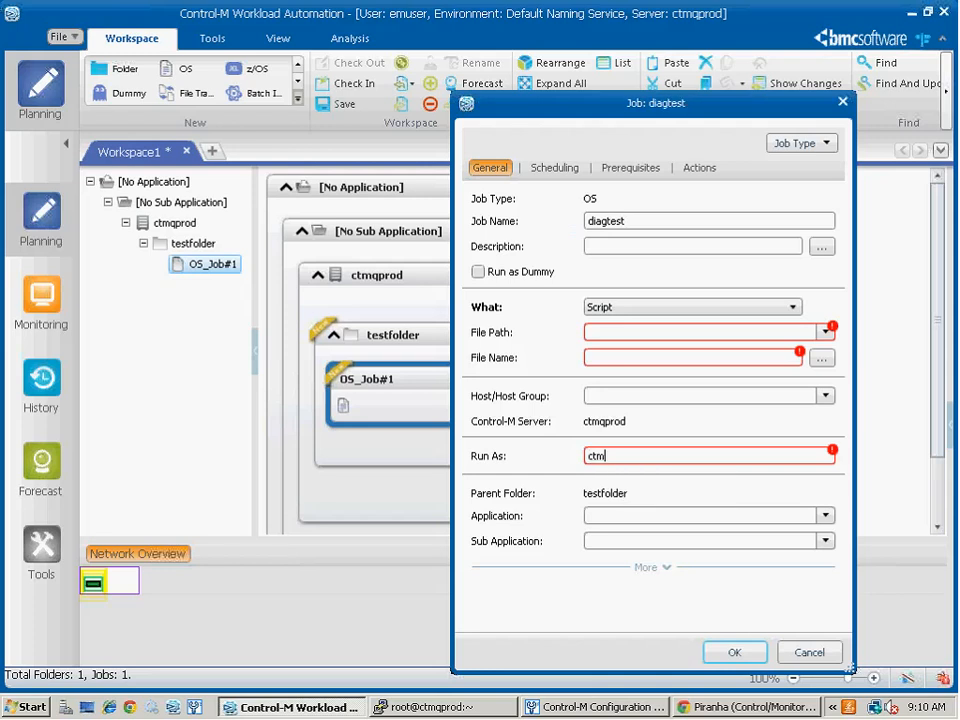
text(7)
- Set the diagtest job's application, sub application, file name and file path all to asd, and save its properties
click(636, 518)
text(asd)
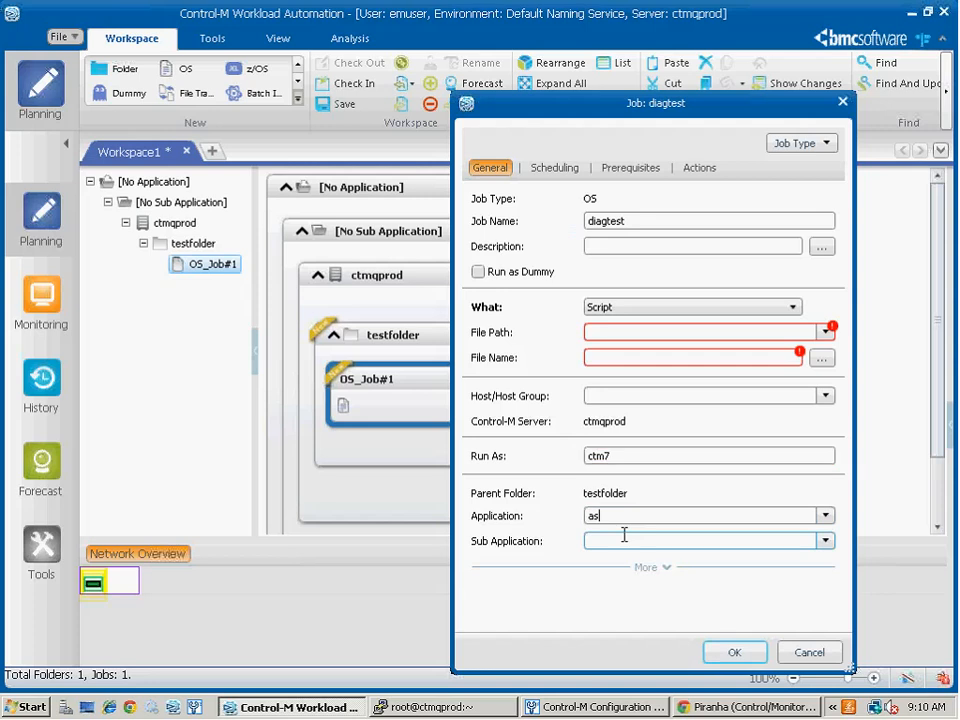
click(624, 536)
text(asd)
click(647, 396)
click(614, 357)
text(asd)
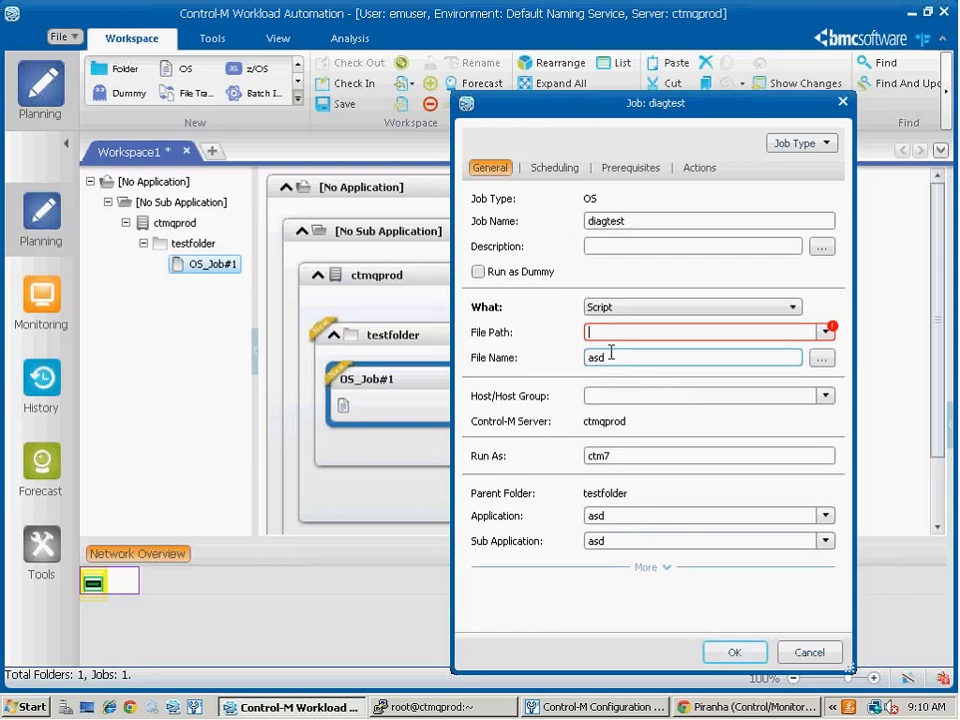
click(612, 332)
text(asd)
click(731, 652)
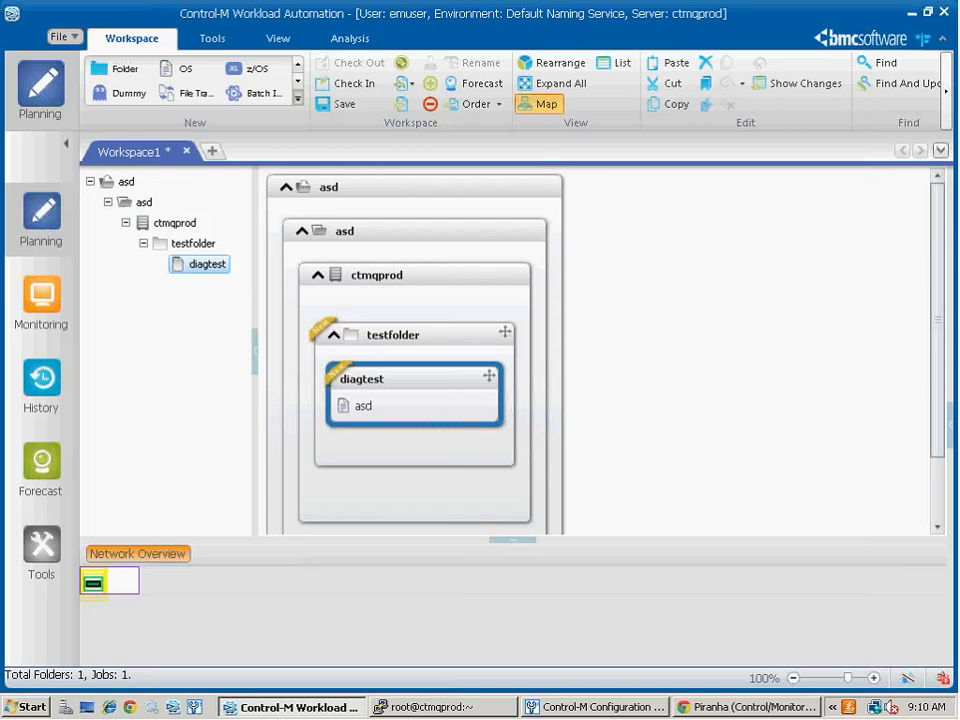
- Check in the workspace containing testfolder and its diagtest job
click(350, 90)
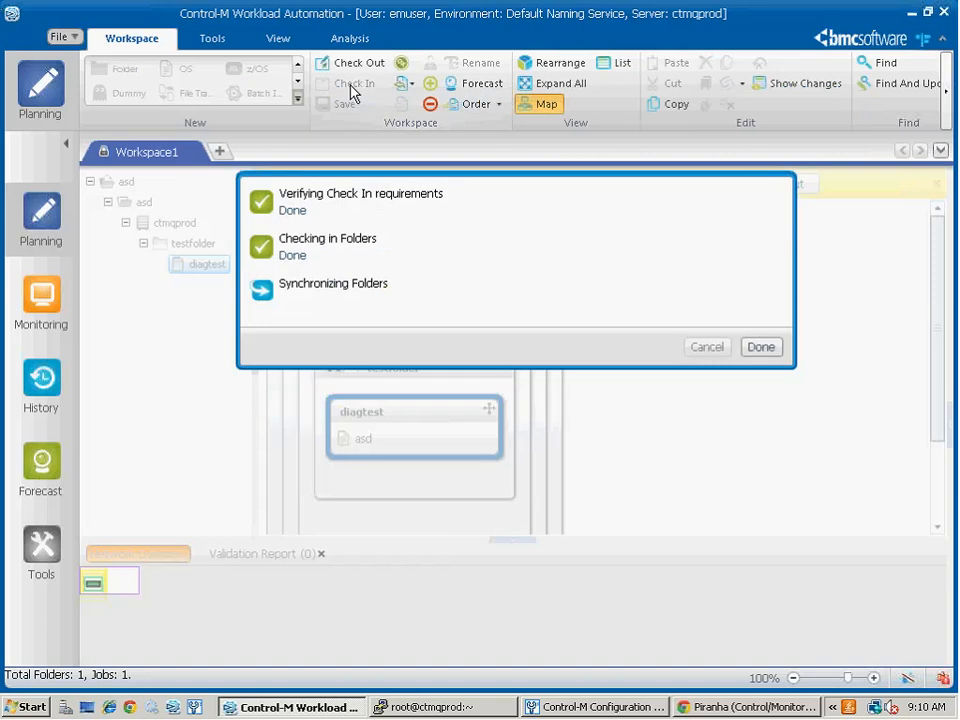
click(762, 350)
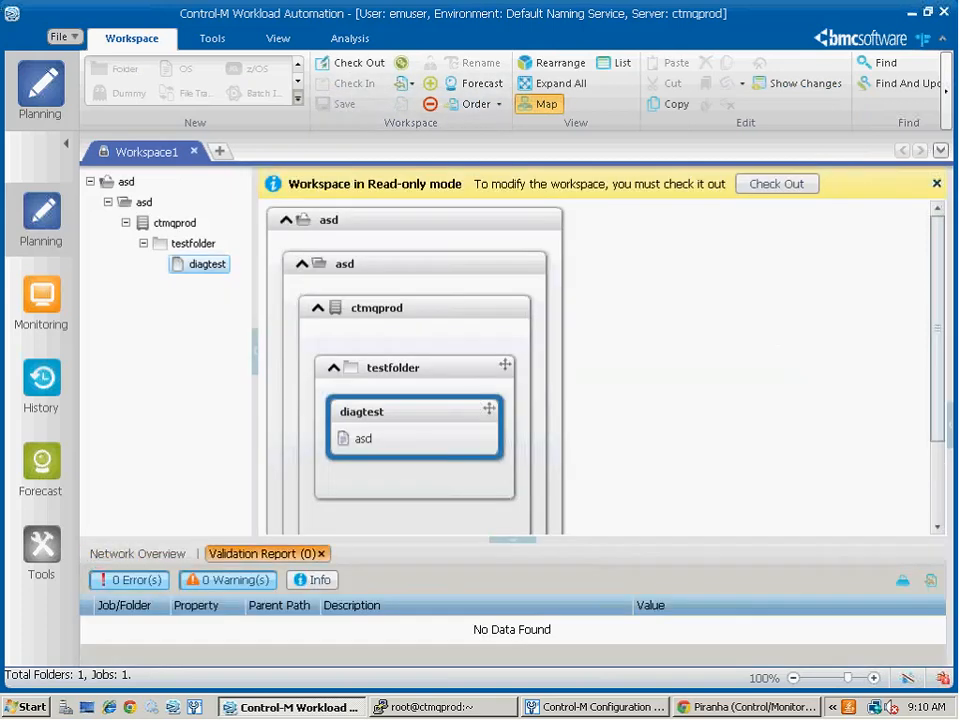
- Check out the workspace and set the diagtest job to run as ctm8 on host ctmqprod
click(760, 189)
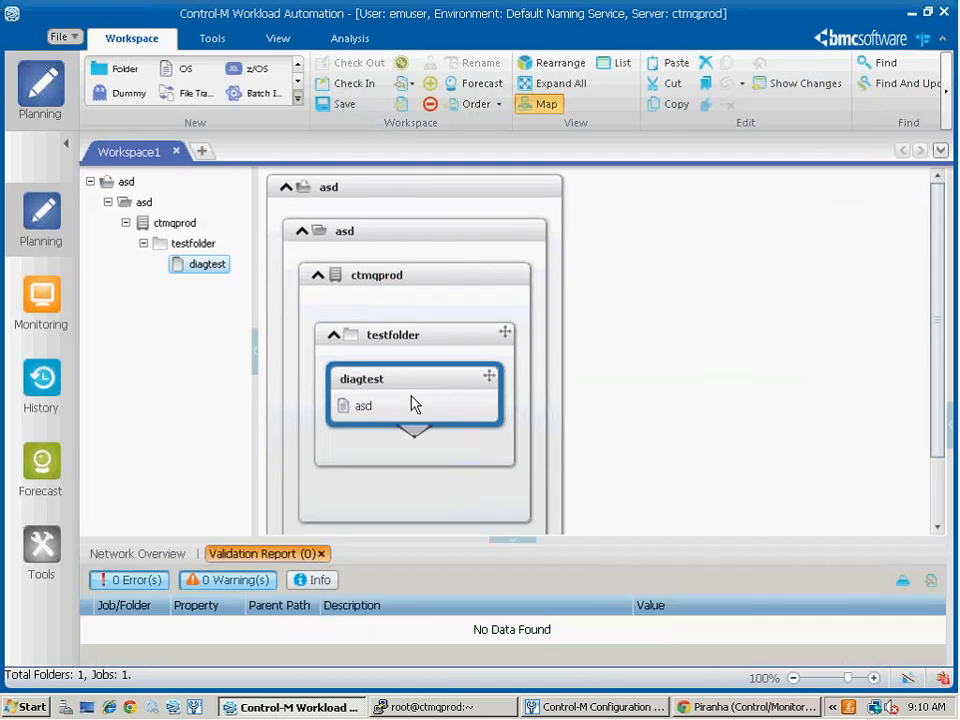
double_click(414, 404)
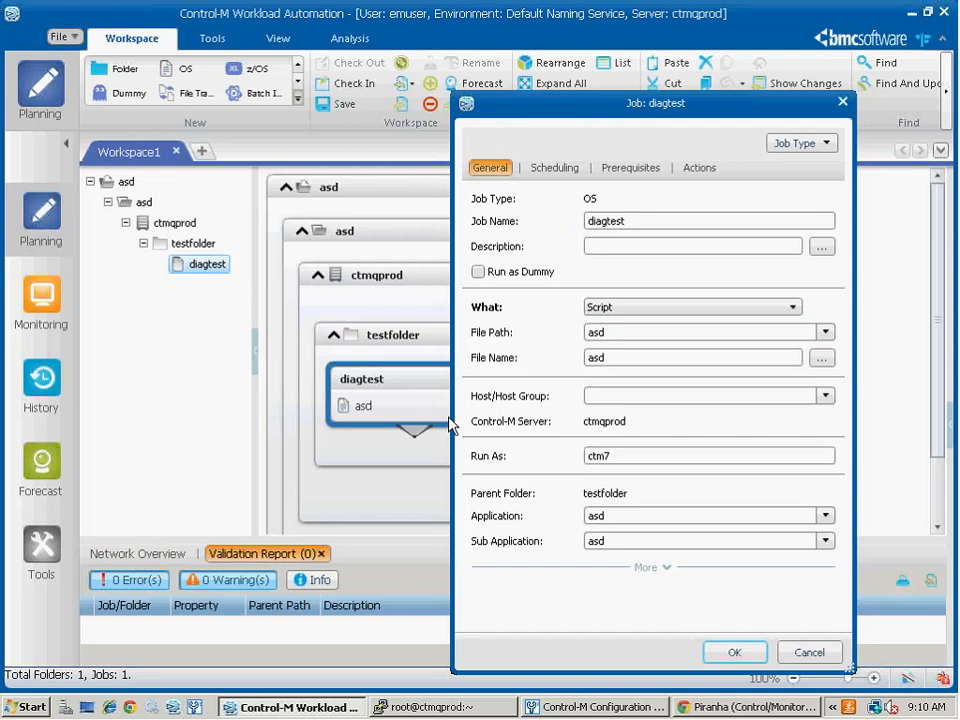
double_click(659, 456)
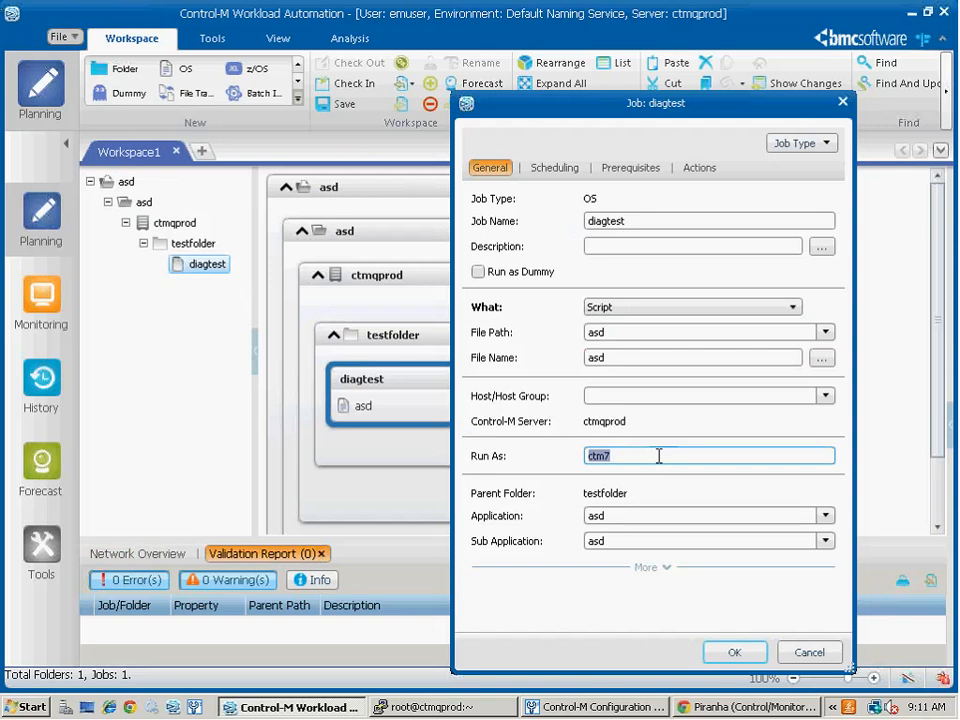
text(ctm8)
click(619, 396)
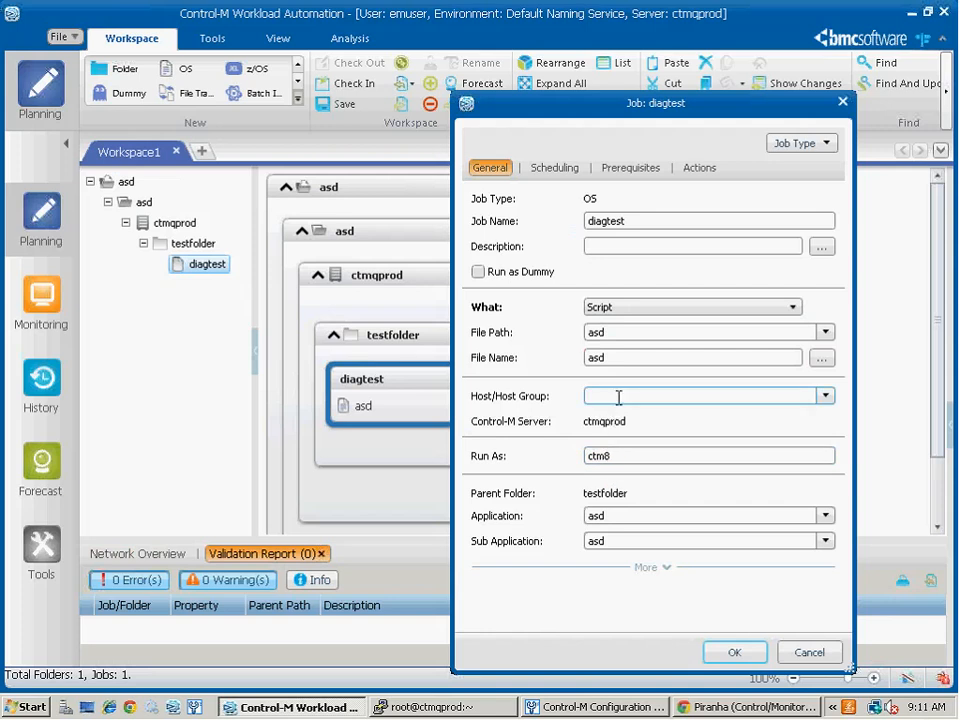
text(ctmqprod)
double_click(604, 422)
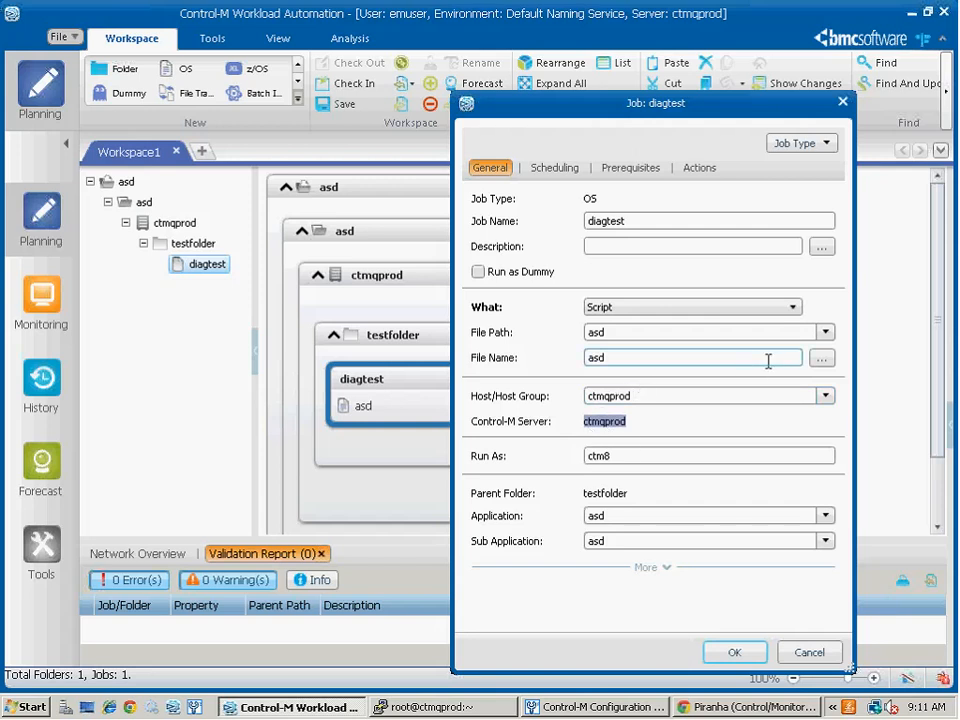
click(821, 359)
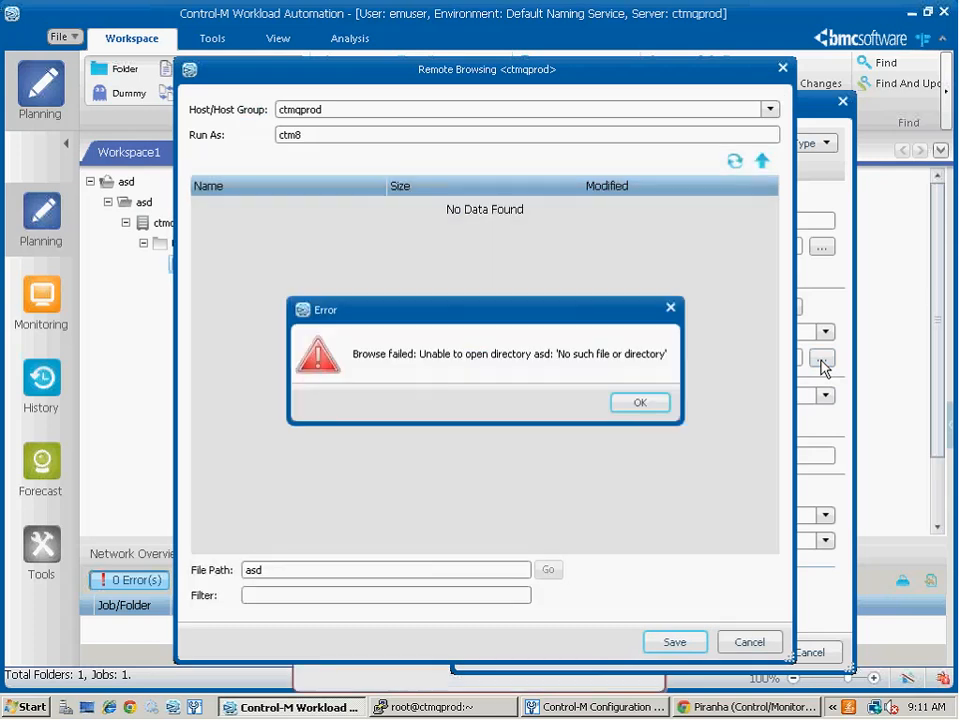
click(640, 402)
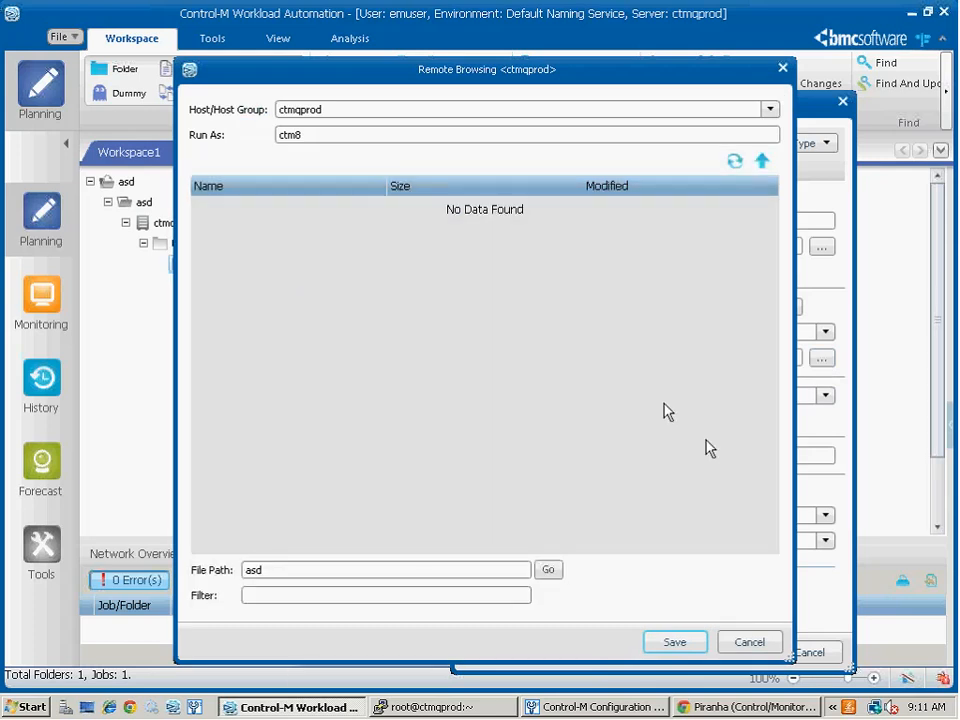
click(749, 642)
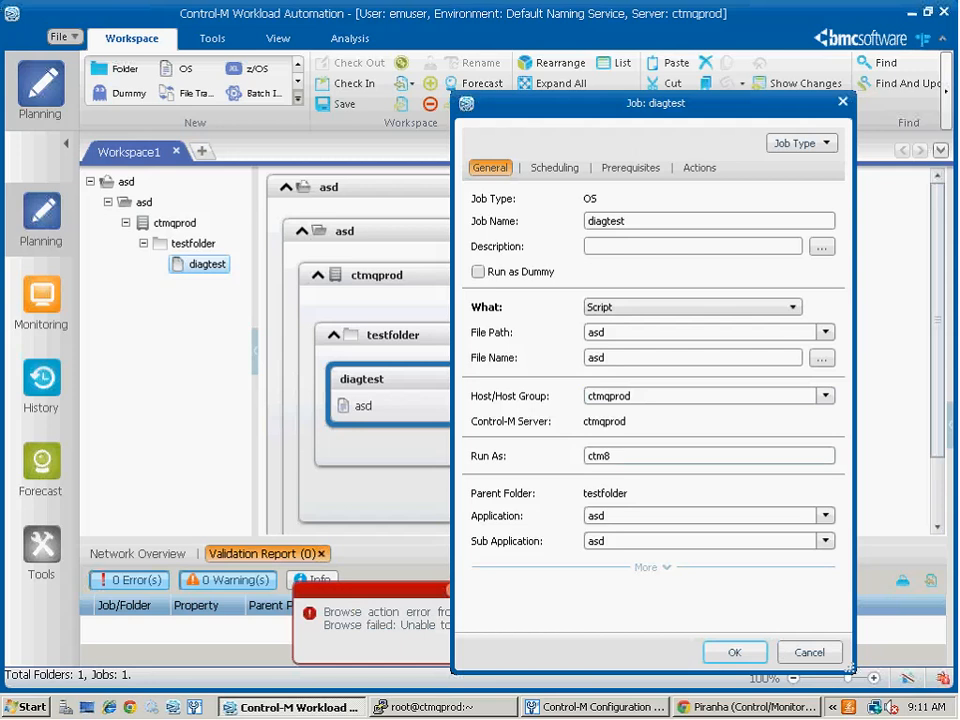
- Clear the file name and file path of the diagtest job
drag(608, 357, 469, 350)
key(BackSpace)
drag(606, 332, 484, 342)
key(BackSpace)
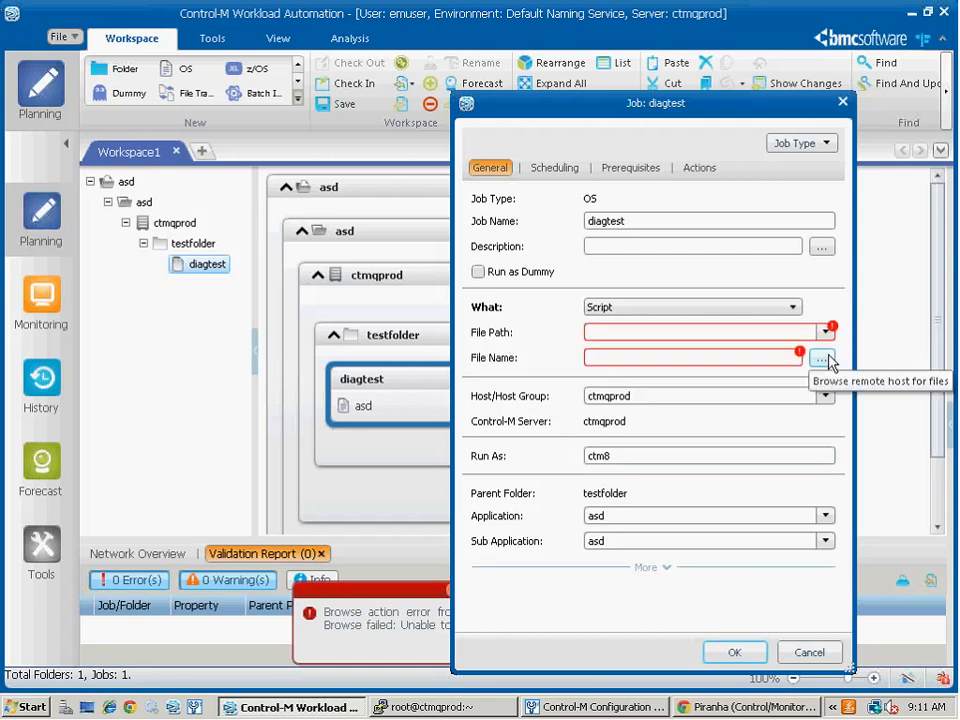
- Browse the remote host, choose ag_diag_comm from /home/ctm8/ctm_agent/ctm/scripts as the job's script, and save the diagtest properties
click(826, 358)
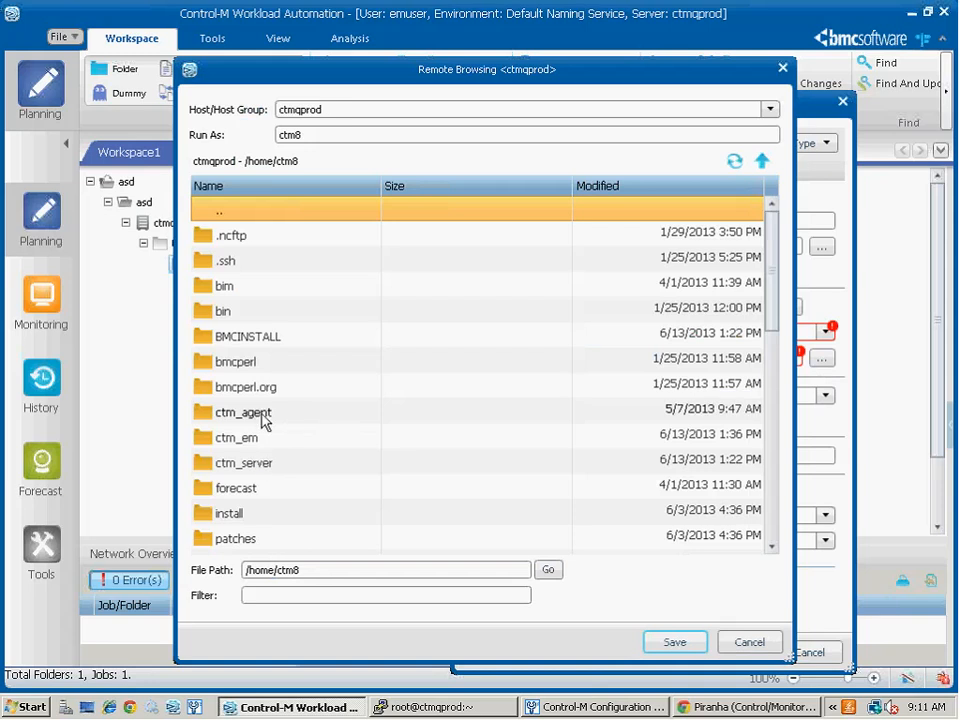
double_click(258, 414)
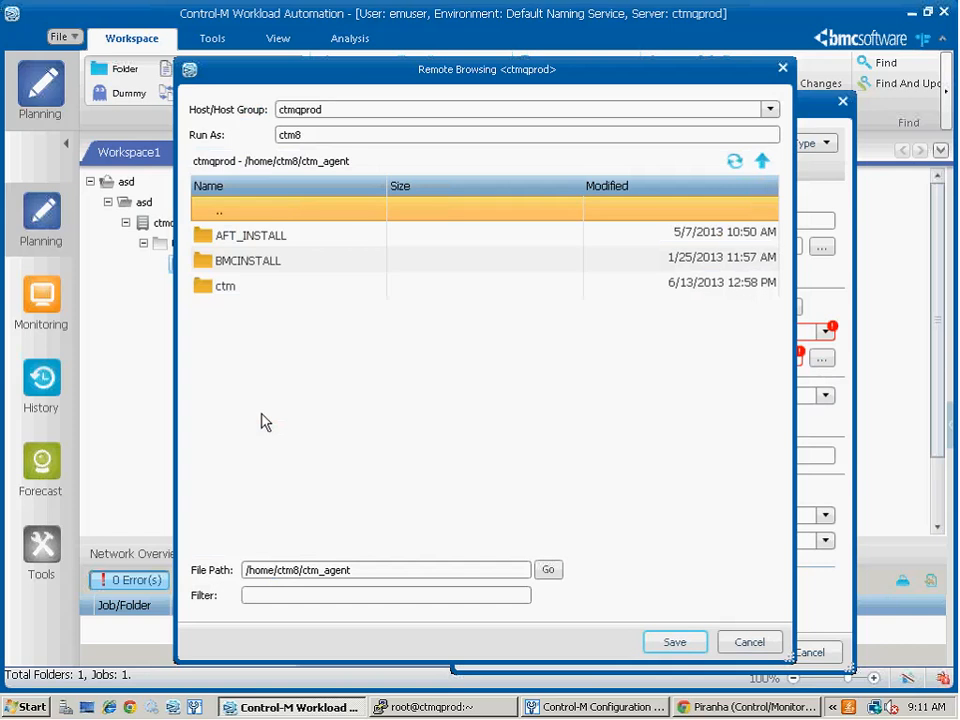
double_click(226, 291)
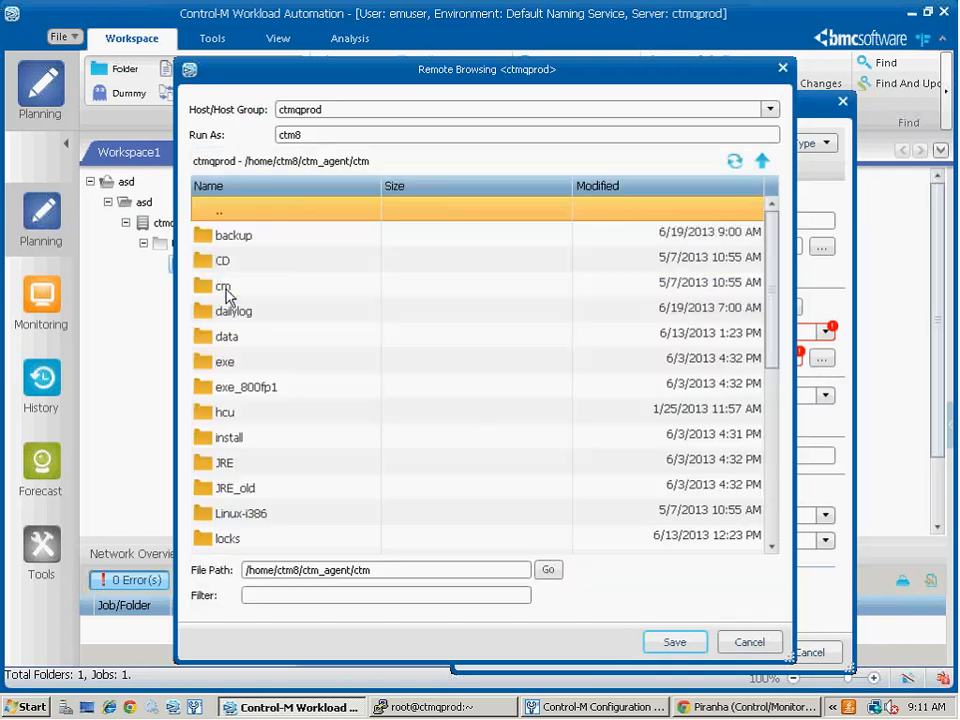
scroll(260, 458, down, 4)
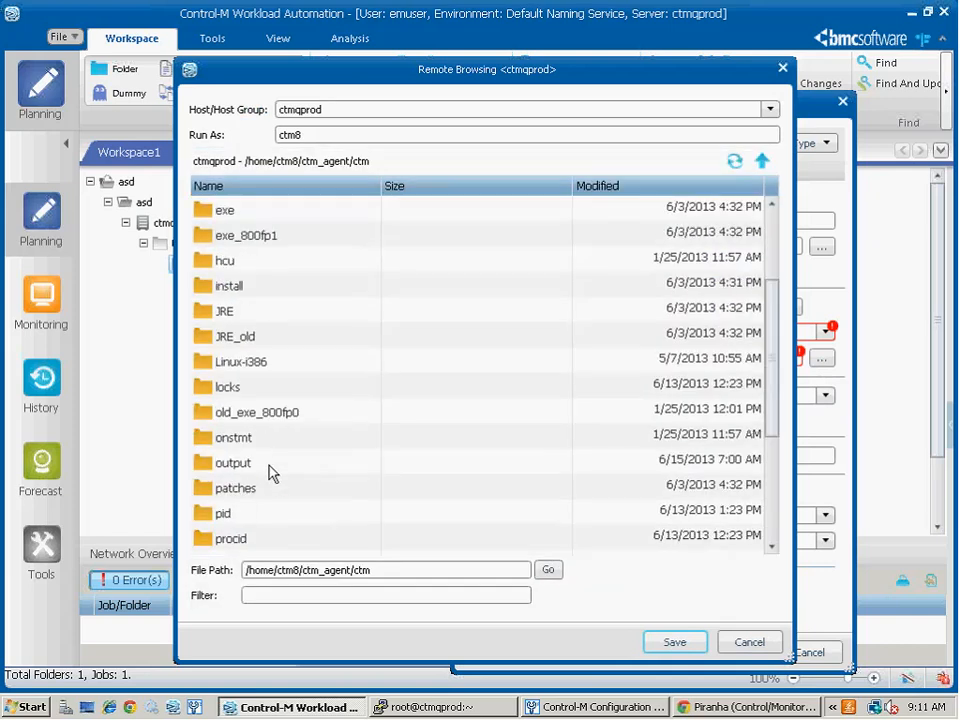
click(240, 466)
double_click(240, 466)
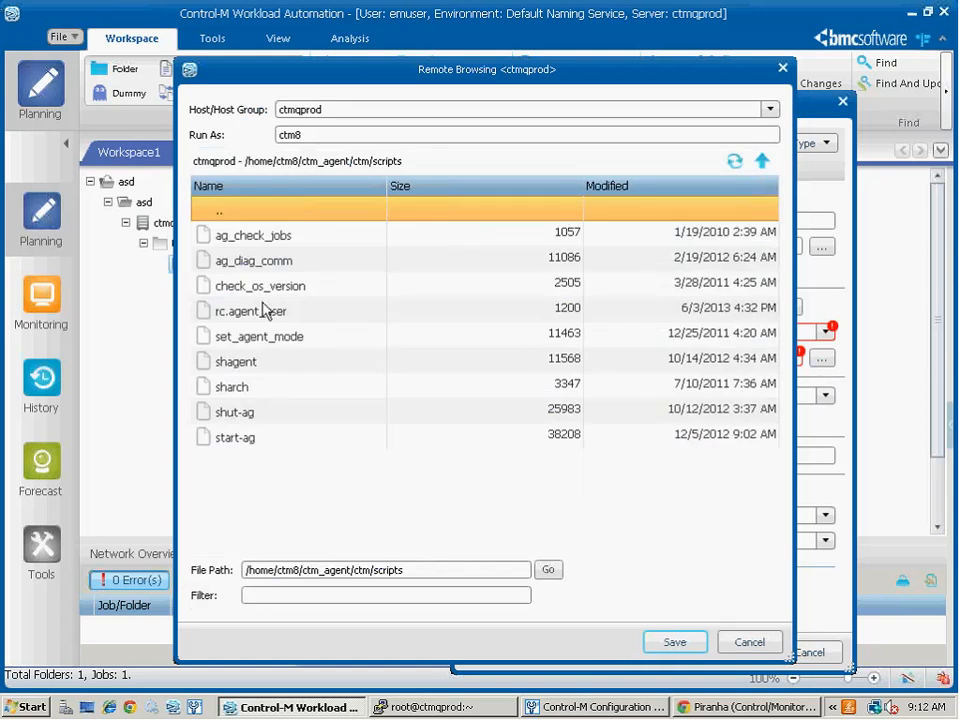
click(268, 264)
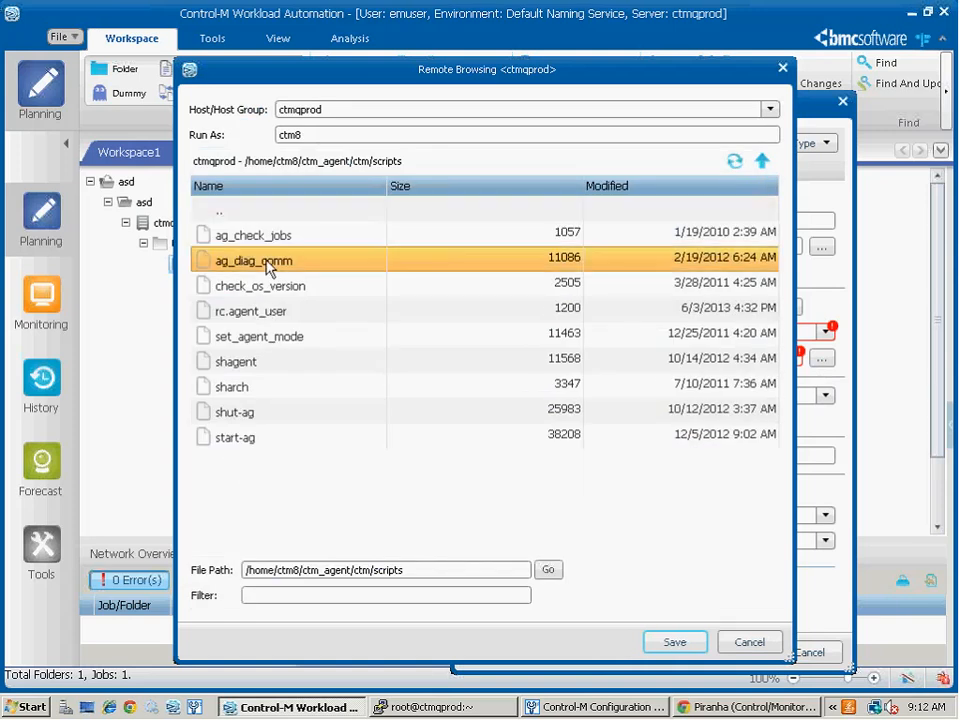
double_click(268, 264)
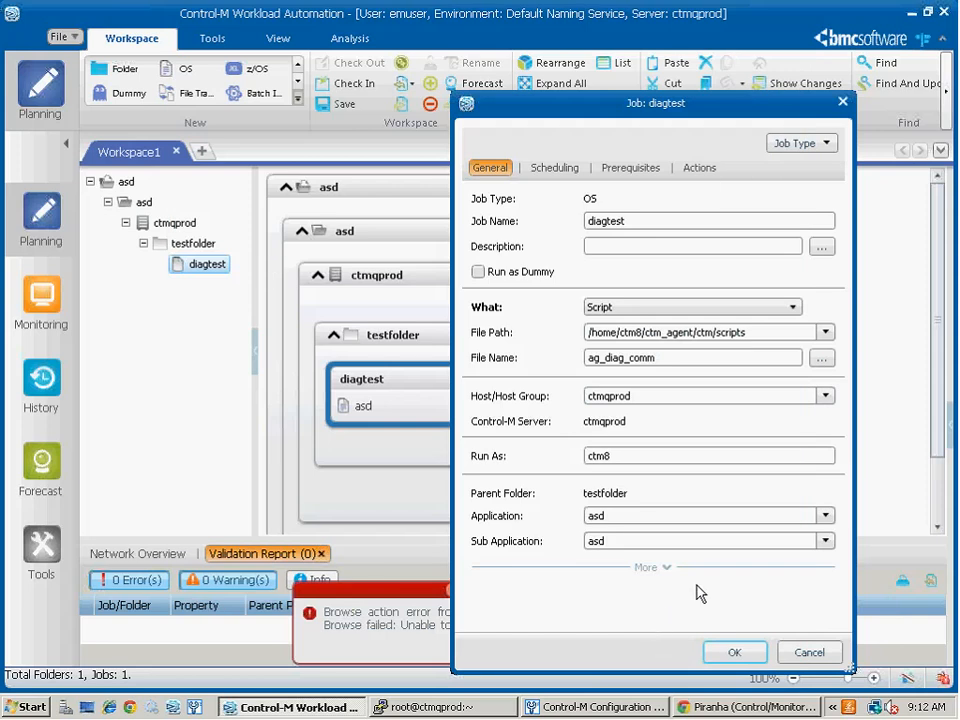
click(680, 370)
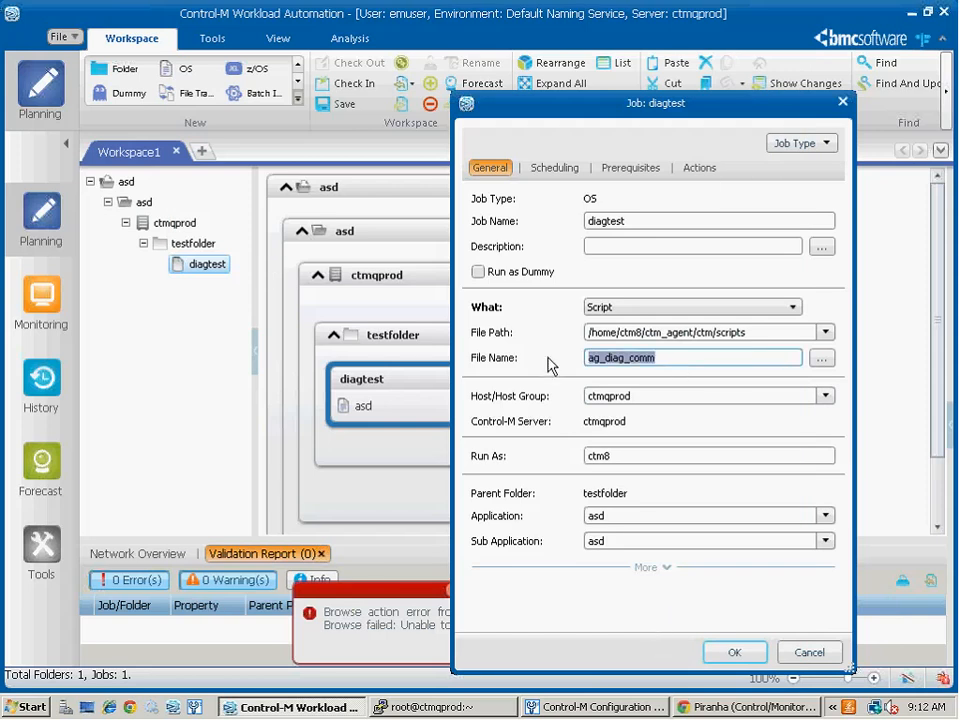
click(762, 331)
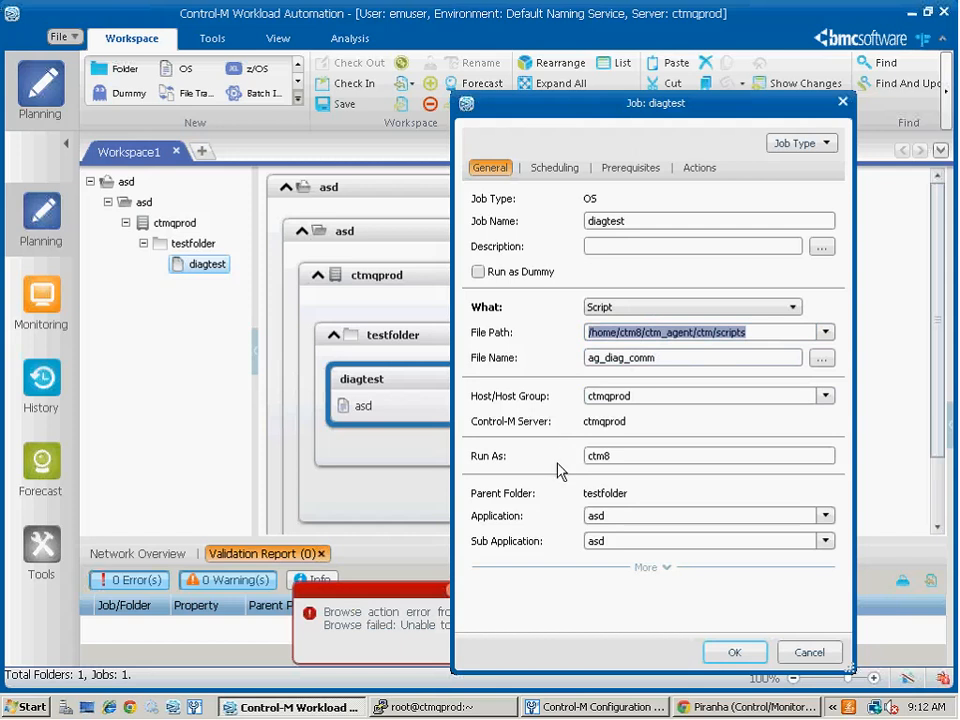
click(733, 651)
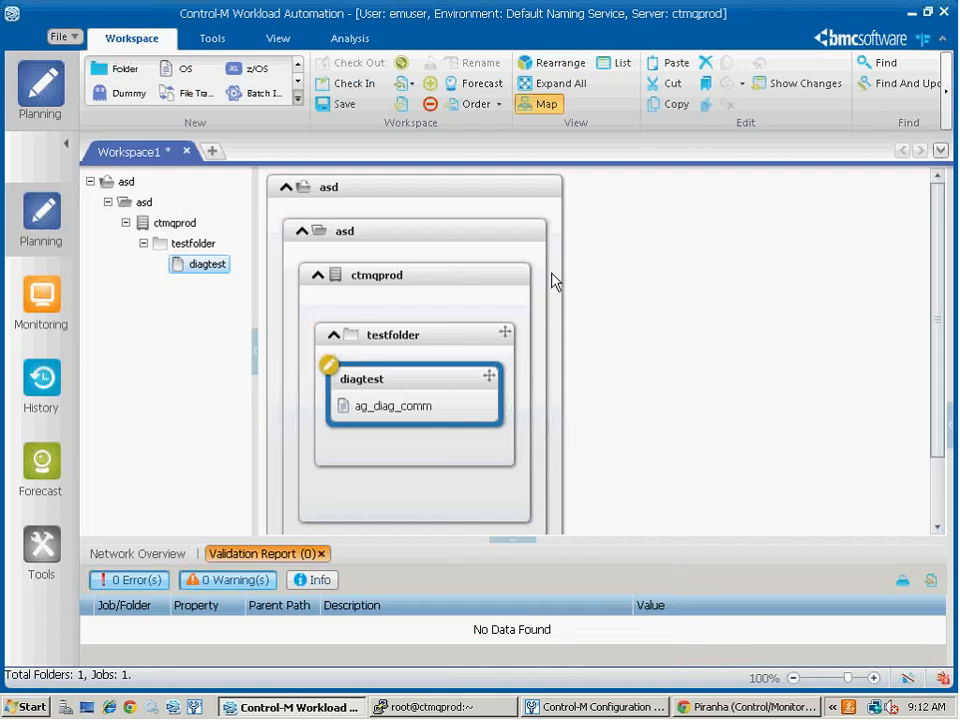
- Show the changes in the workspace and close it, saving it under a name that includes the owner's first name
click(790, 90)
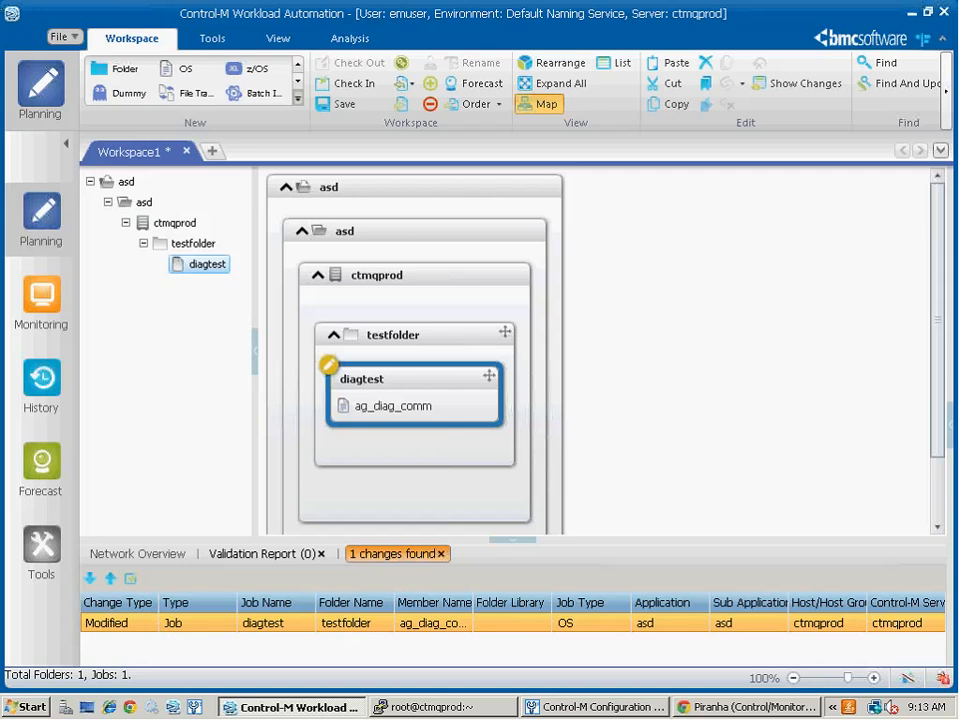
click(186, 155)
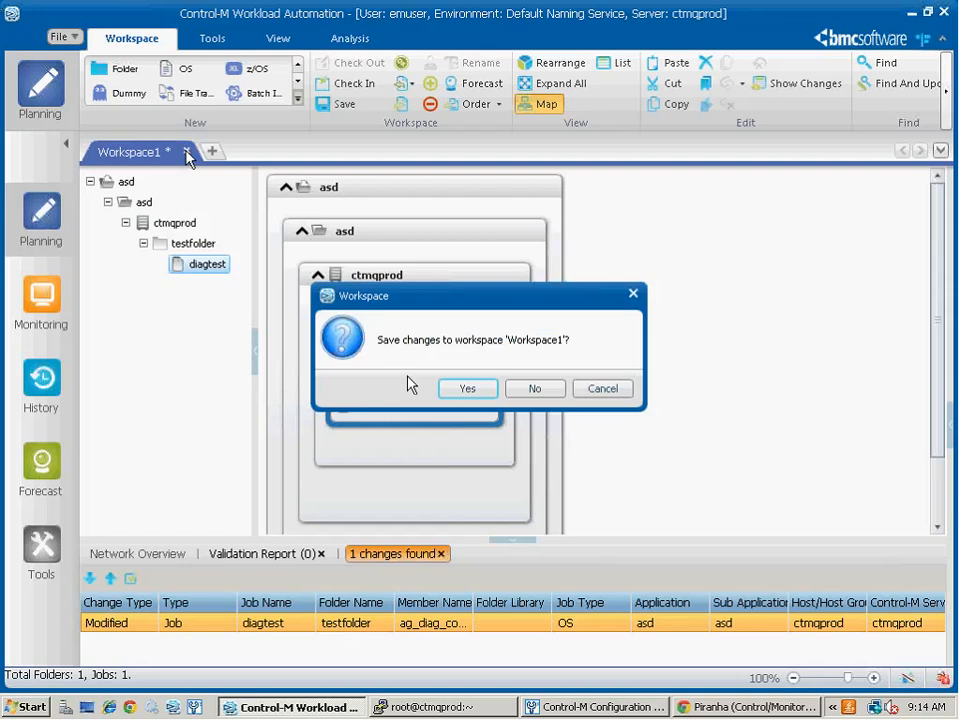
click(454, 388)
text(te)
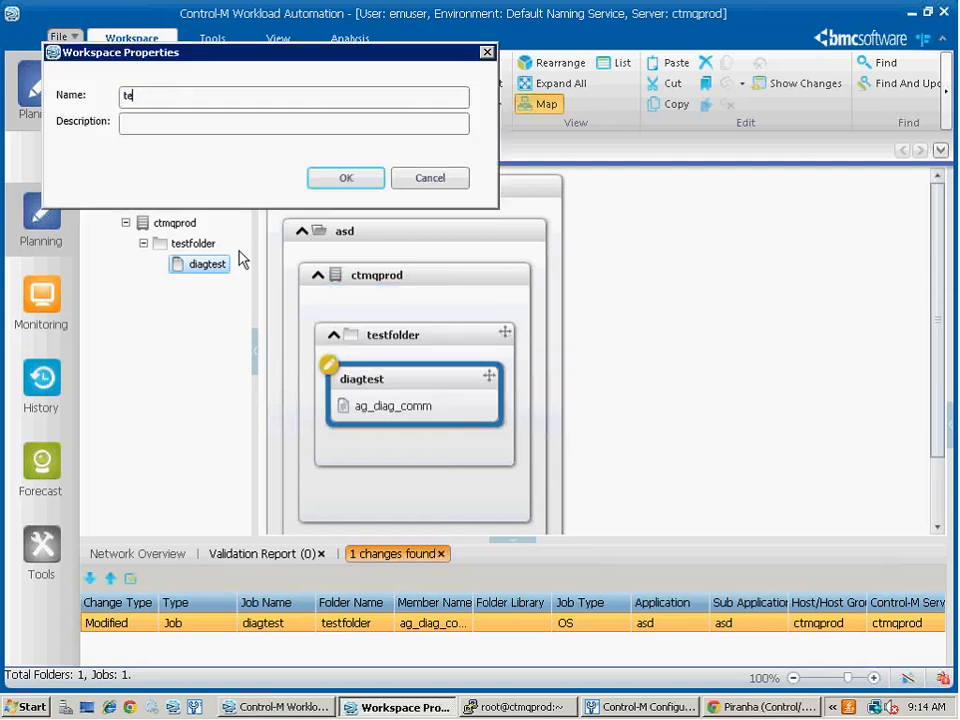
text(d's place)
key(Return)
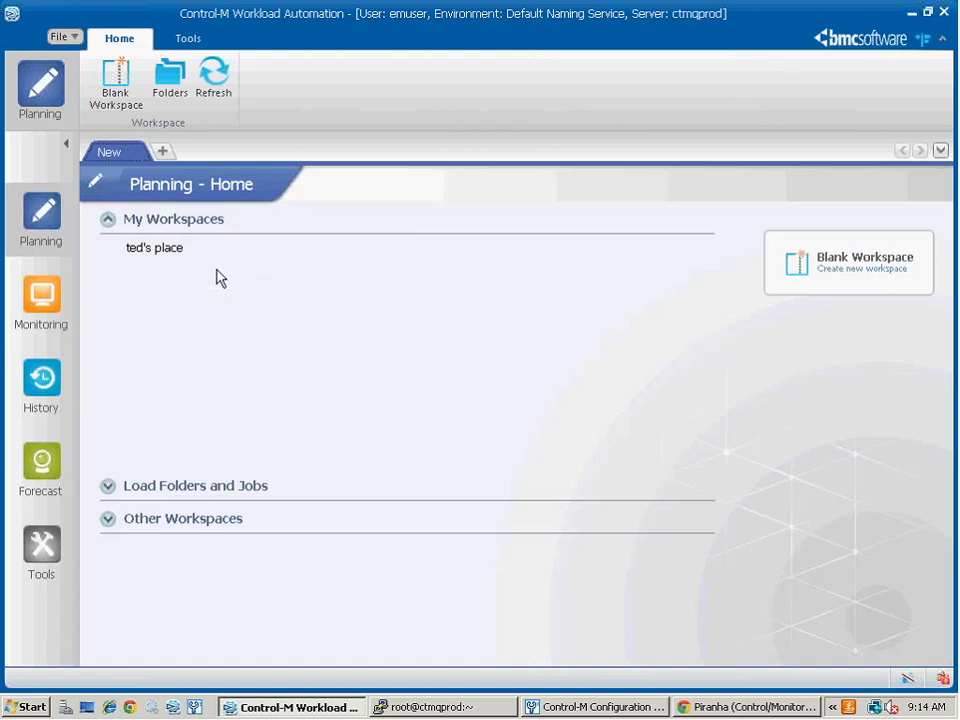
- Reopen the saved workspace from the planning home page and show its changes
mouse_move(183, 257)
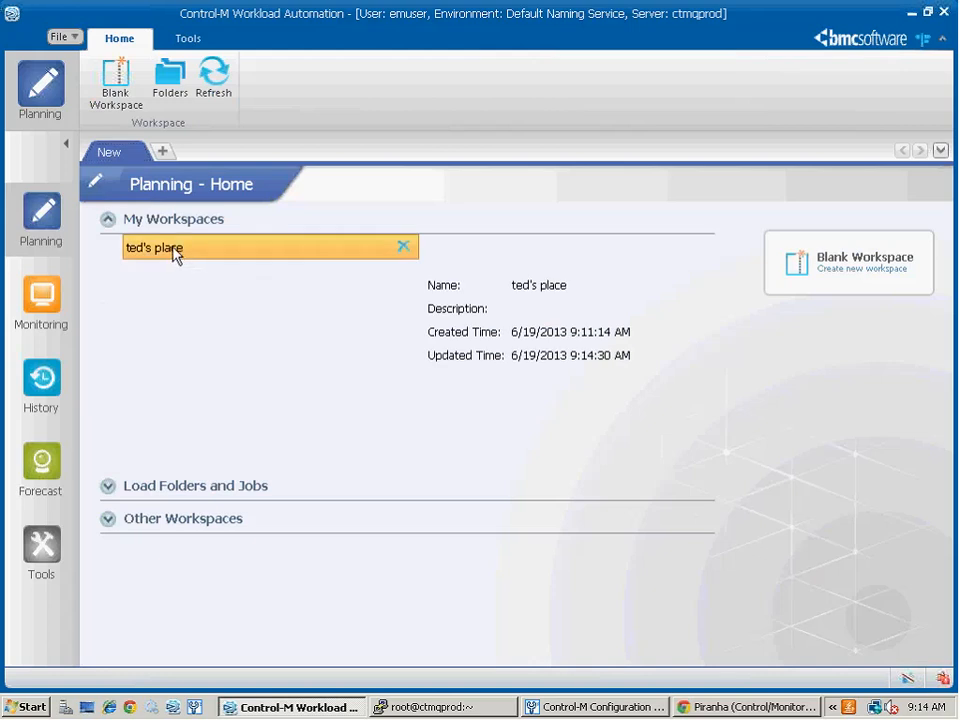
click(176, 255)
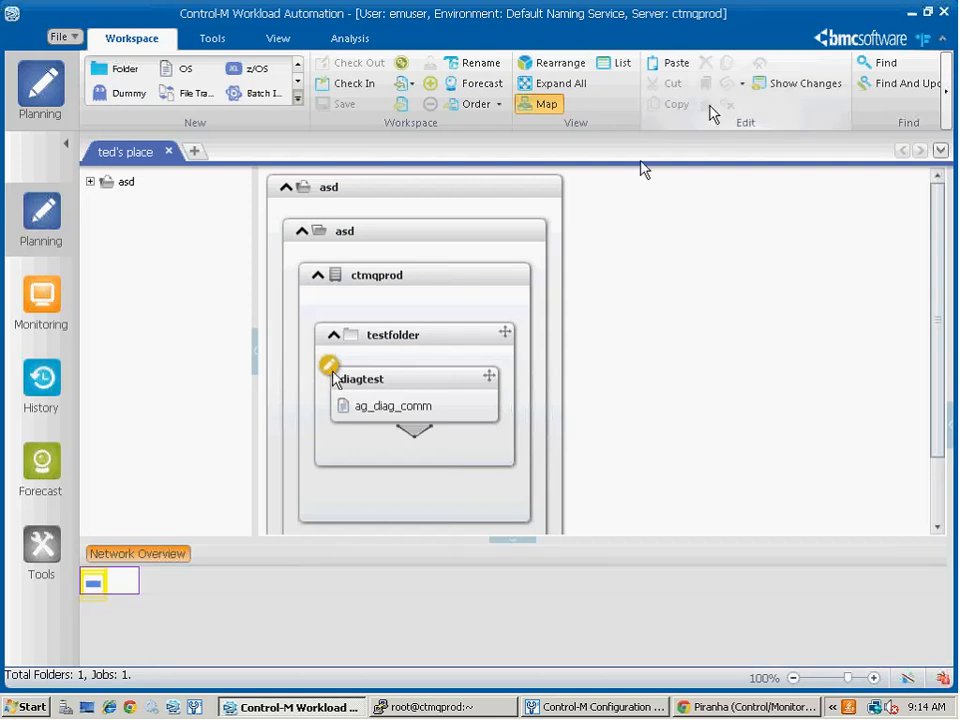
click(775, 86)
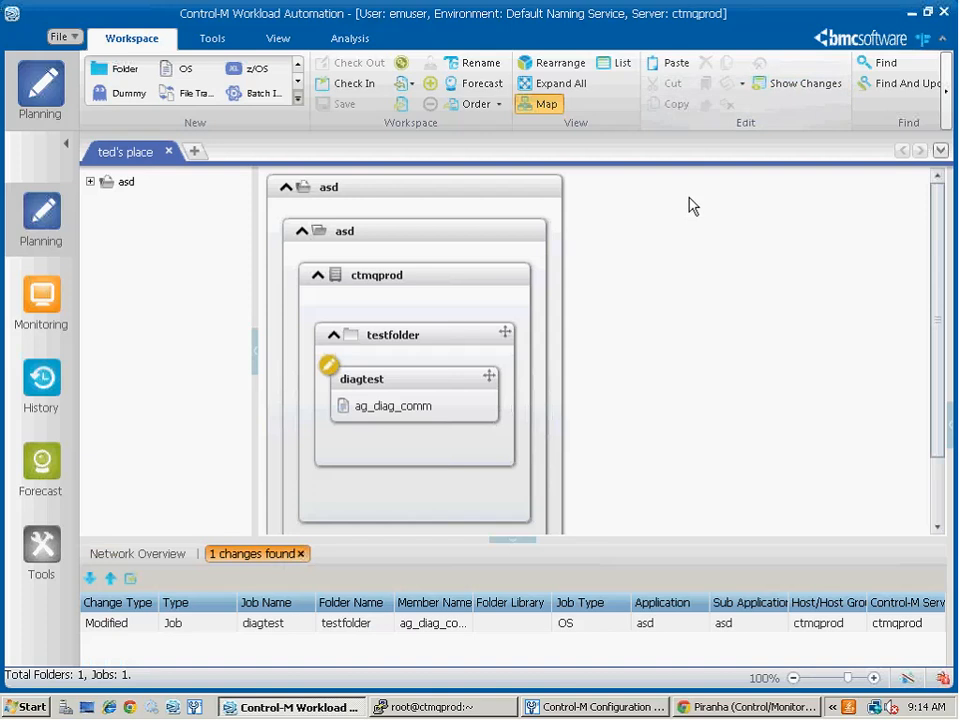
- Review the diagtest job's general properties, including the script type choices and the Run as Dummy option, and close the properties
double_click(422, 405)
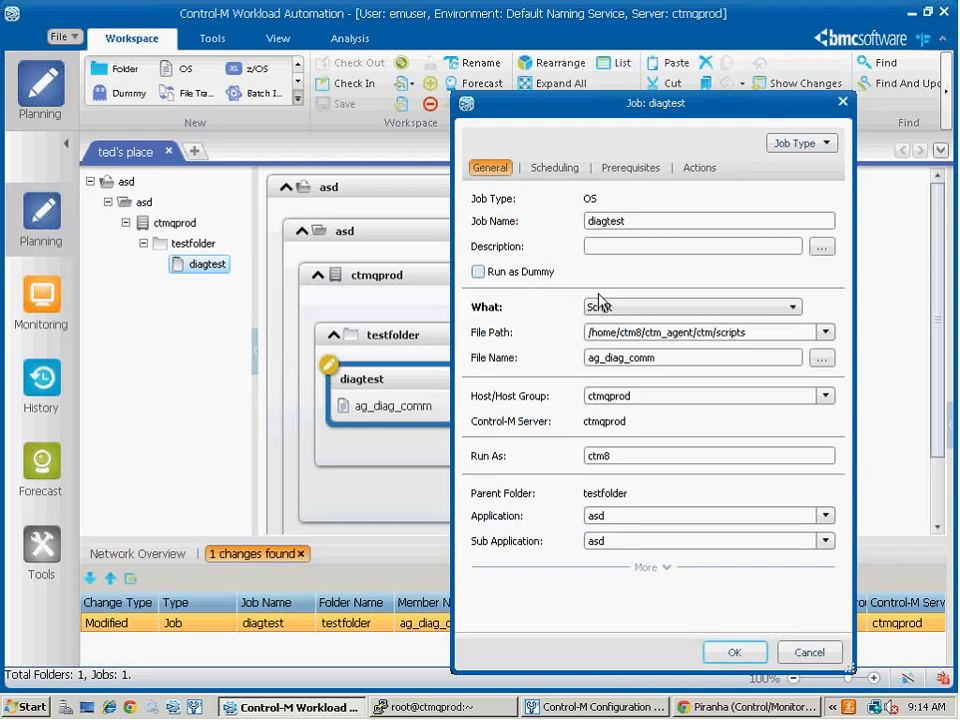
click(622, 311)
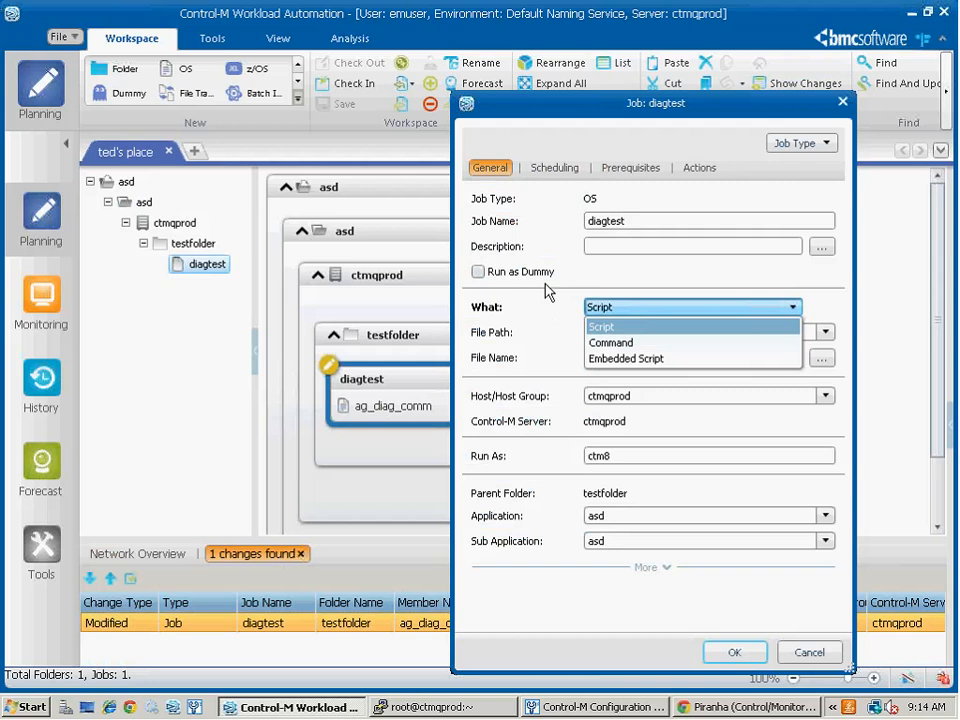
click(605, 313)
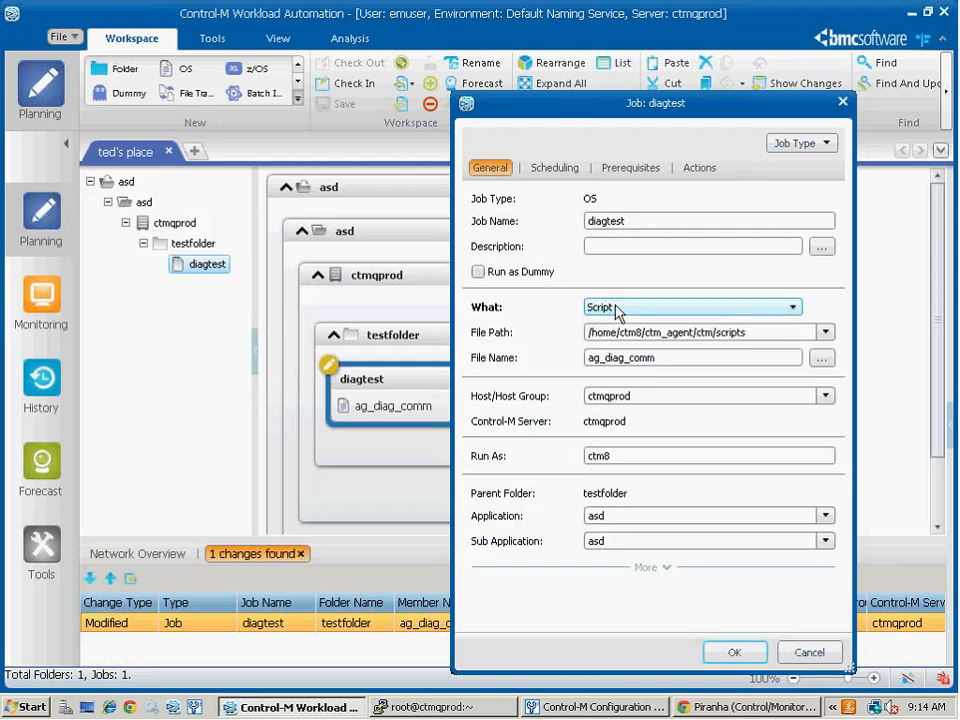
click(499, 276)
click(519, 283)
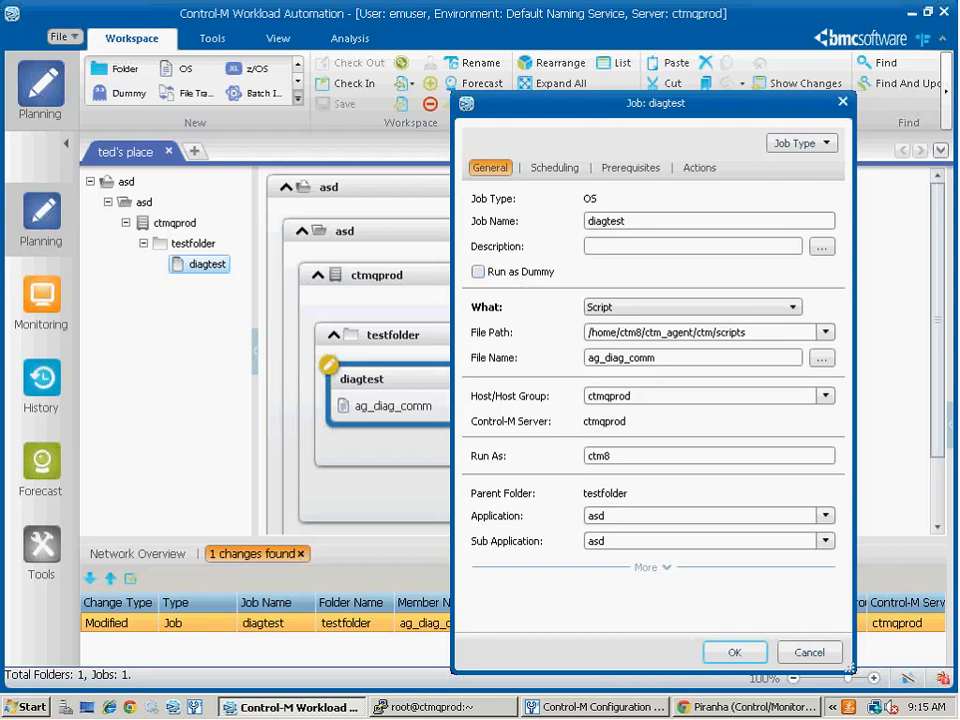
click(731, 651)
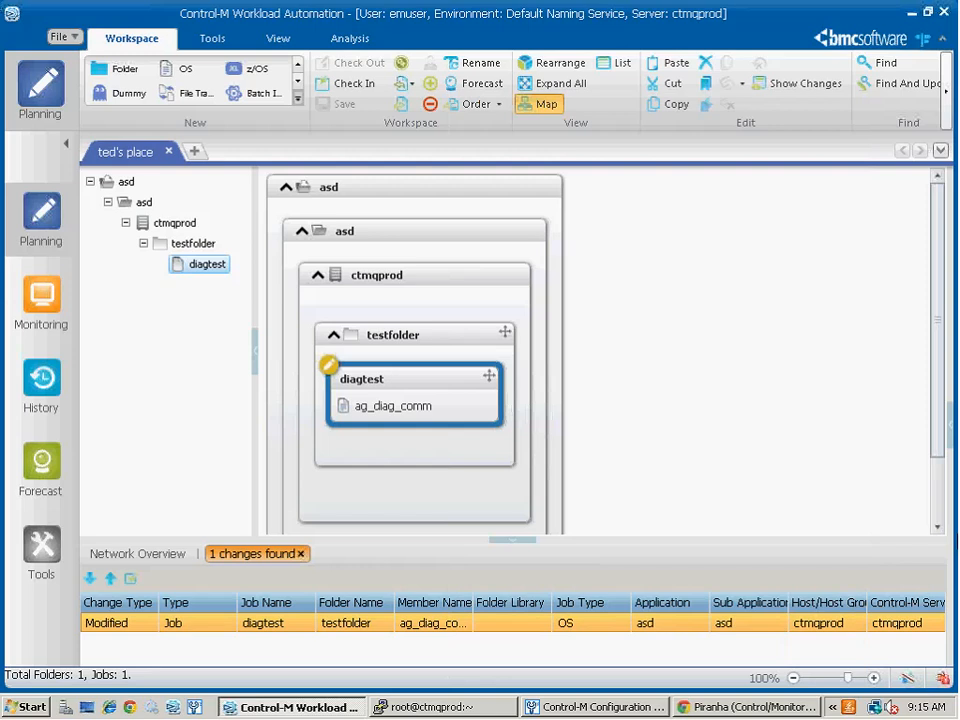
- Close the workspace and select the most recent load, folder JCLVERFY from library BMCCTM.J800O.SCHEDULE, for loading folders and jobs
click(169, 152)
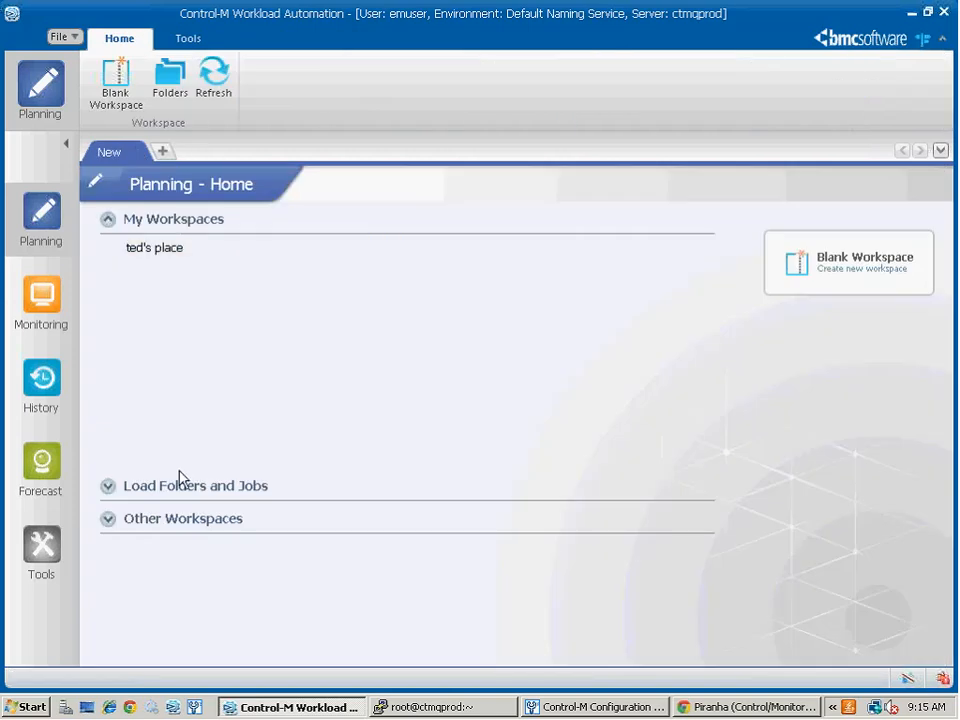
click(107, 487)
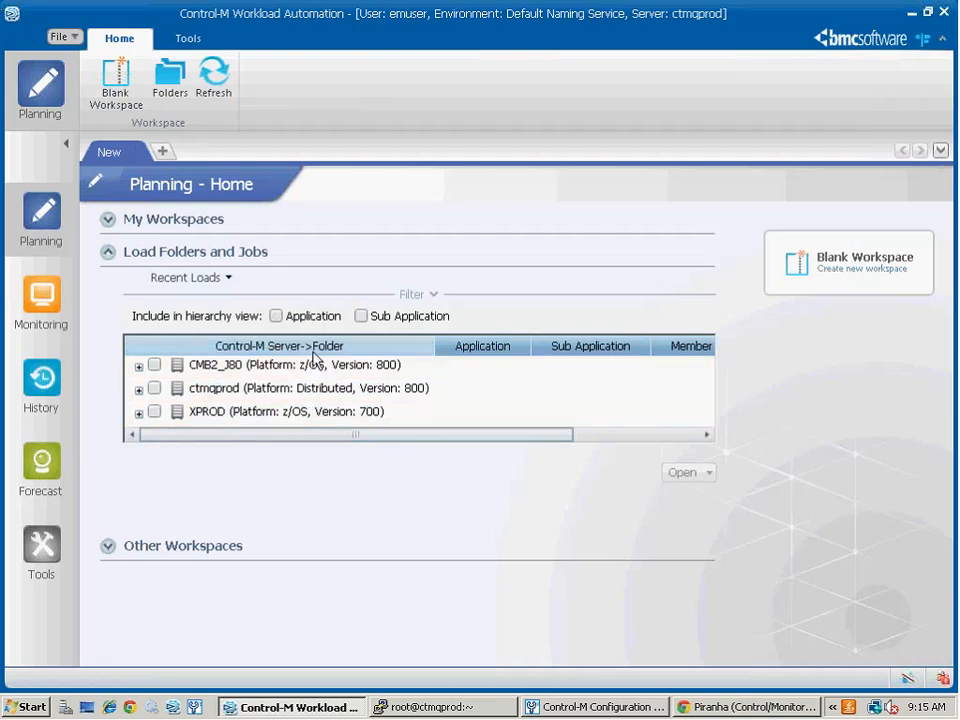
click(208, 279)
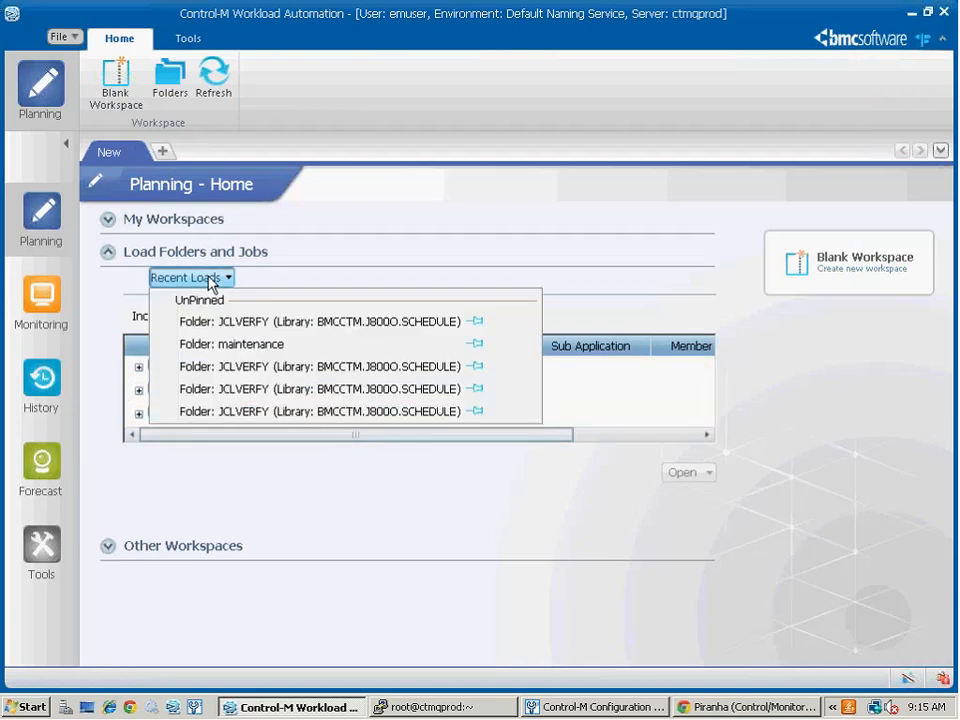
click(275, 323)
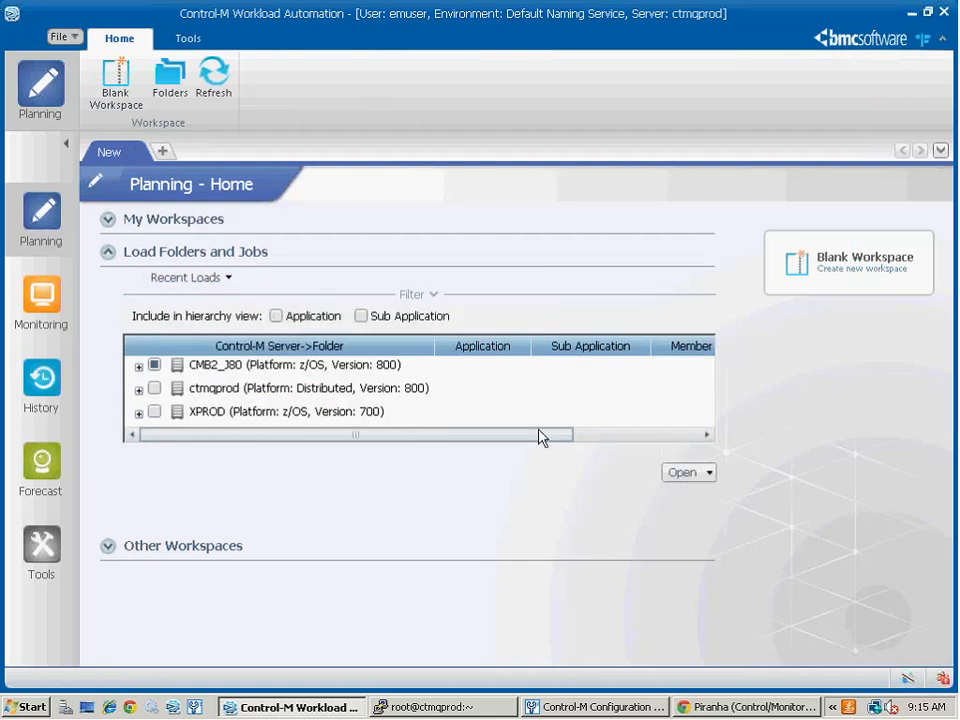
- Open the selected JCLVERFY folder as a workspace and run JCL verification on its PRODTST1 job
click(677, 475)
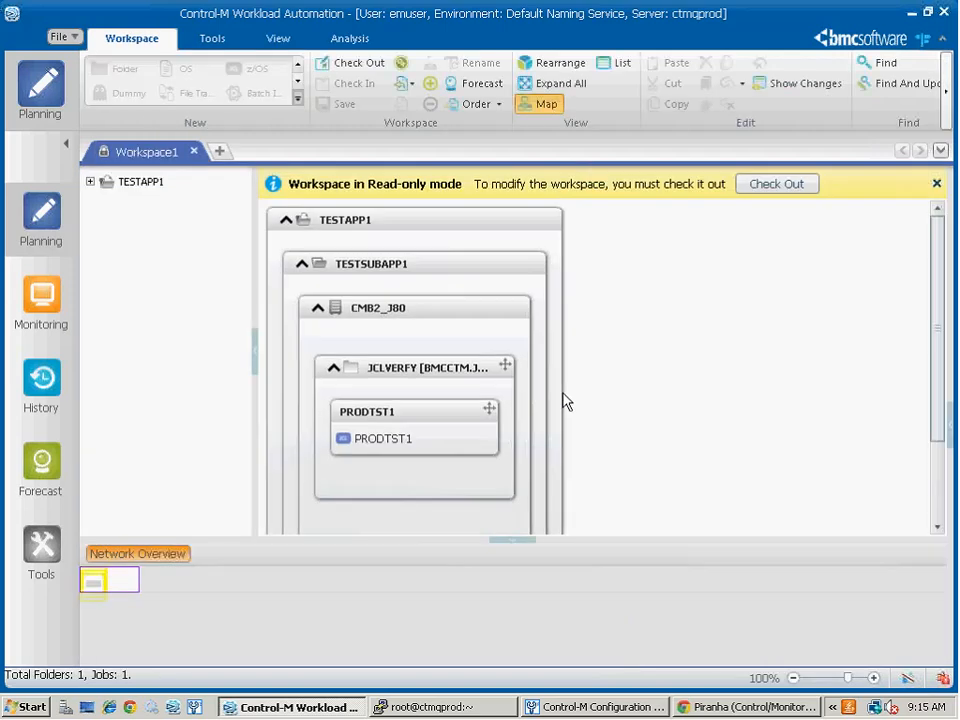
click(421, 428)
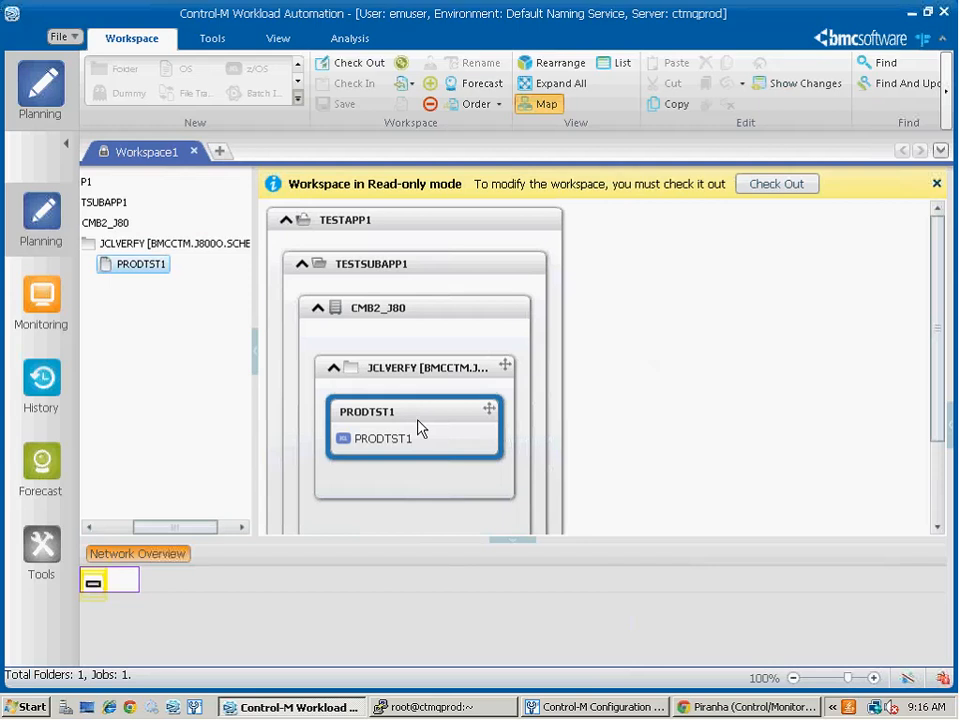
click(351, 45)
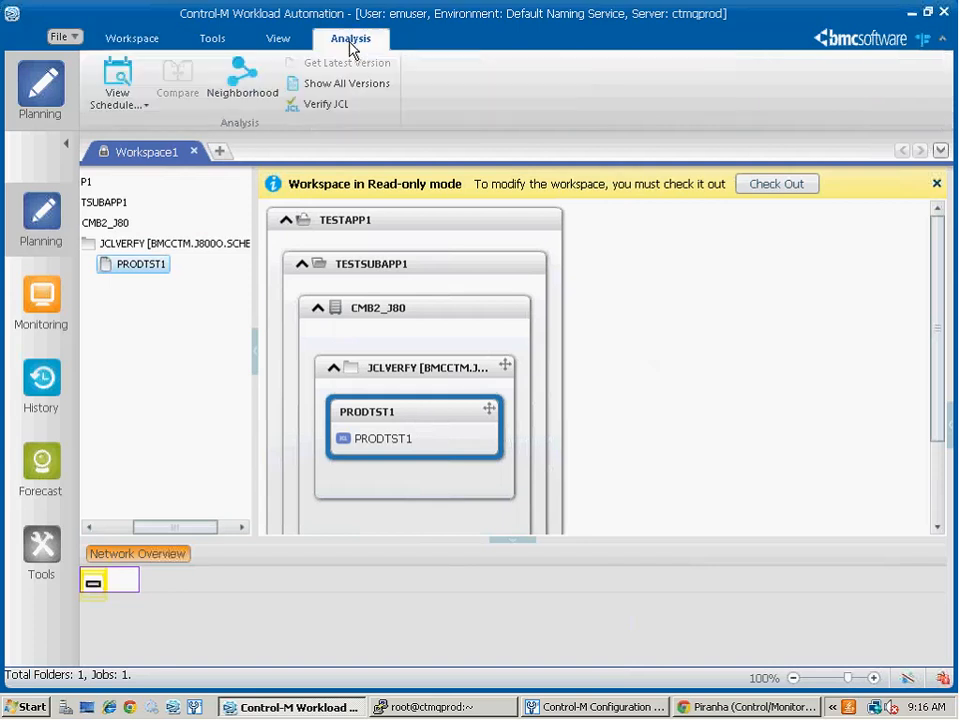
click(335, 105)
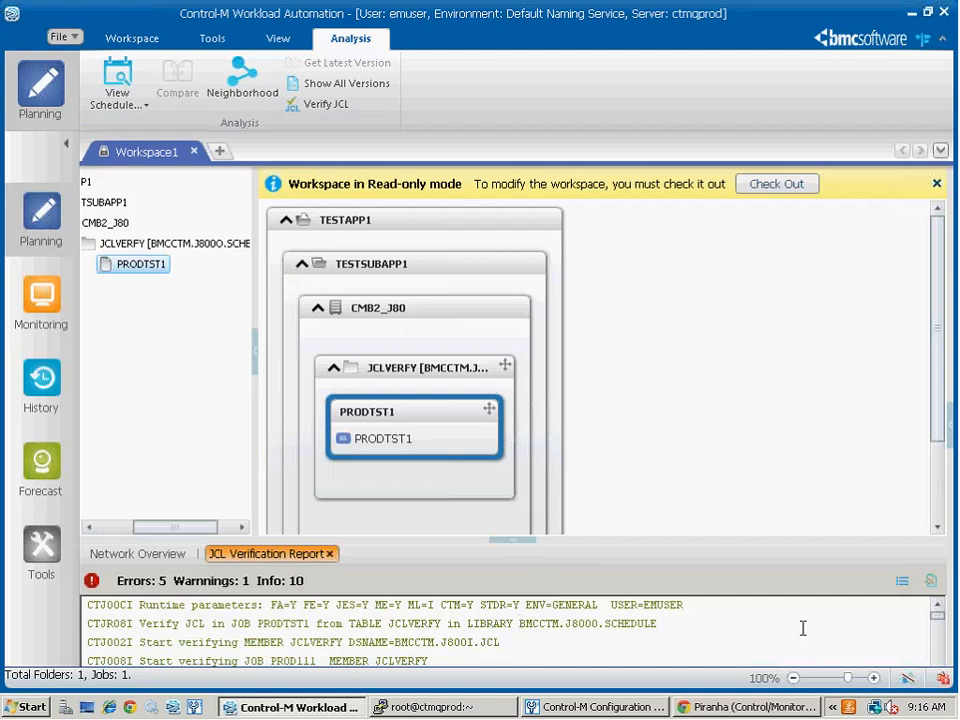
- Examine the full JCL Verification Report, including the MSGCLASS change, the job class and the space allocation errors, and close the report
click(903, 581)
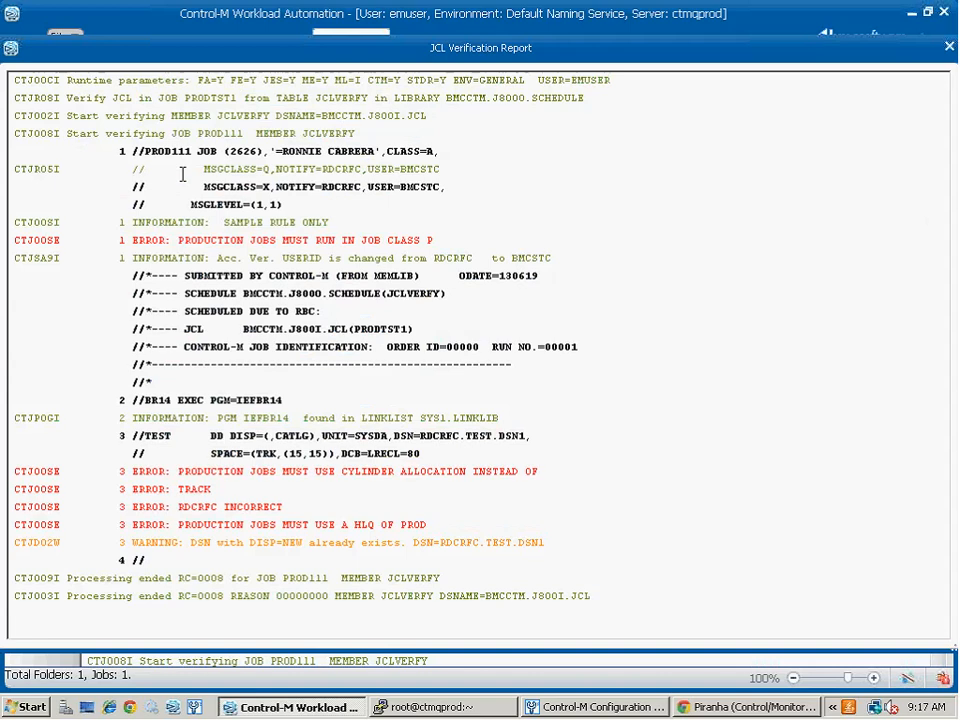
drag(132, 169, 316, 169)
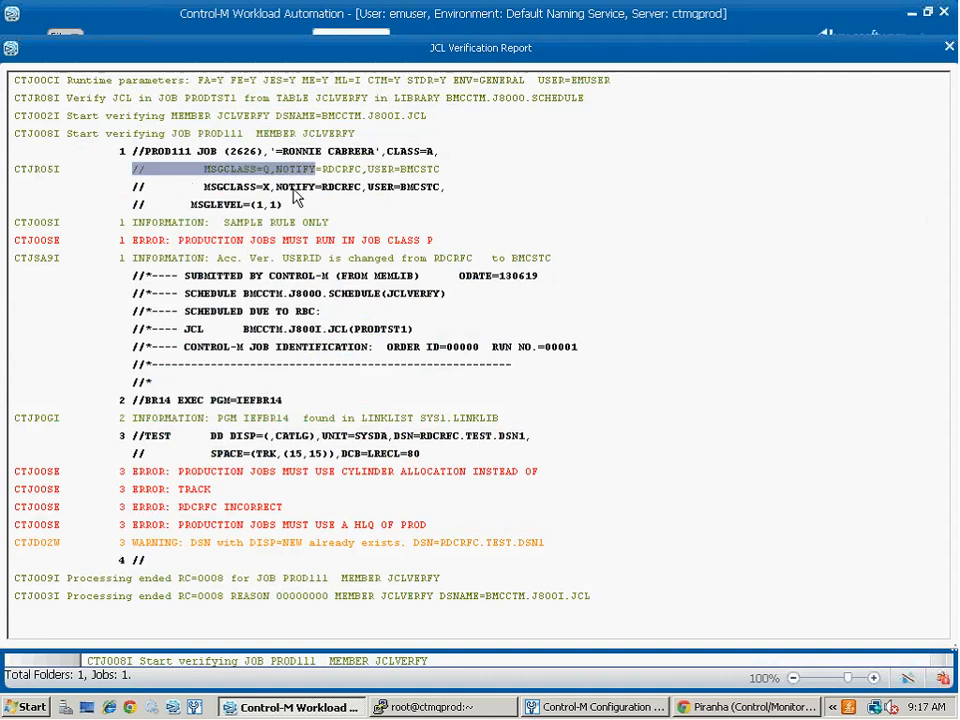
click(440, 239)
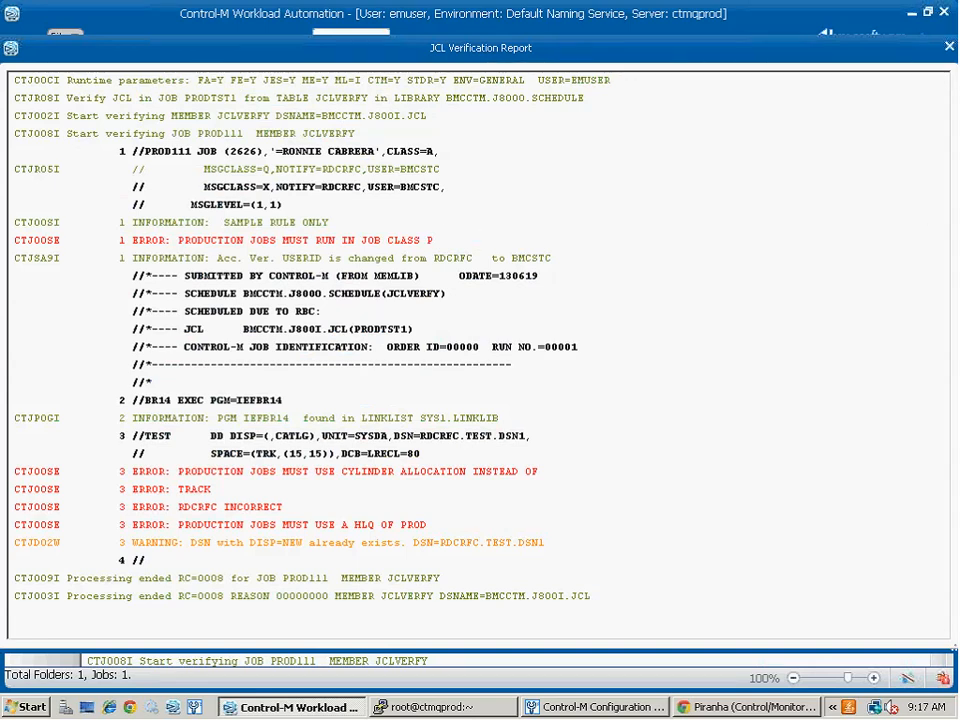
drag(700, 151, 389, 151)
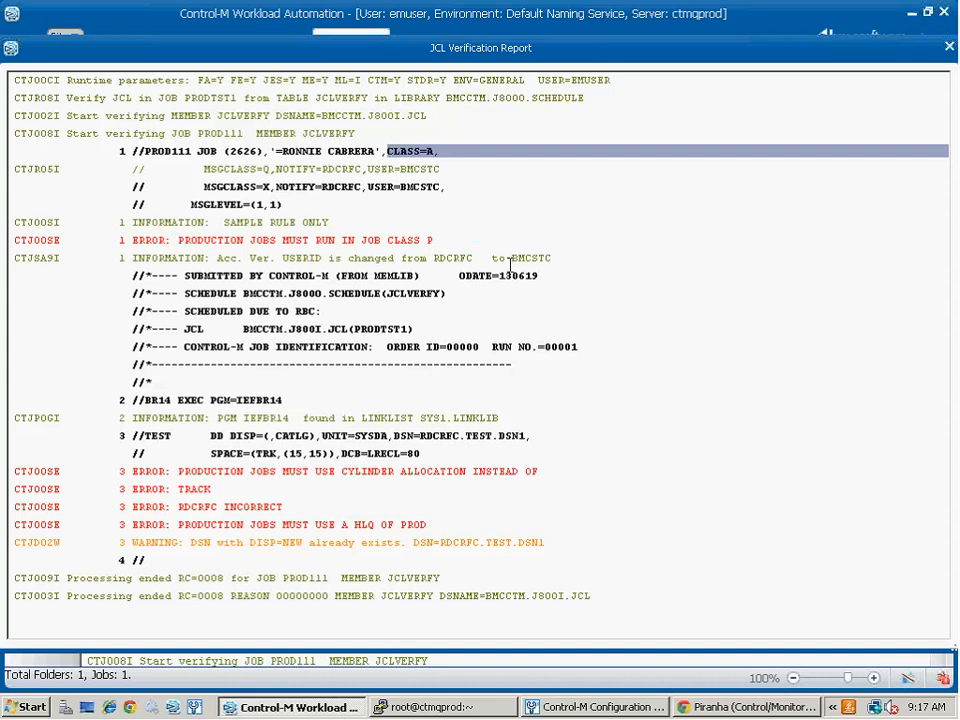
click(439, 240)
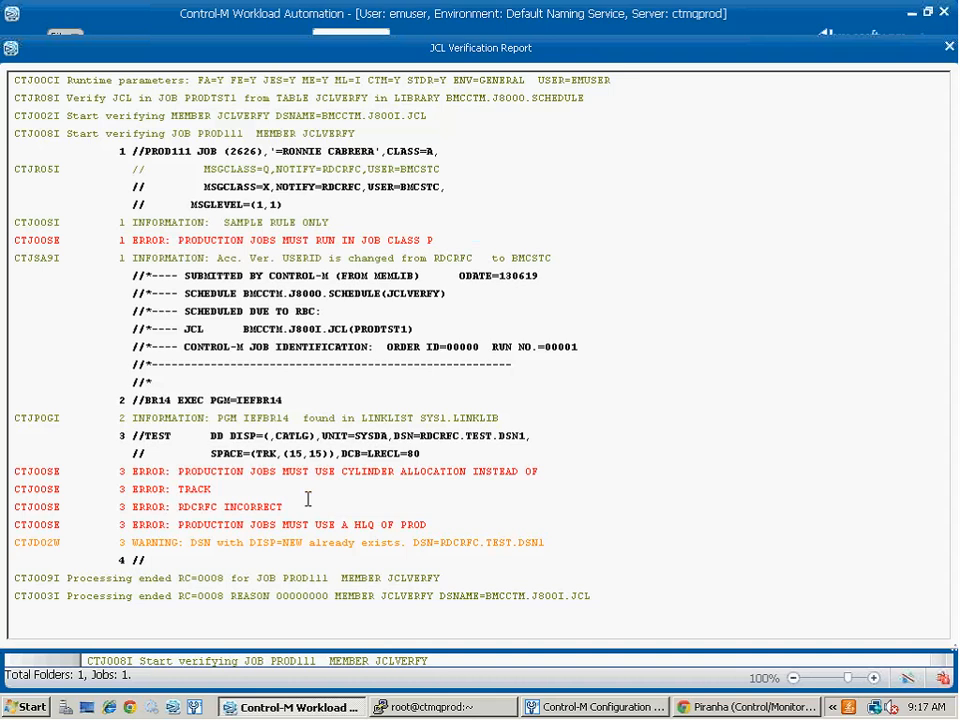
drag(272, 491, 167, 463)
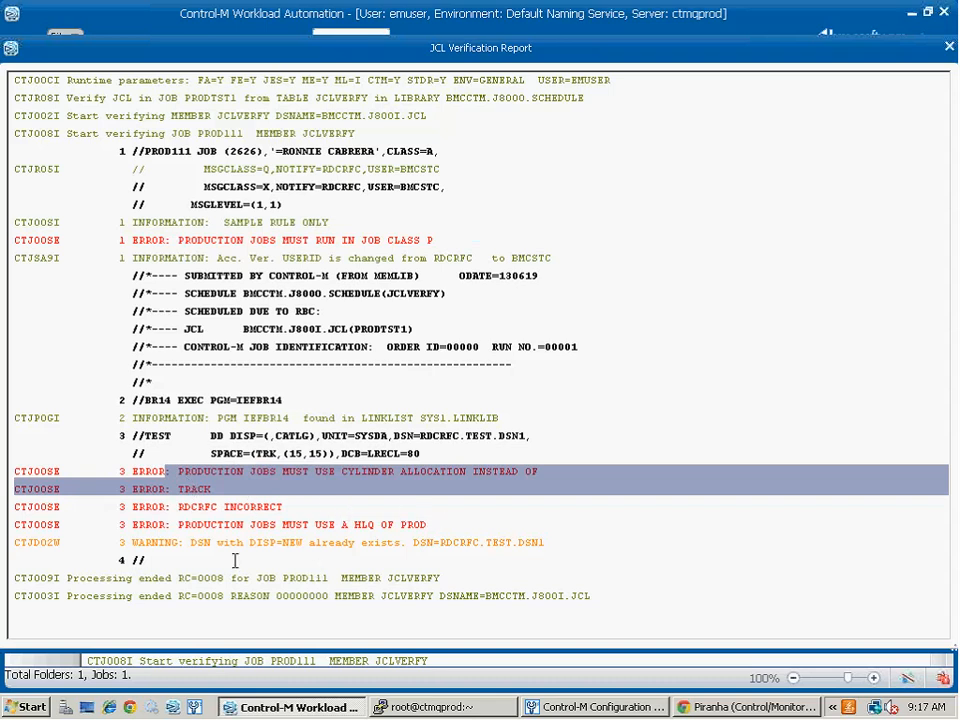
click(566, 548)
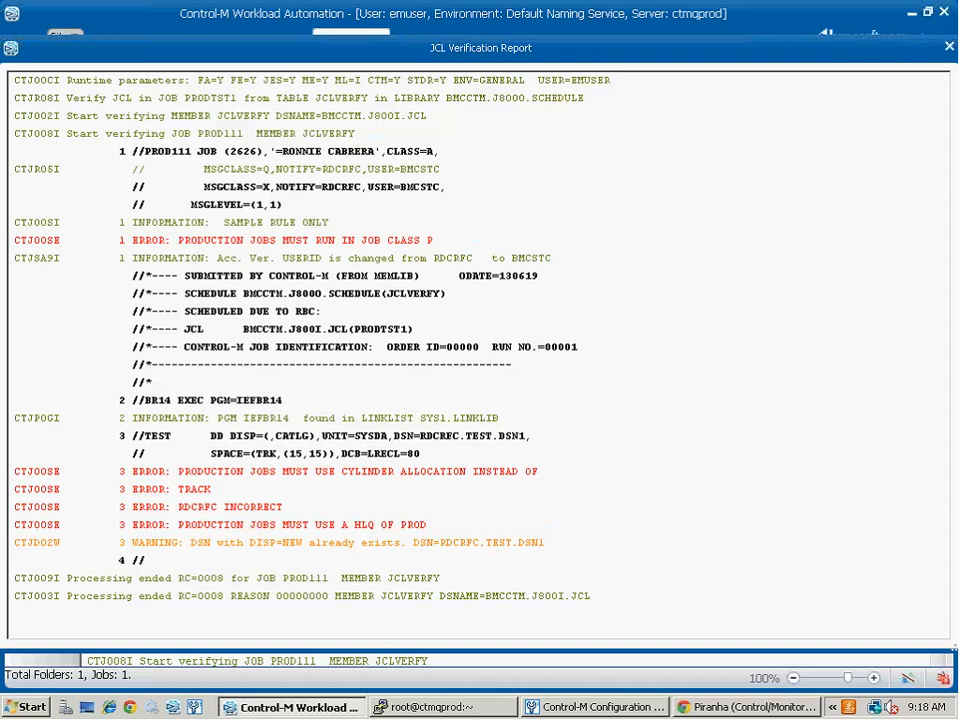
click(949, 47)
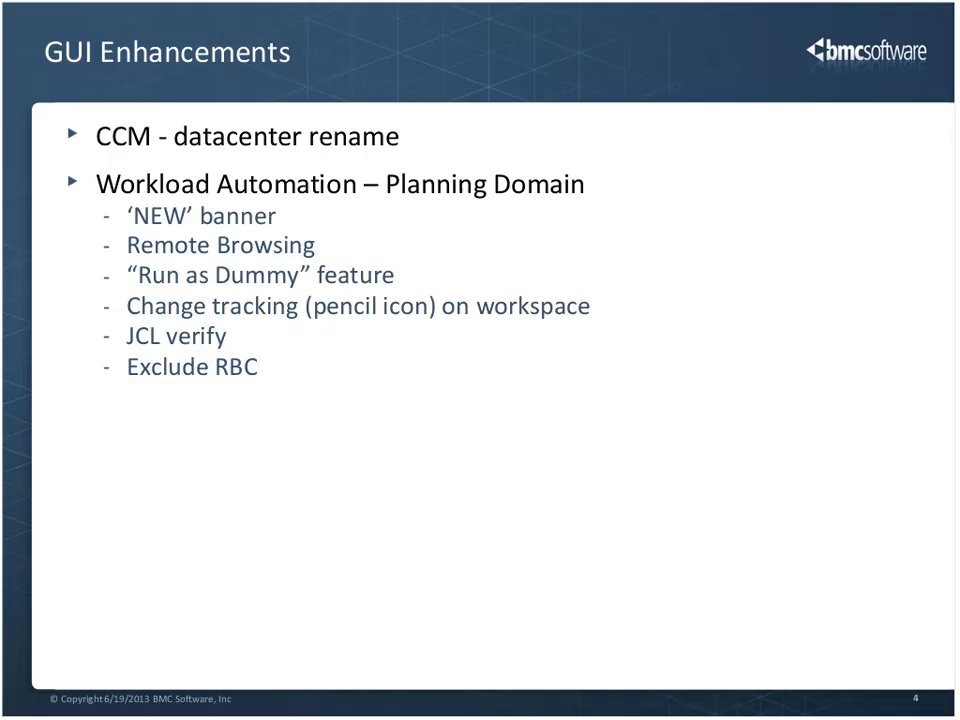
key(Right)
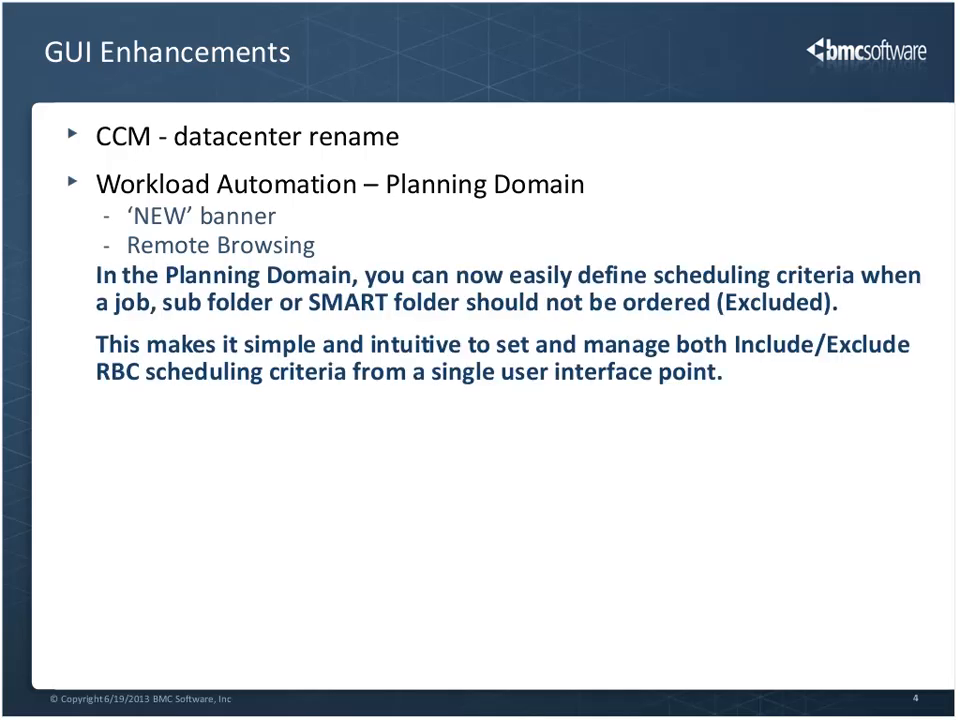
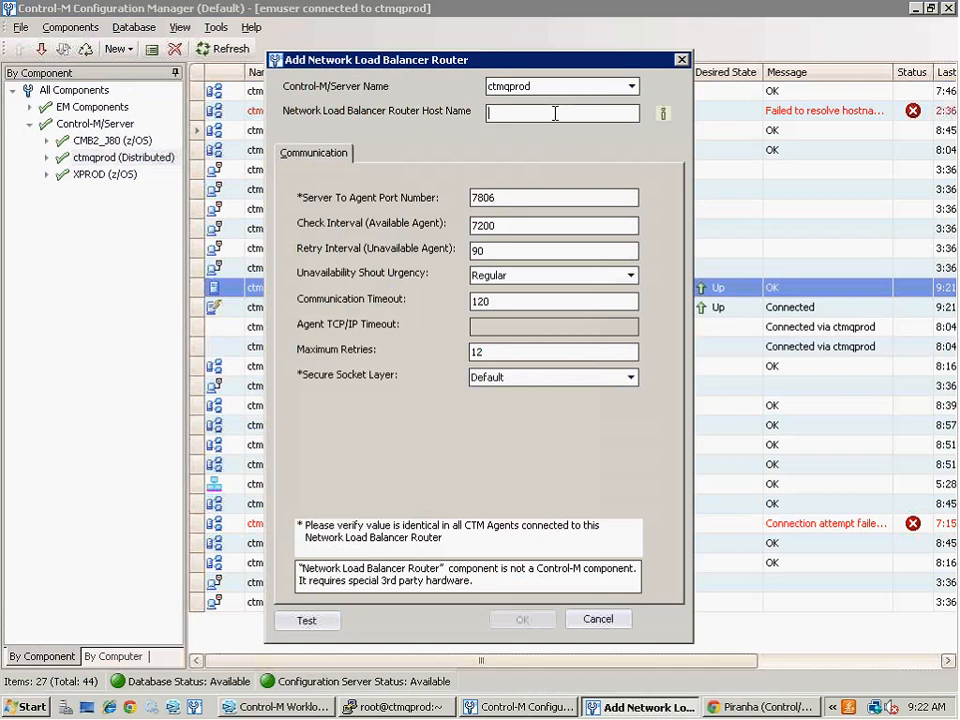
text(l)
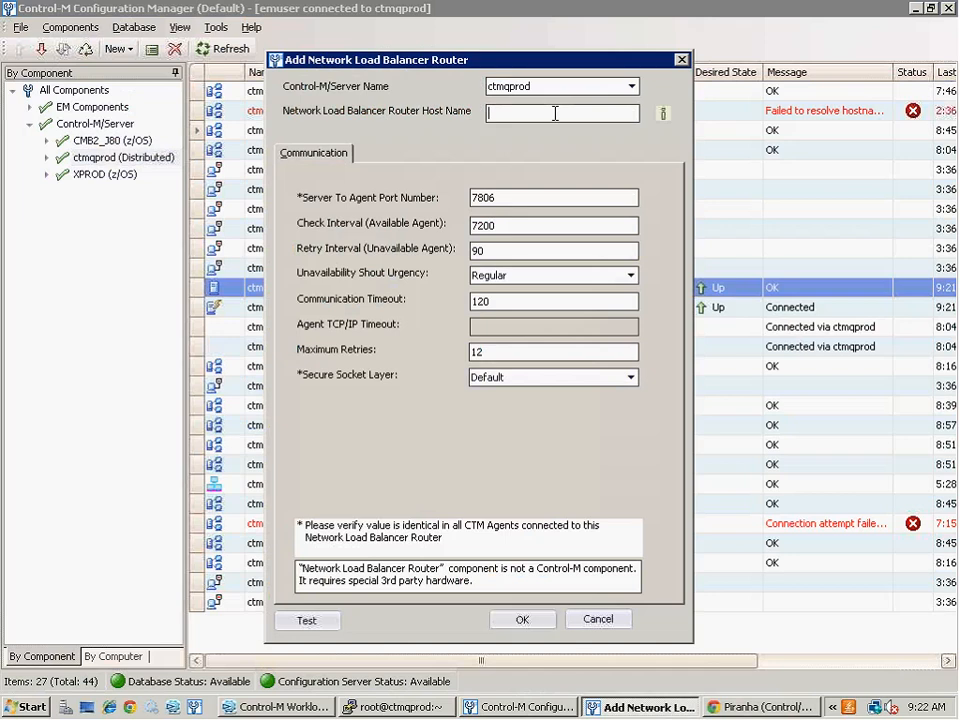
text(oadbal)
click(517, 197)
click(598, 620)
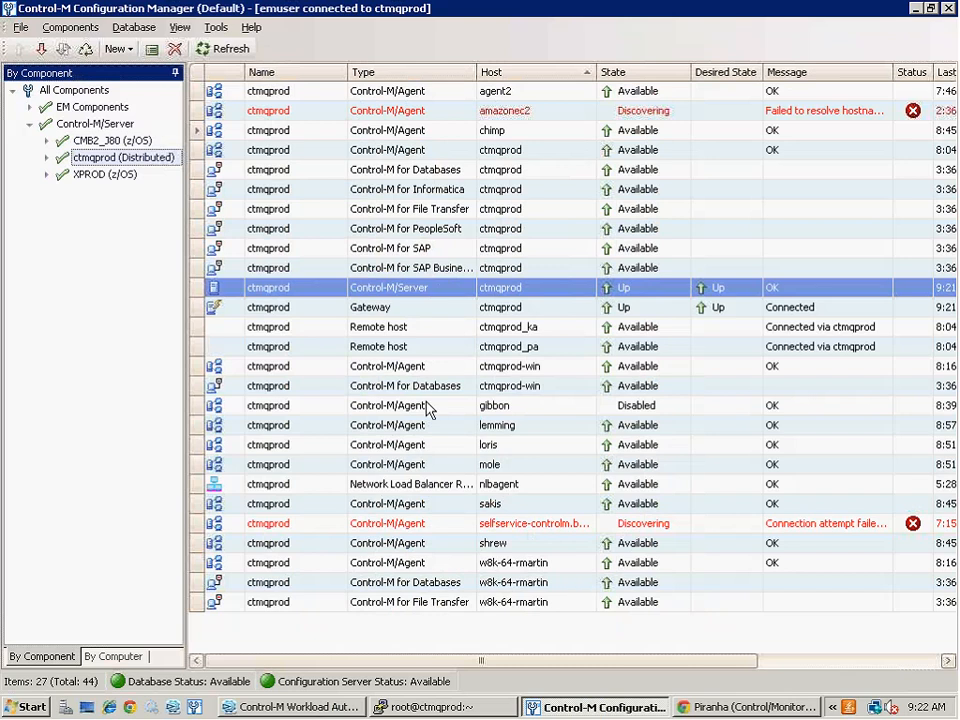
- Select the nlbagent component in the ctmqprod list and widen the Type column to read its full type
click(408, 488)
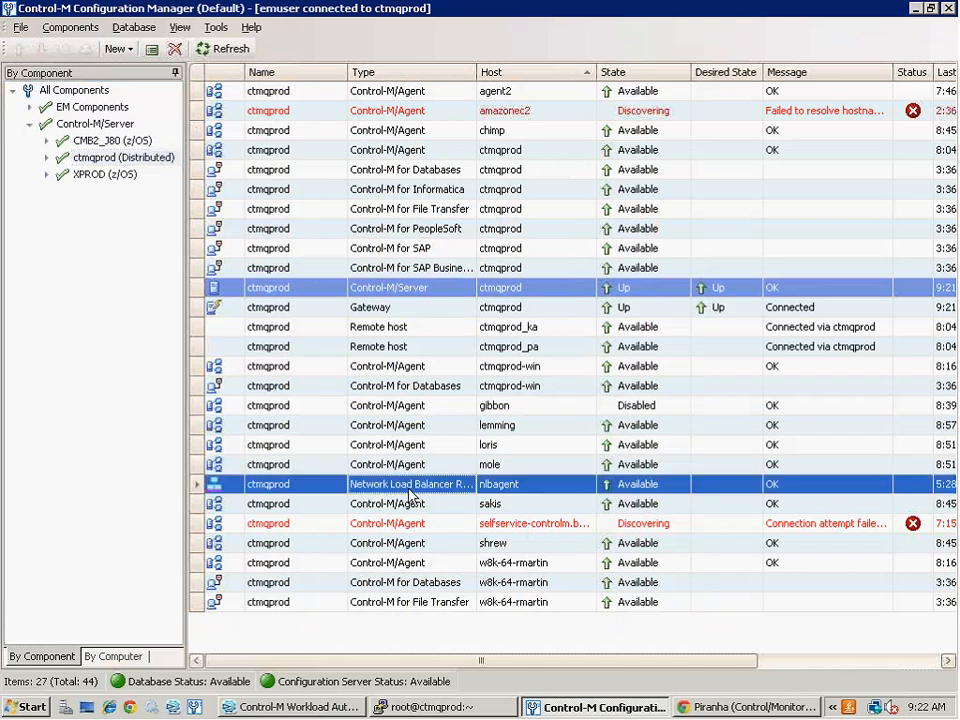
drag(477, 78, 543, 78)
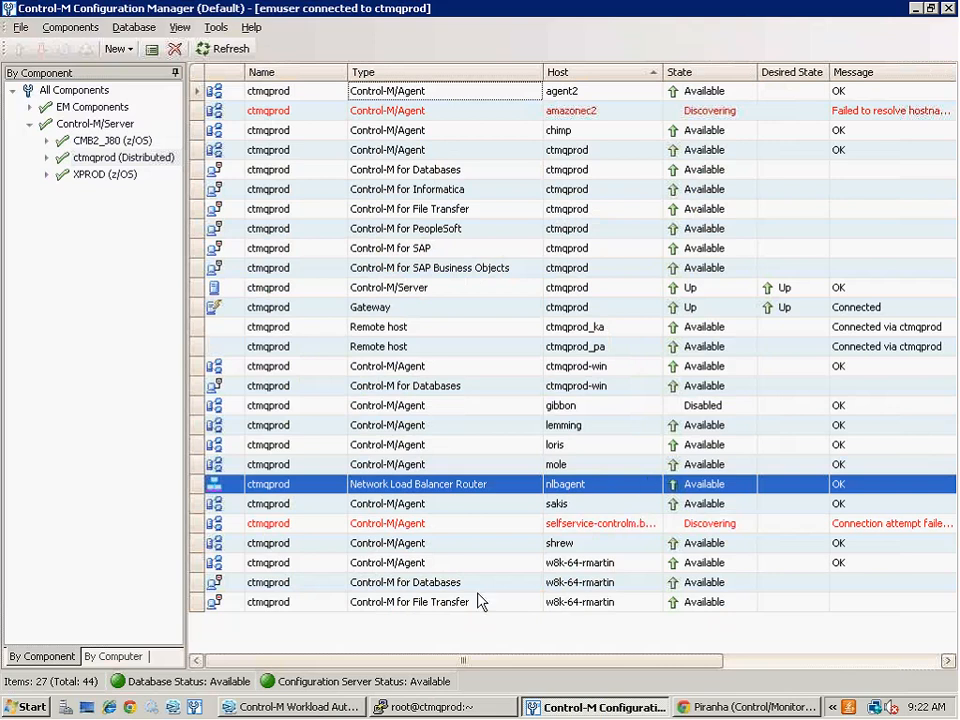
- Switch to Control-M Workload Automation and close the JCLVERFY workspace in the planning domain
click(296, 708)
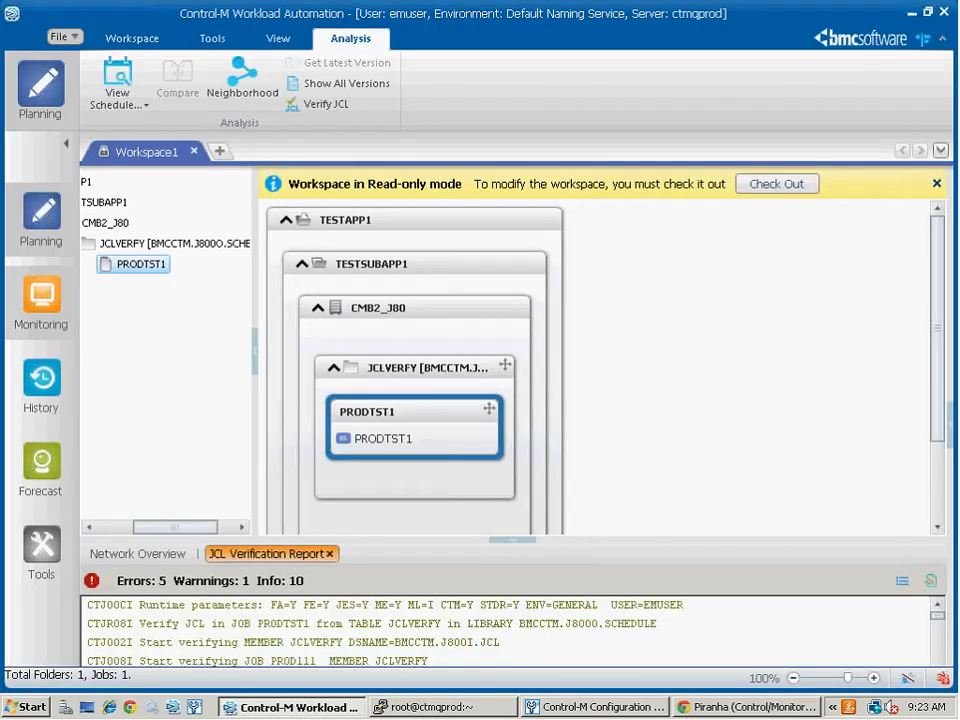
click(37, 313)
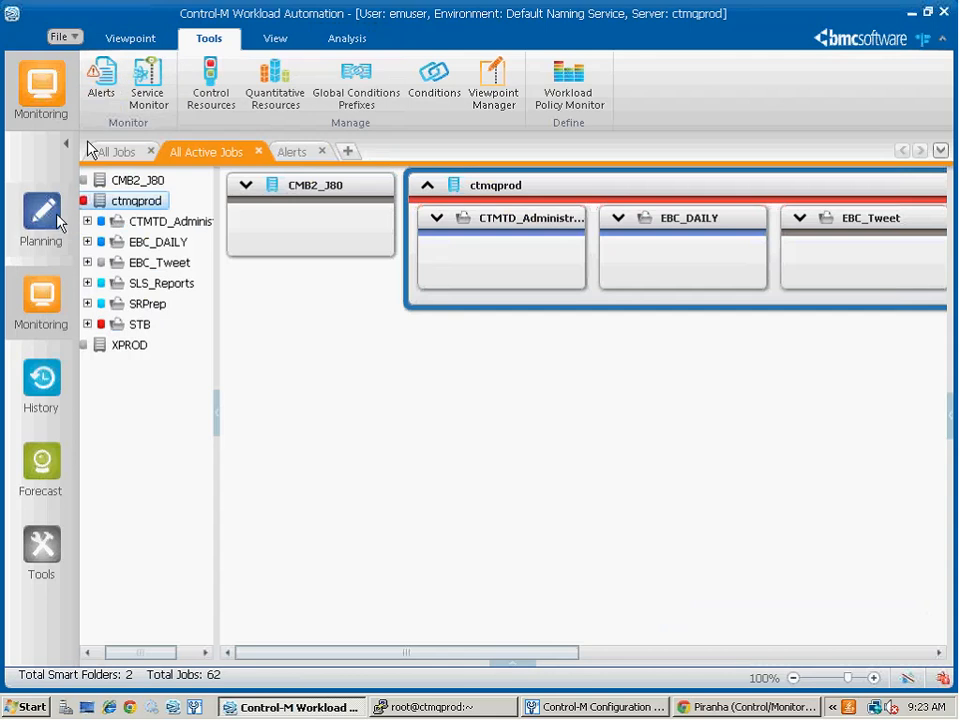
click(32, 234)
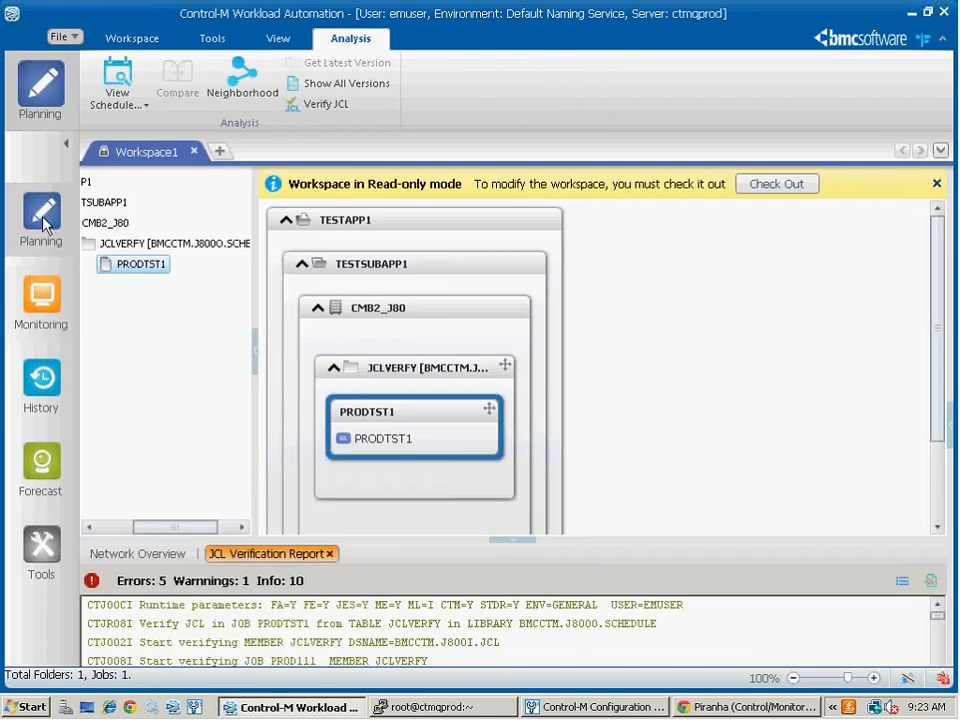
click(193, 152)
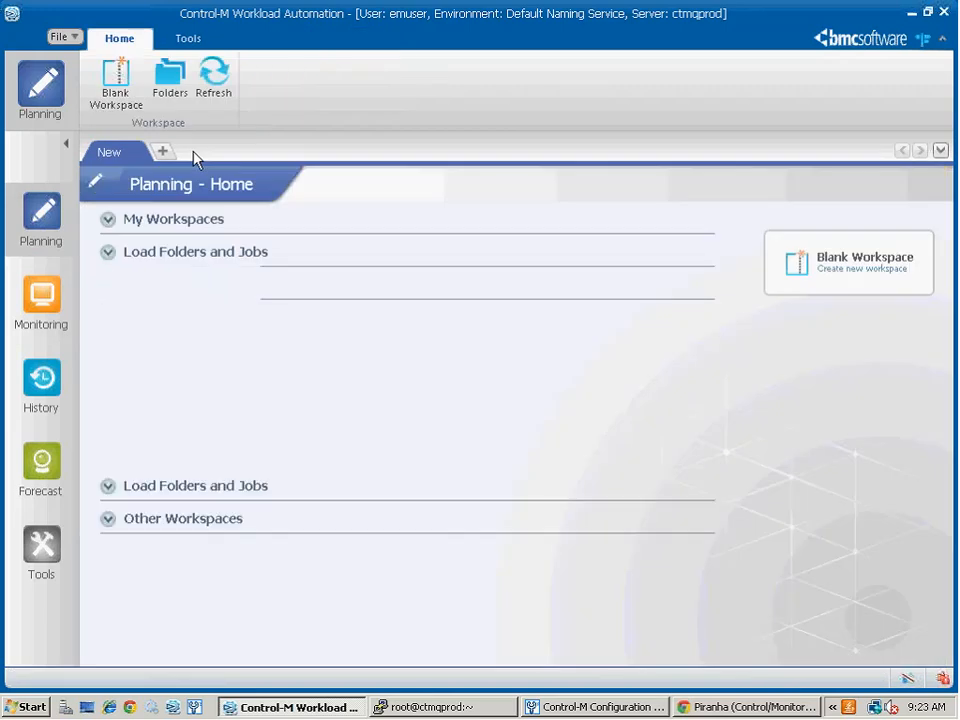
- Load the anlbtest folder of the ctmqprod server into a workspace
click(124, 487)
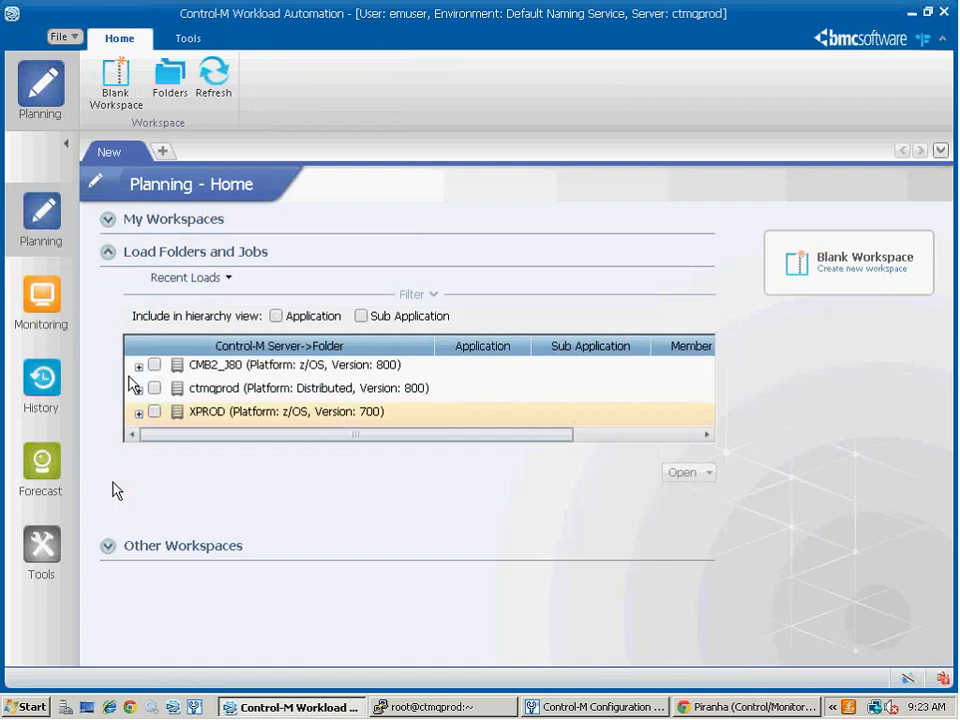
click(138, 389)
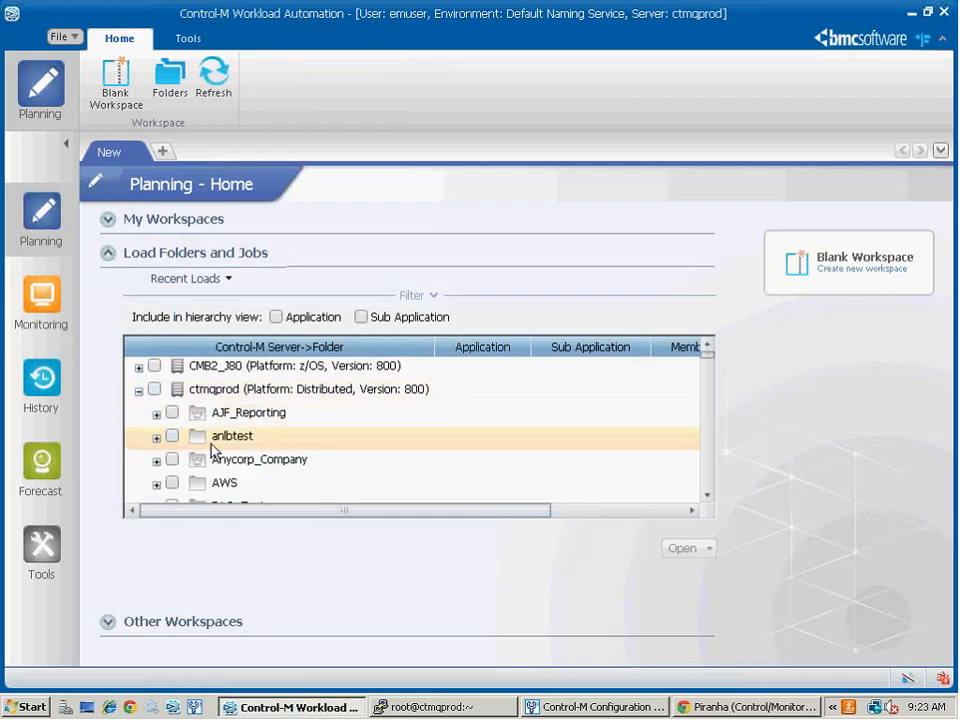
click(172, 437)
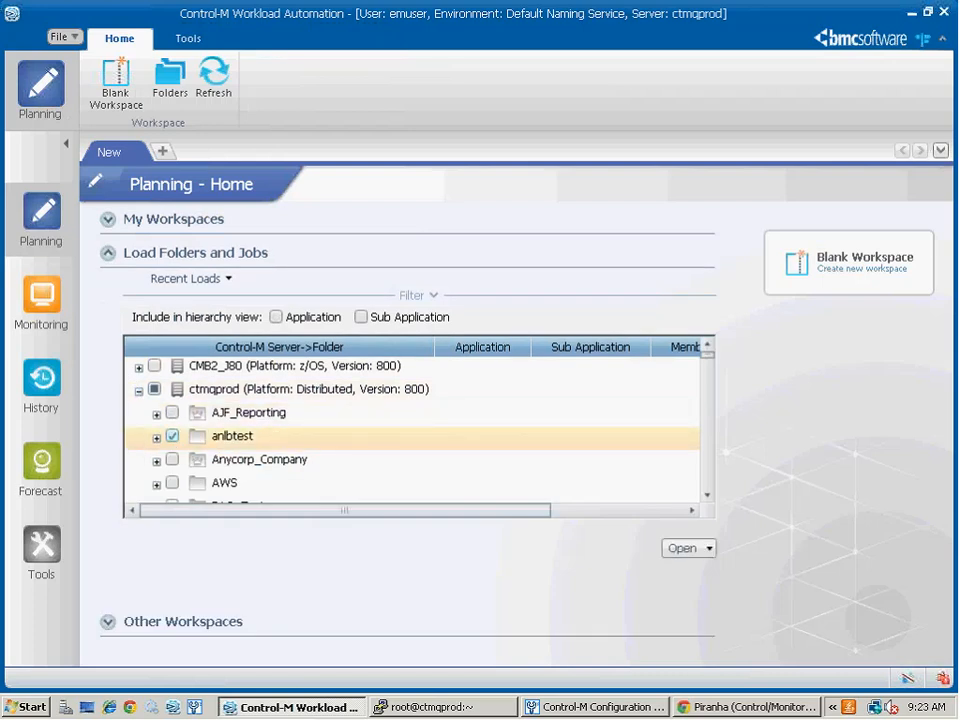
click(684, 548)
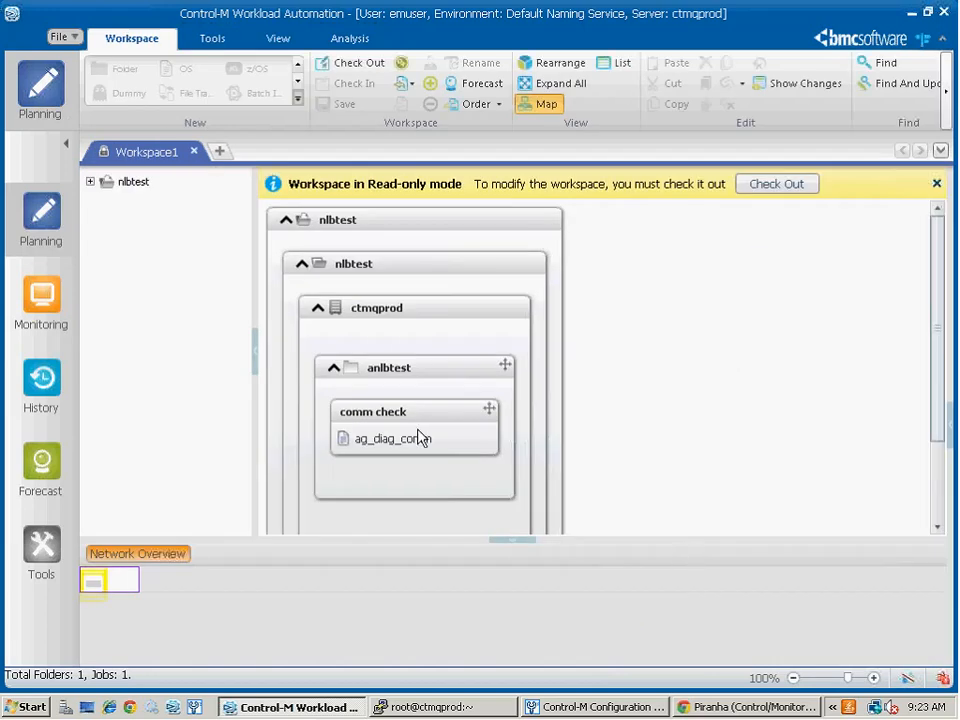
- Review the comm check job's general properties, including its script file and host, and close them
click(417, 433)
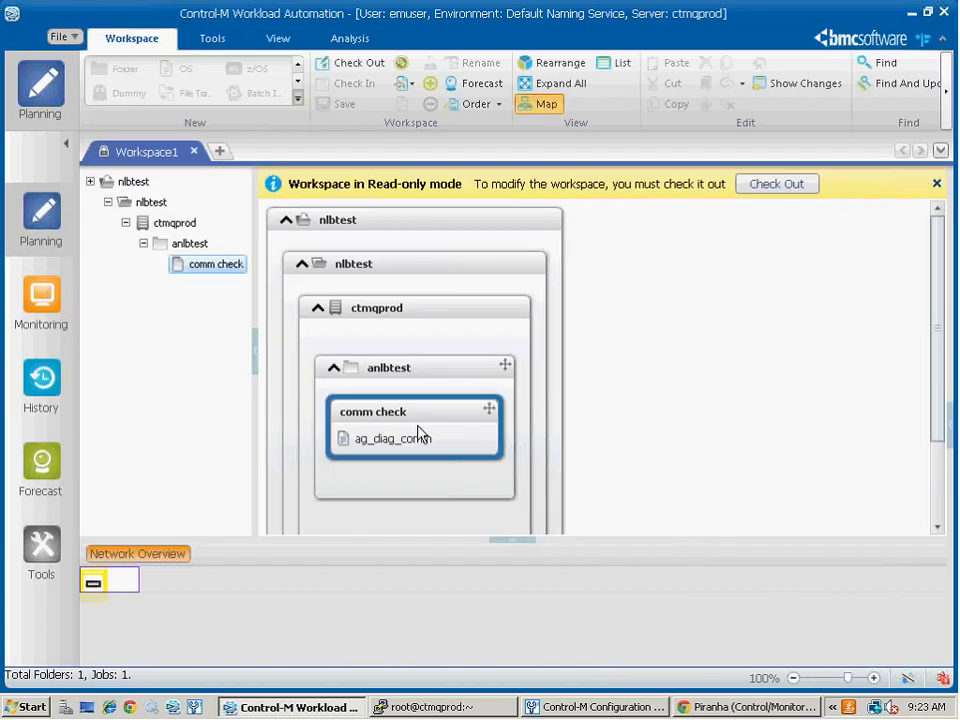
double_click(419, 433)
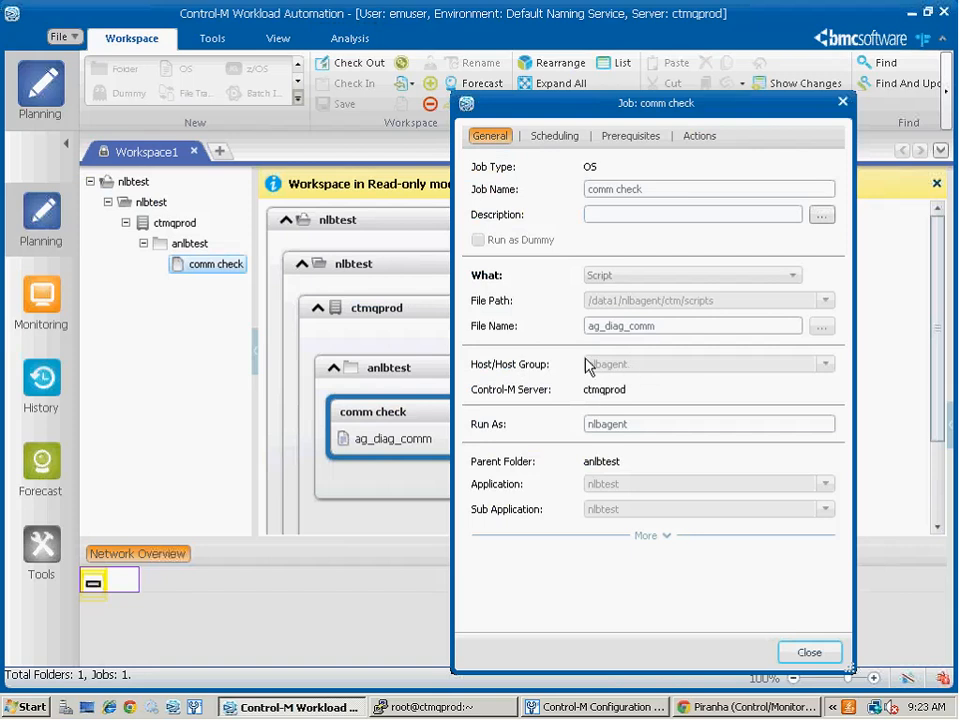
click(665, 327)
click(809, 652)
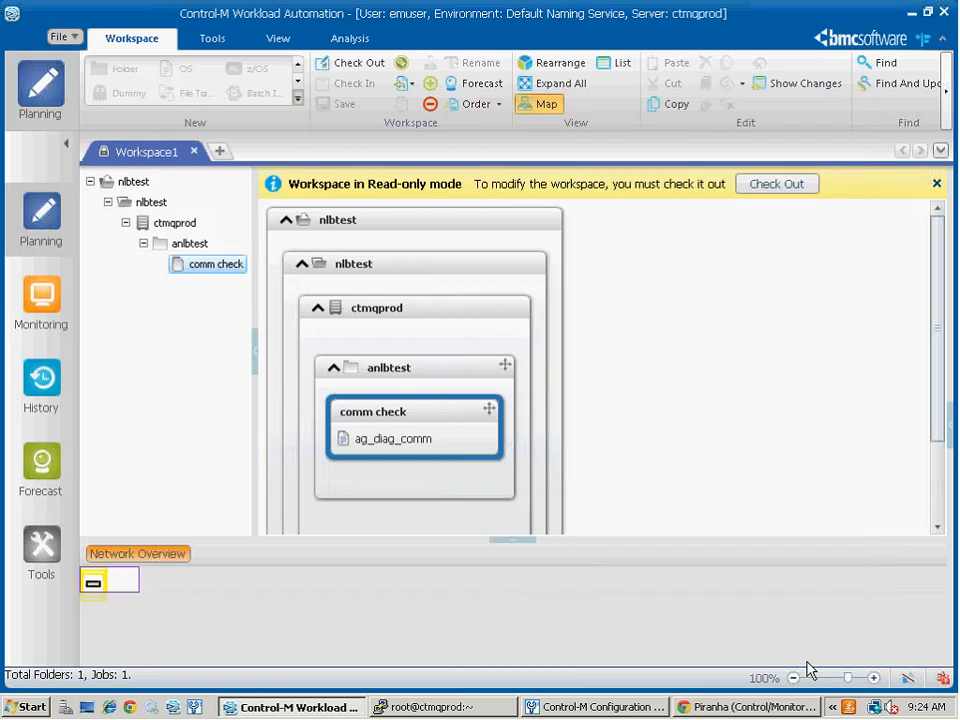
- Order the comm check job with scheduling criteria ignored and without a hold
right_click(414, 421)
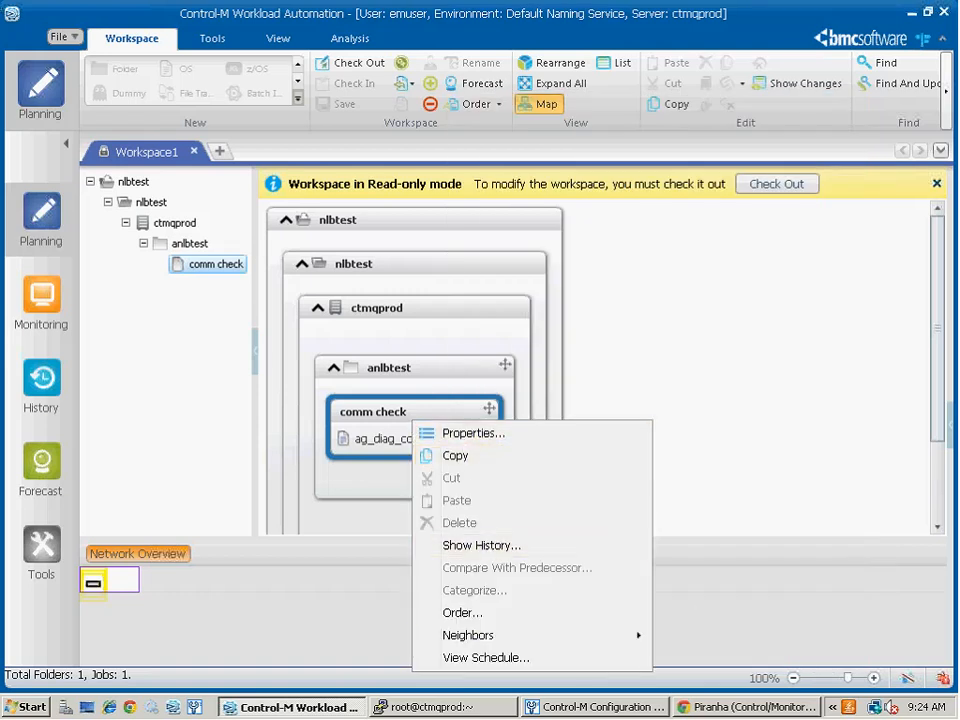
click(488, 614)
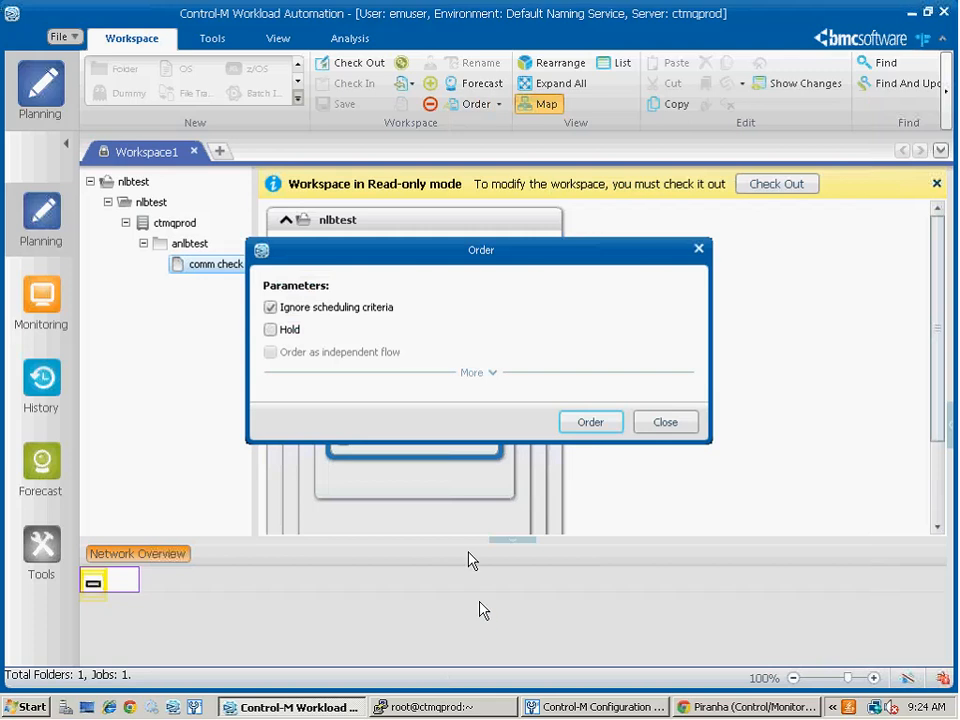
click(596, 429)
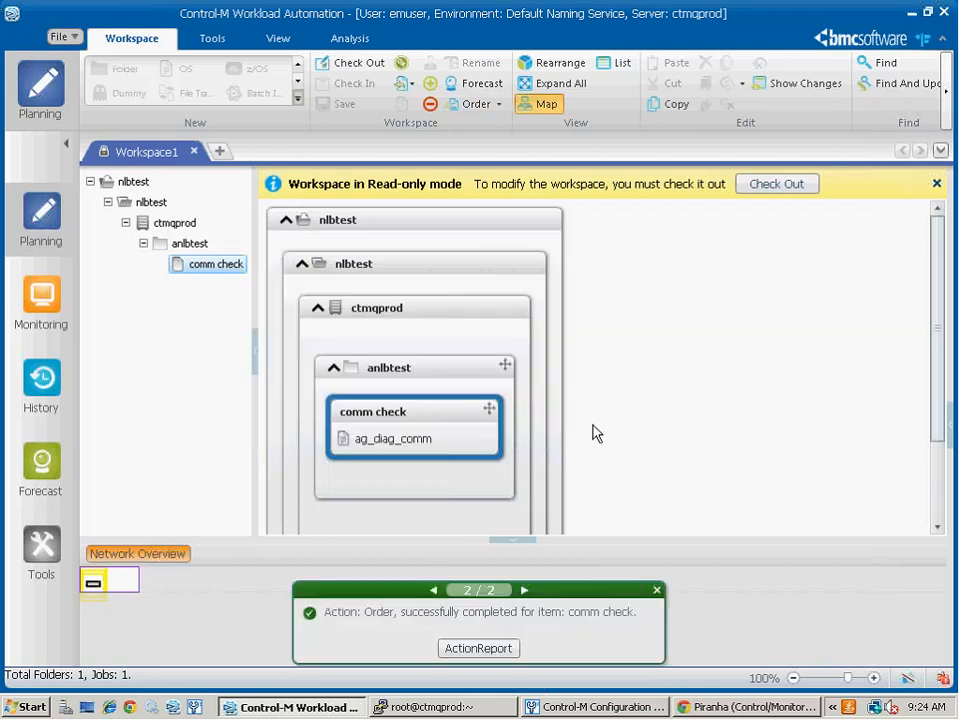
- Show the active jobs in the monitoring domain and expand the nlbtest application and sub application down to the comm check job
click(44, 300)
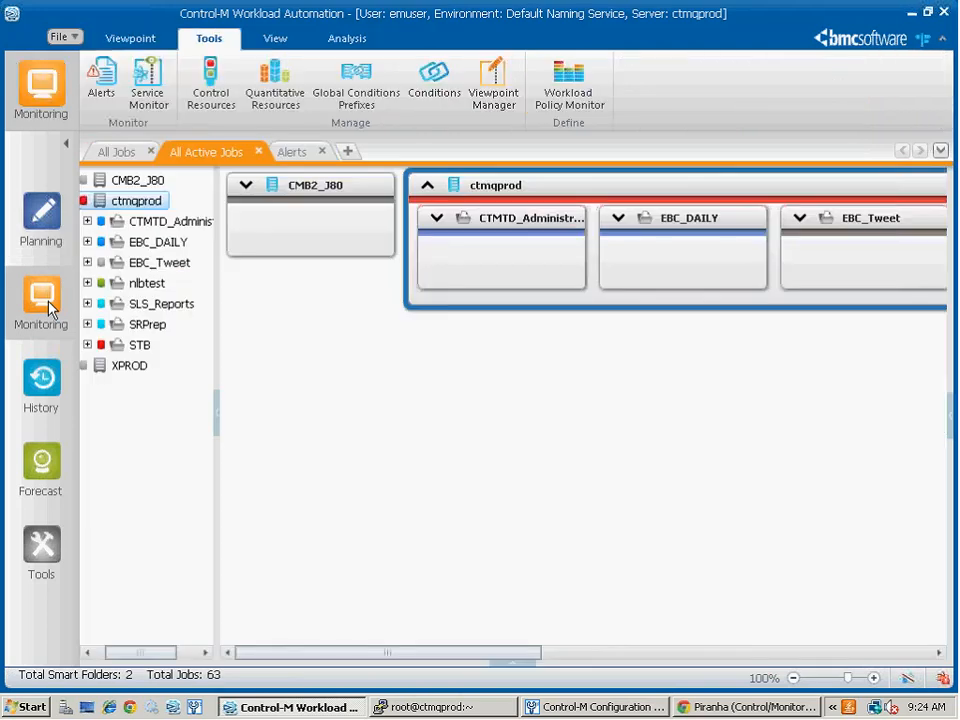
click(87, 283)
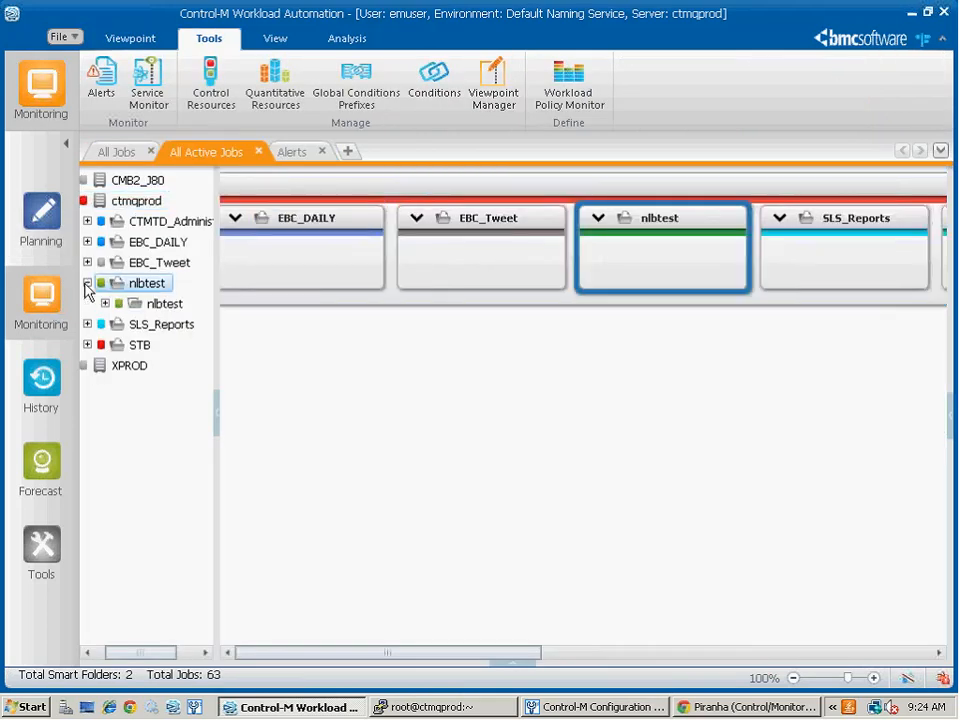
click(105, 303)
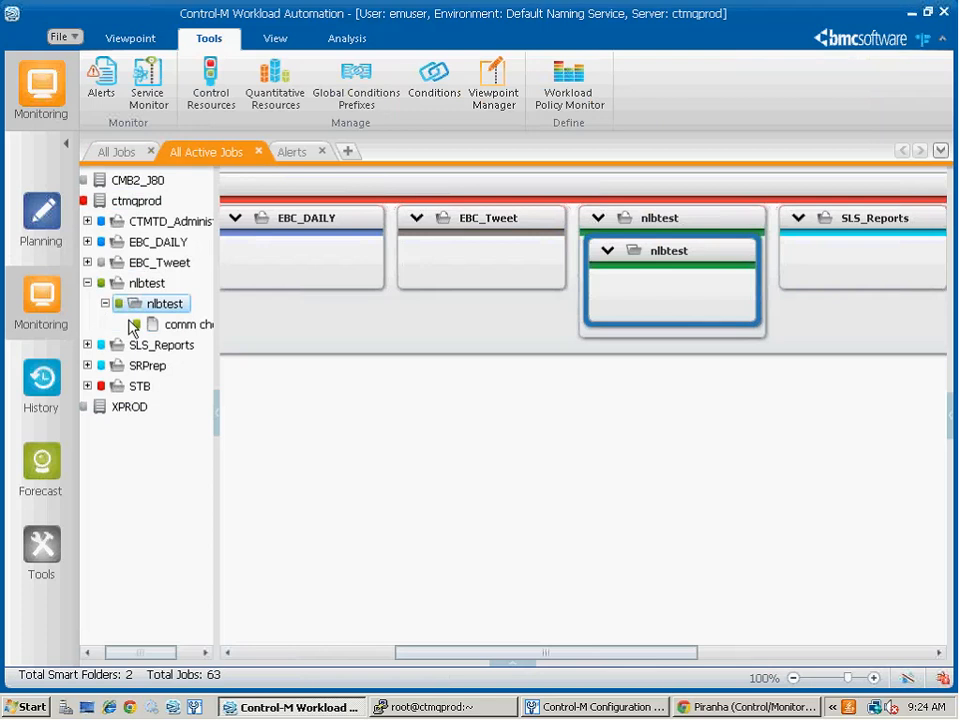
- Review the active comm check job's properties, checking its host group and the host it ran on, and close them
click(168, 326)
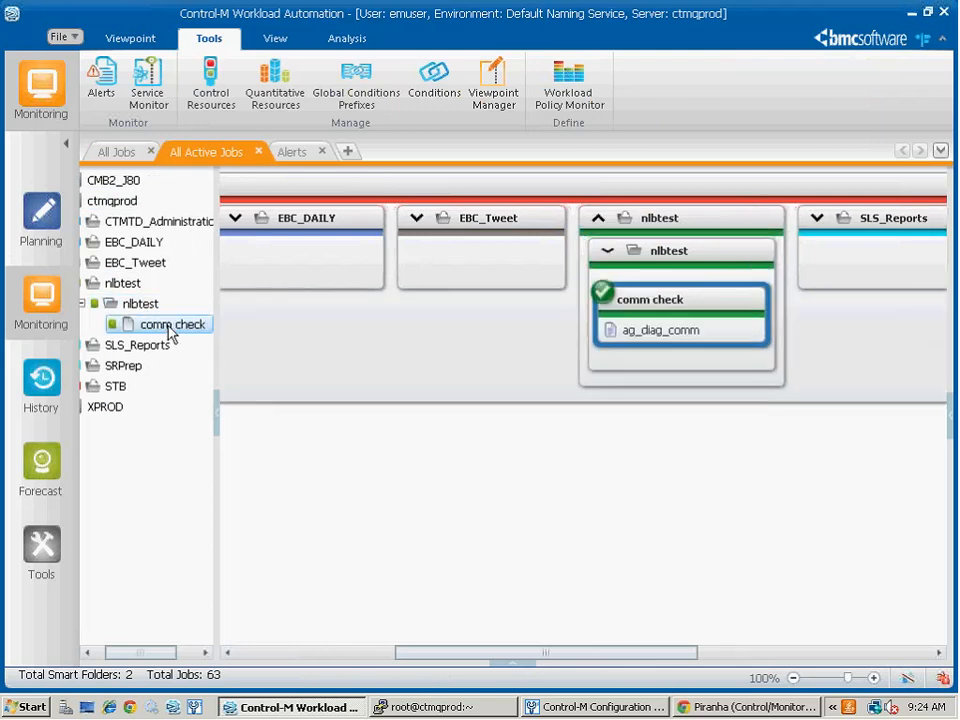
double_click(634, 305)
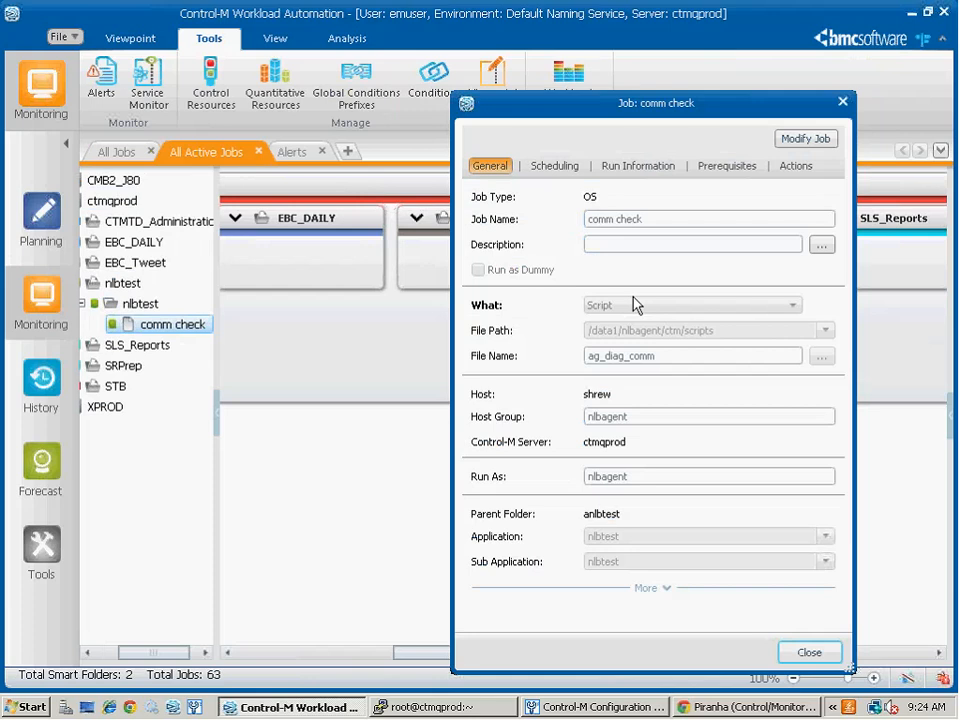
double_click(640, 414)
double_click(592, 396)
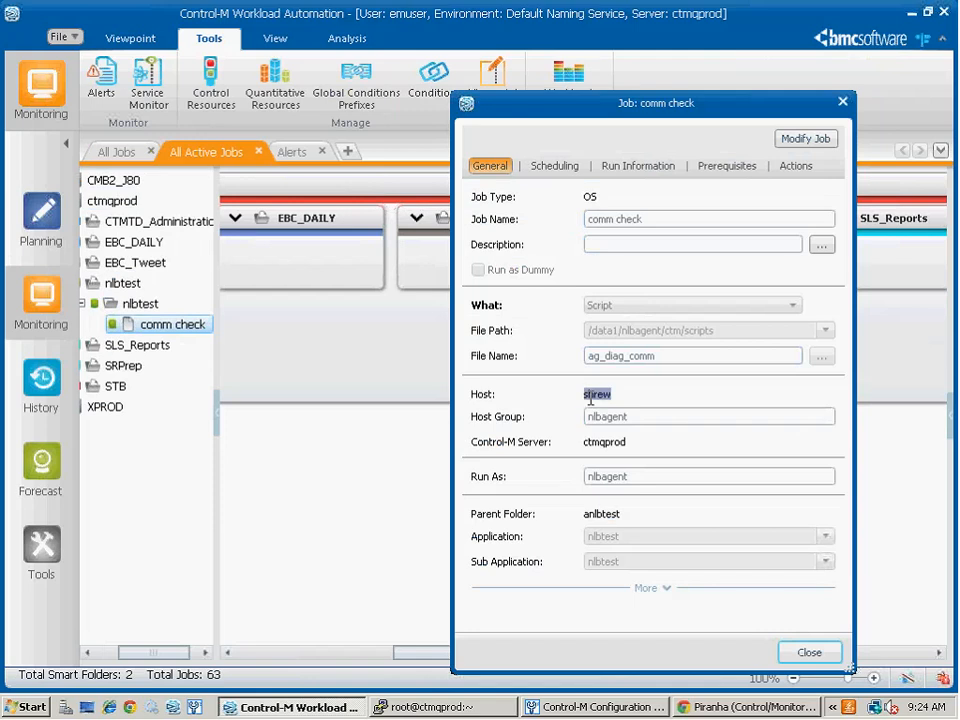
click(809, 651)
- Examine the comm check job's log for the host group it was submitted to and the host it started on, then close it
right_click(656, 328)
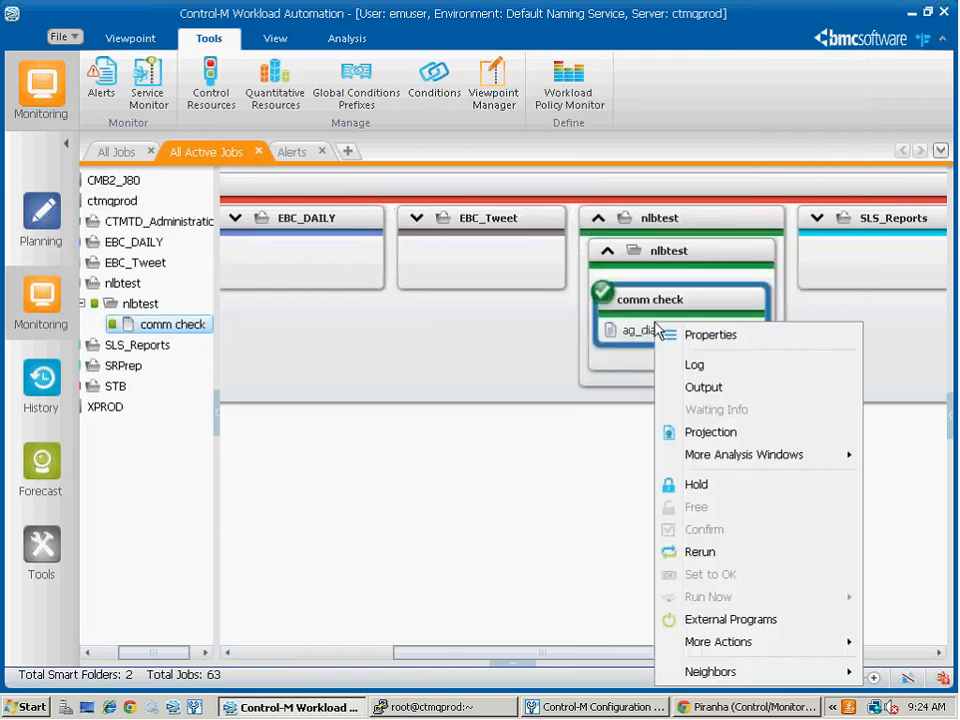
click(702, 367)
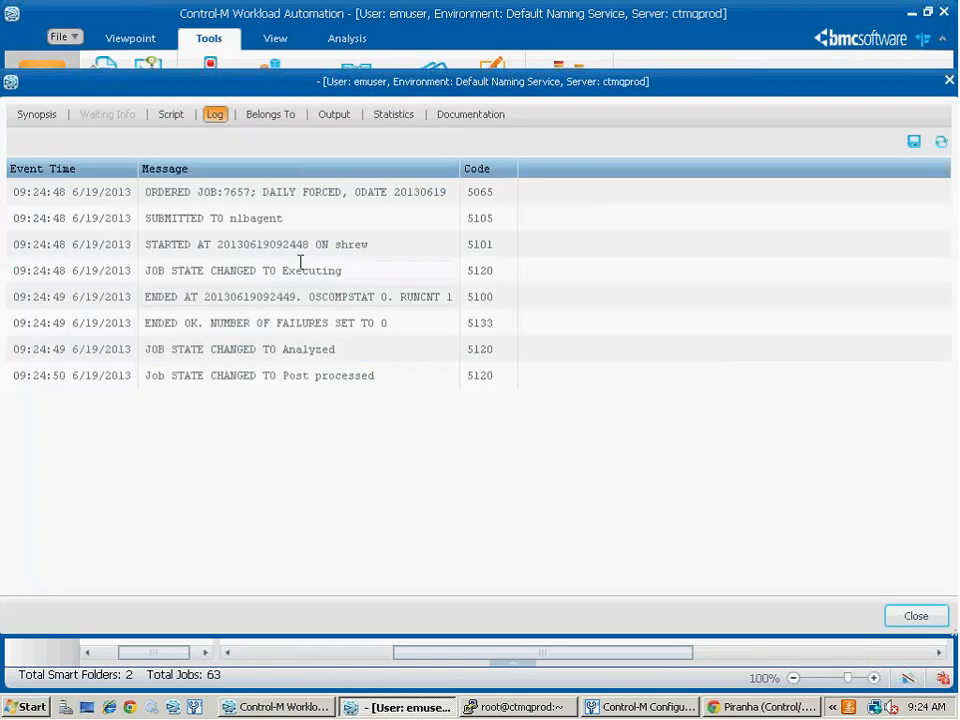
click(273, 247)
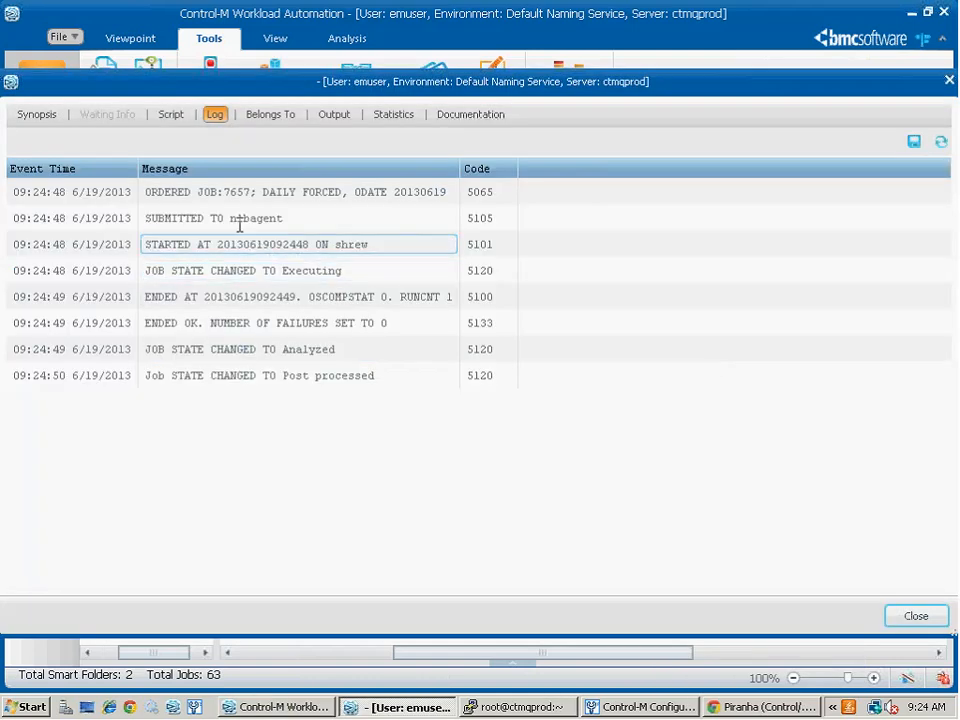
click(300, 218)
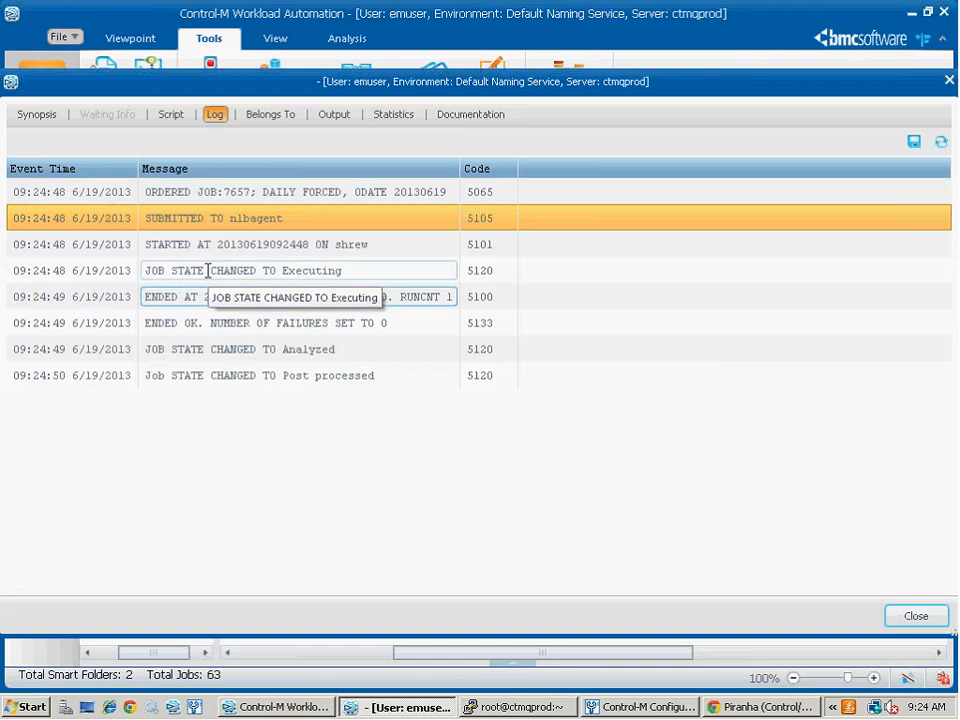
click(343, 244)
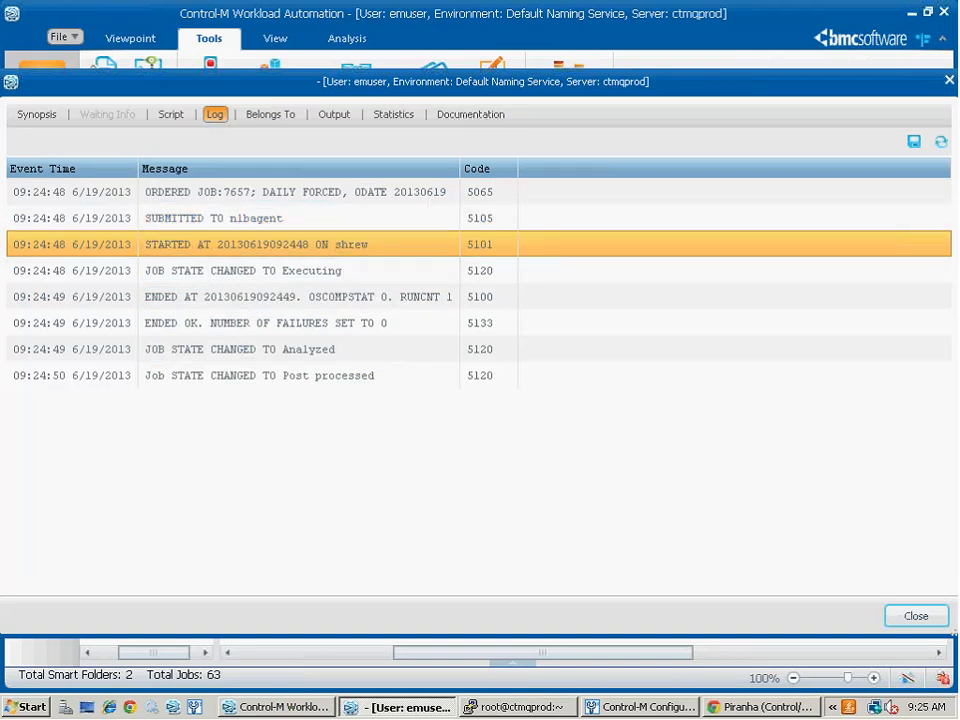
click(916, 616)
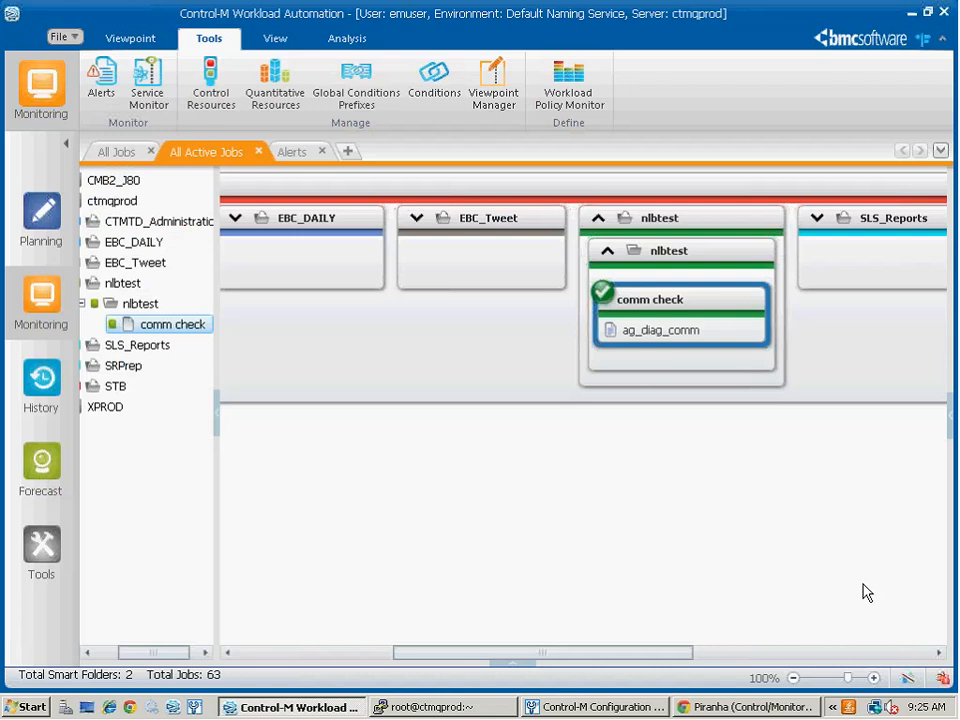
- Rerun the comm check job and check its log for where the second run was submitted and started
right_click(664, 312)
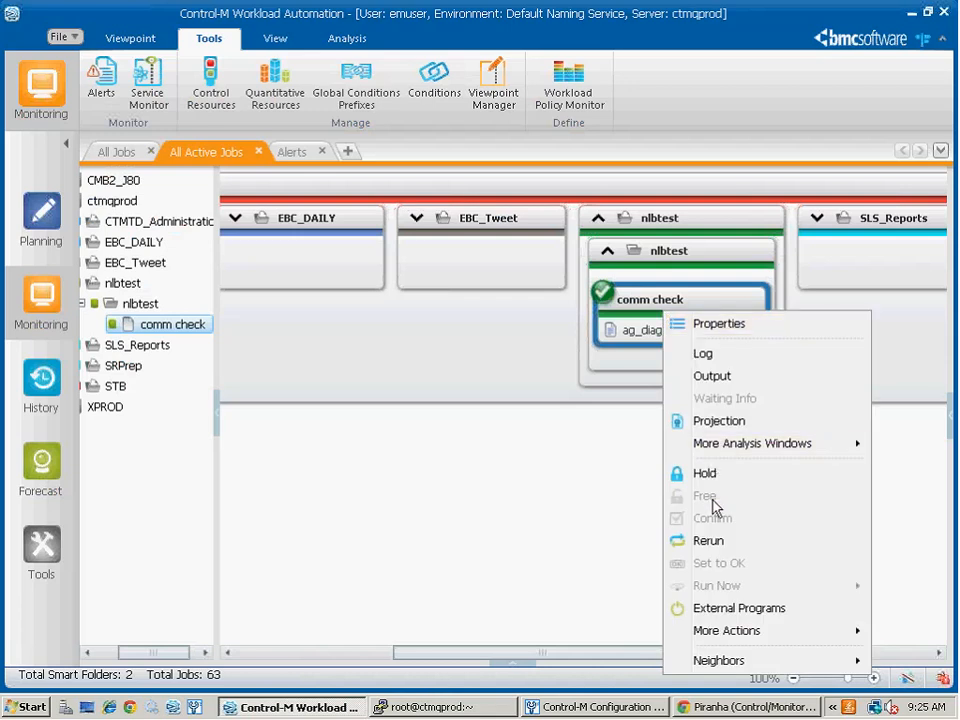
click(712, 542)
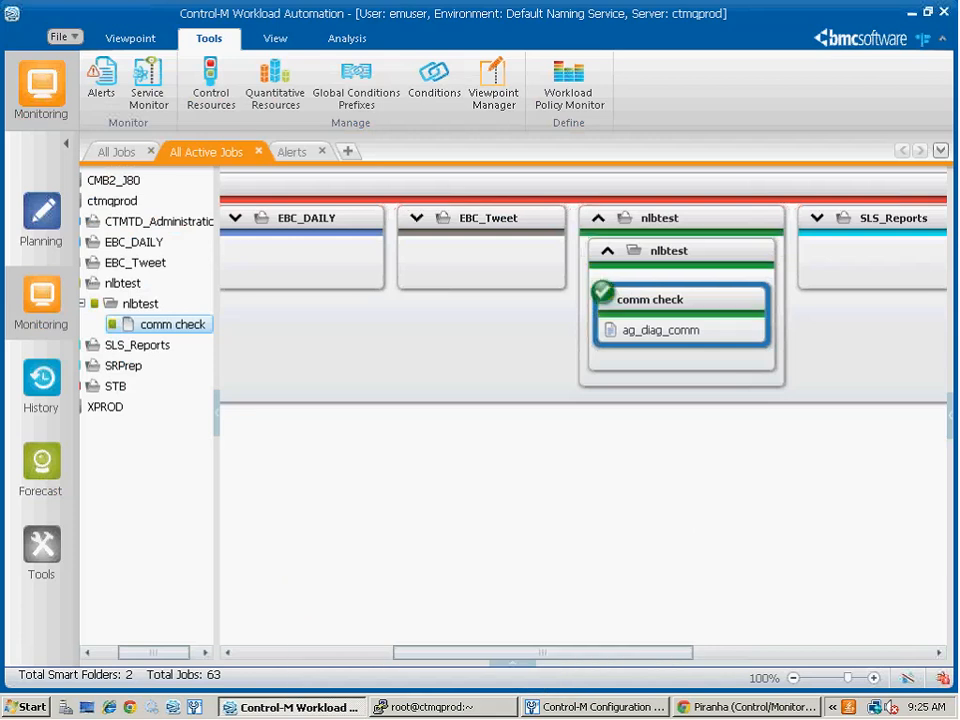
right_click(655, 333)
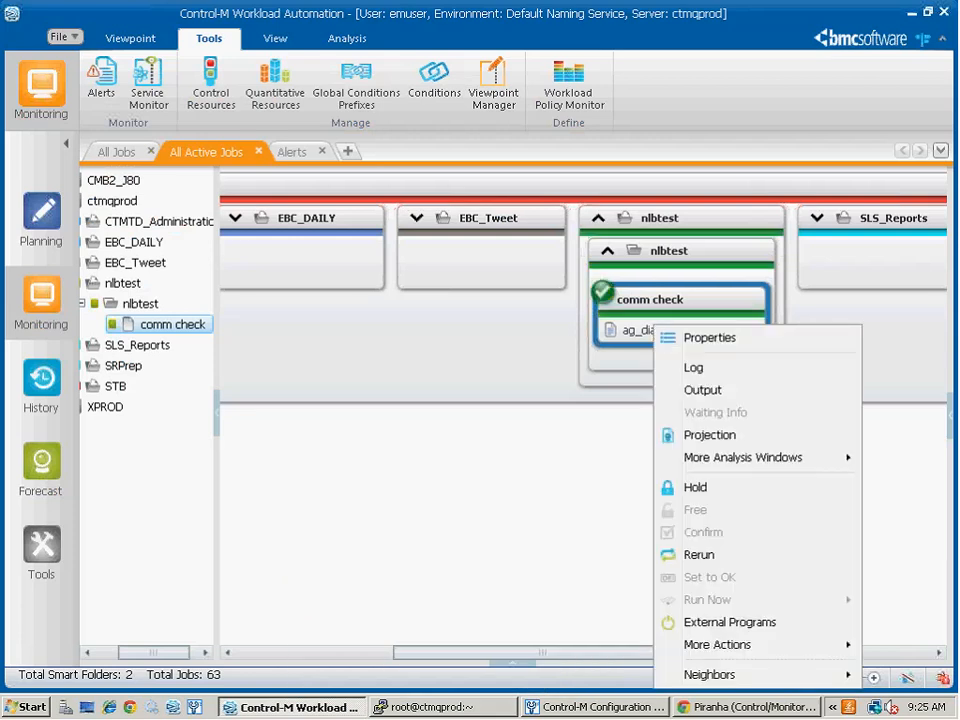
click(660, 365)
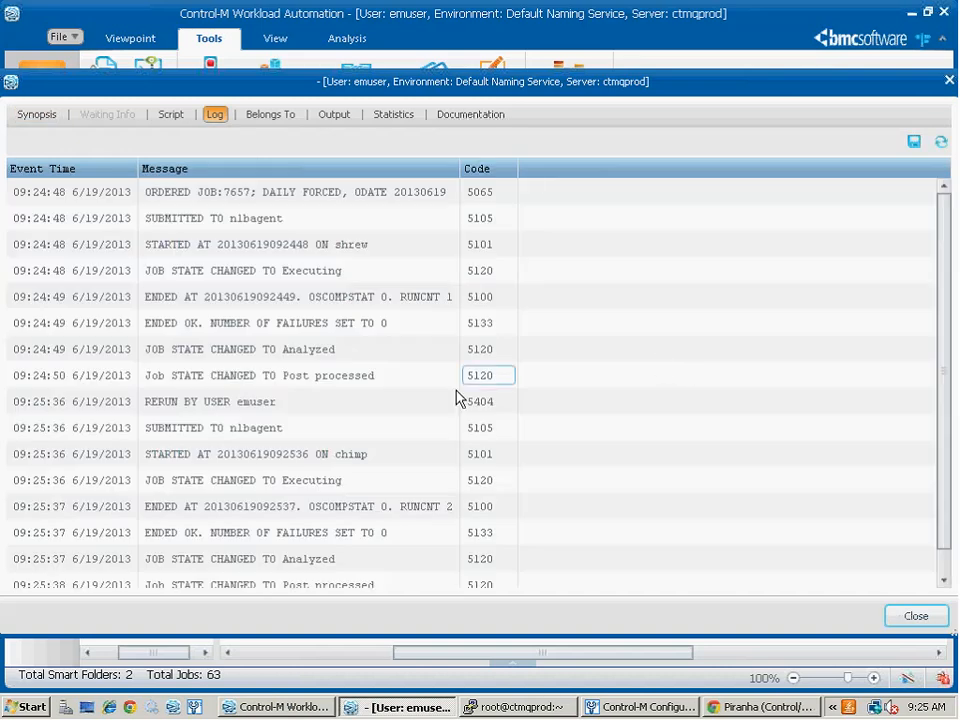
click(270, 430)
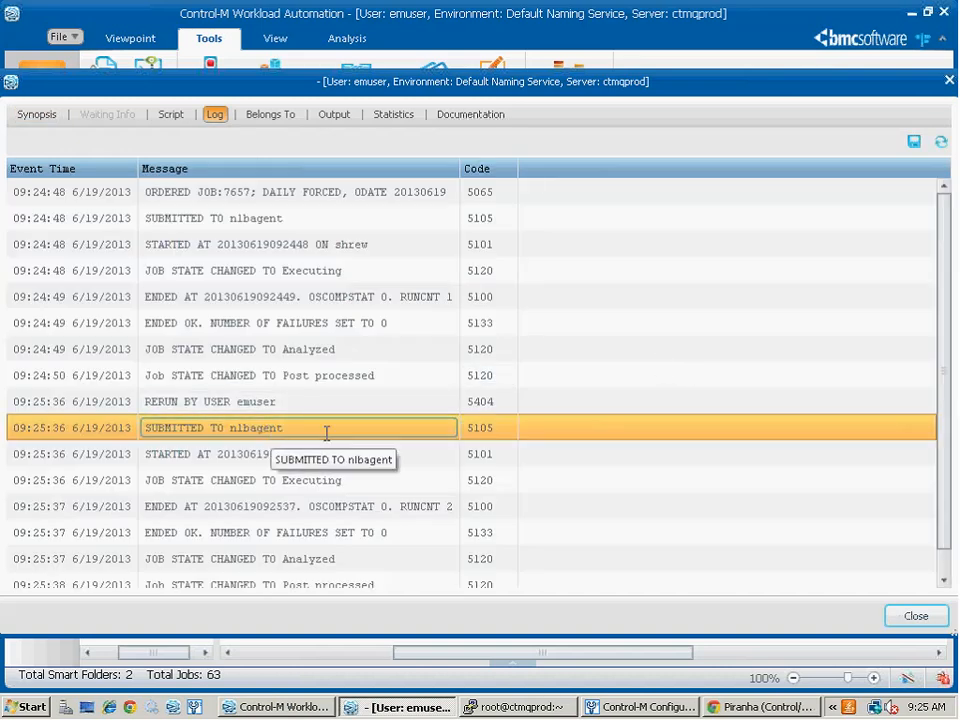
click(435, 458)
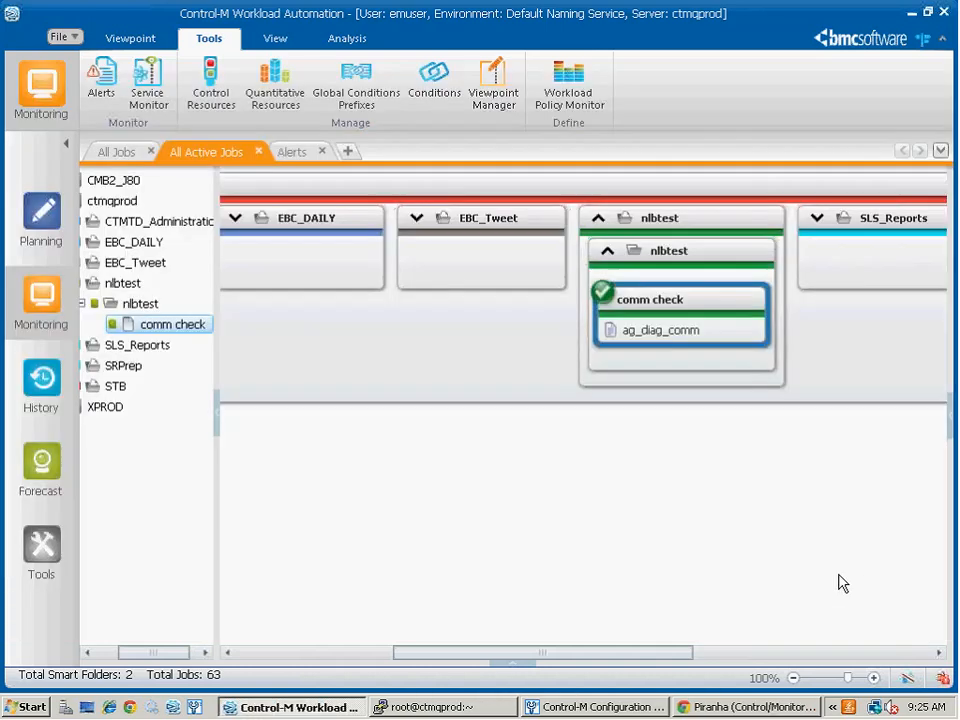
click(918, 616)
- Examine the comm check job's latest output down to the agent host name in the communication diagnostic report
right_click(664, 302)
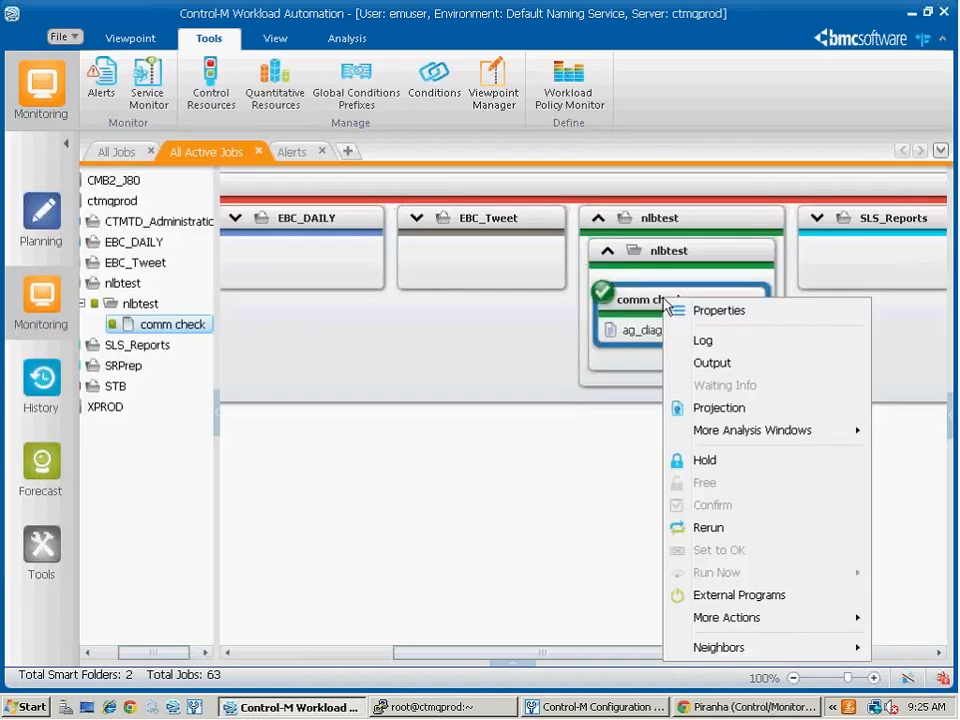
click(714, 369)
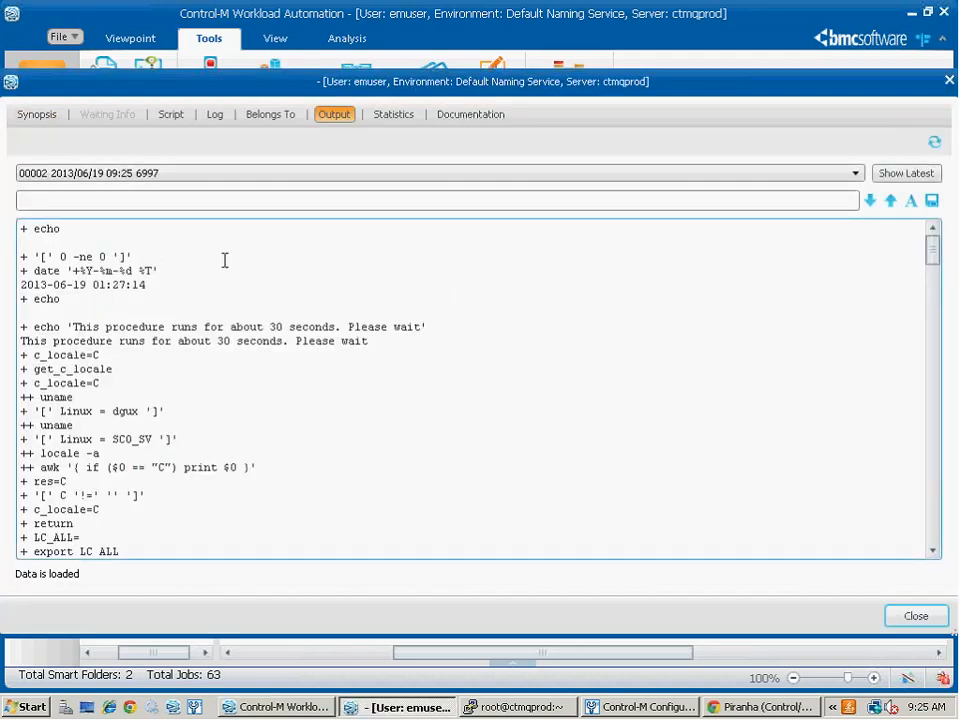
scroll(296, 298, down, 5)
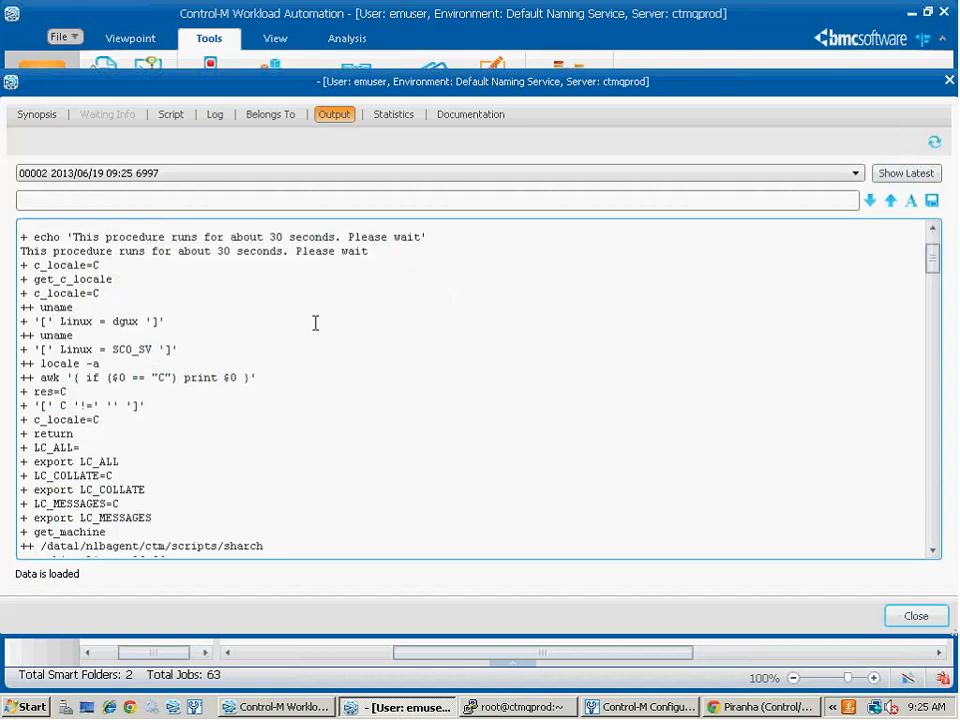
scroll(321, 327, down, 13)
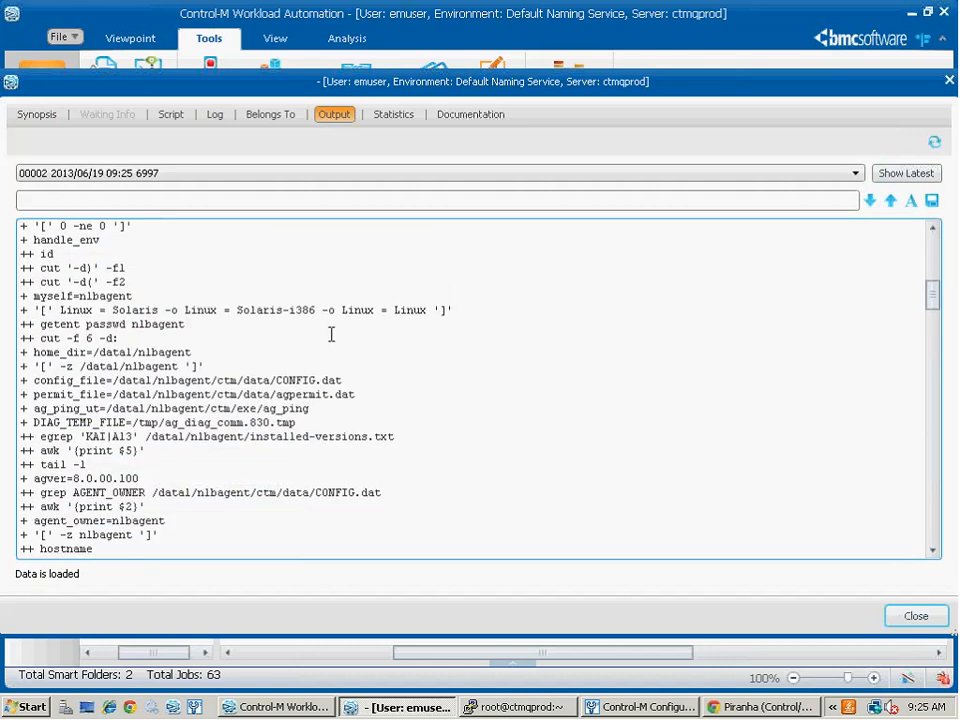
scroll(331, 334, down, 10)
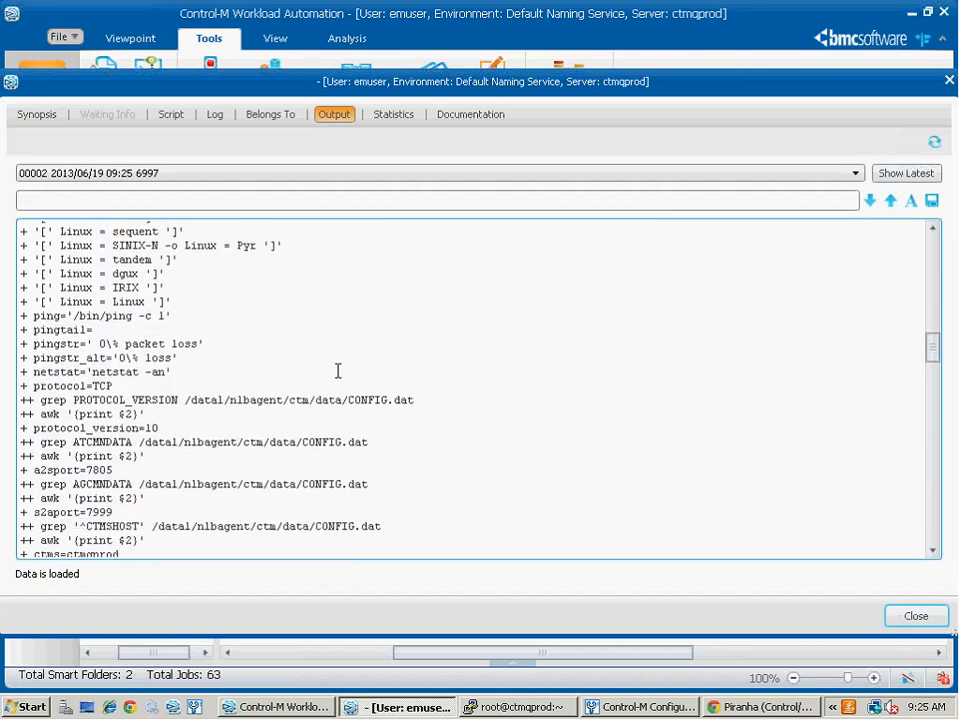
scroll(354, 378, down, 12)
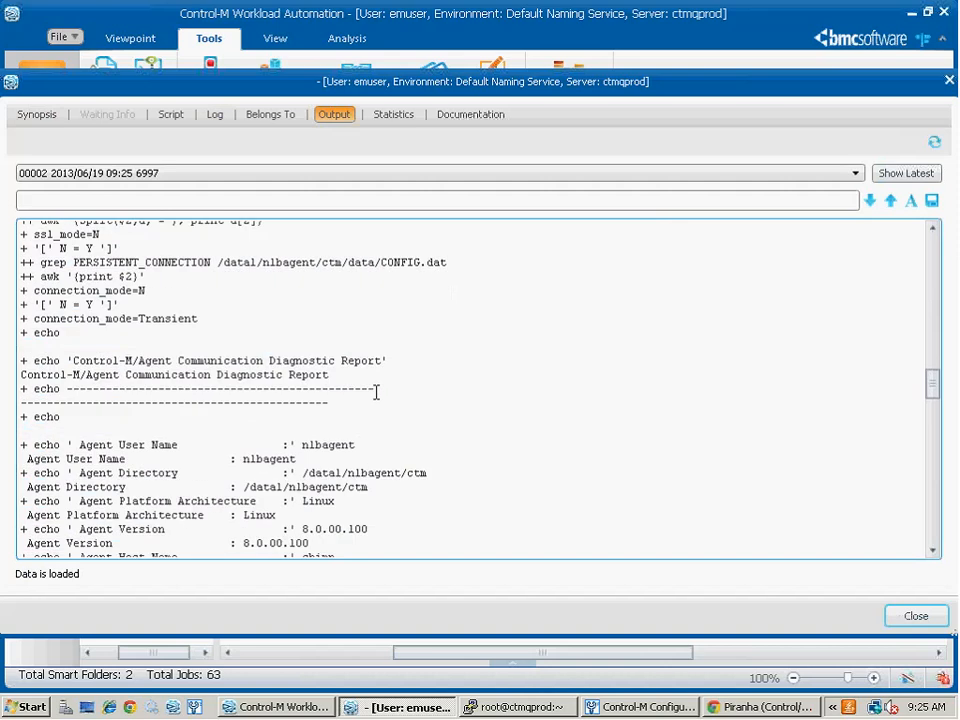
scroll(376, 393, down, 3)
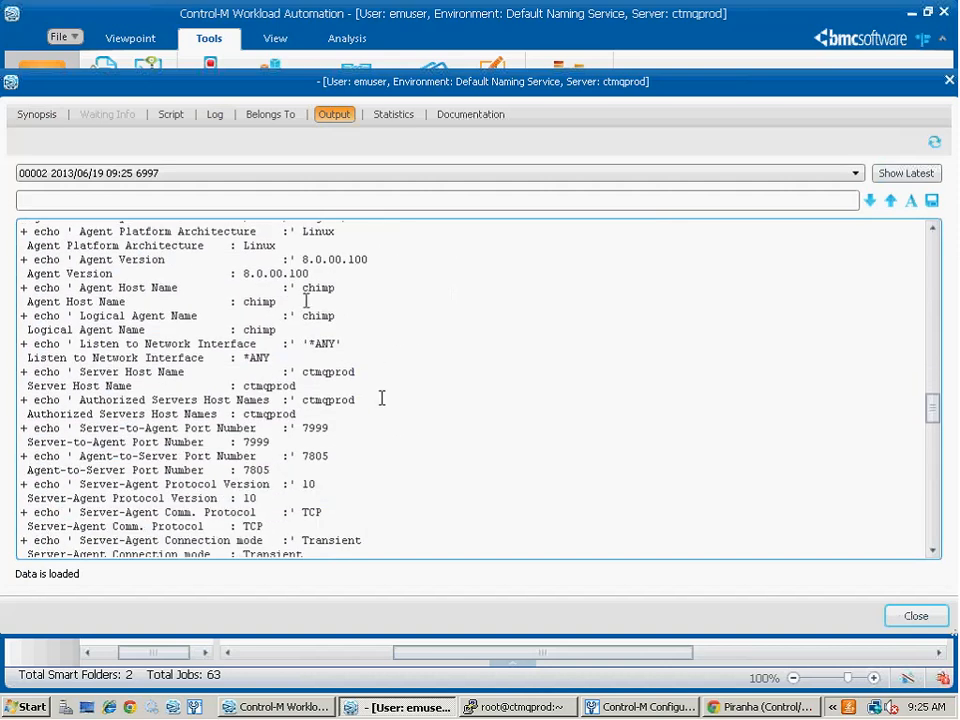
- Examine the output of the comm check job's first run, 00001, for its local host, and close the output
click(322, 176)
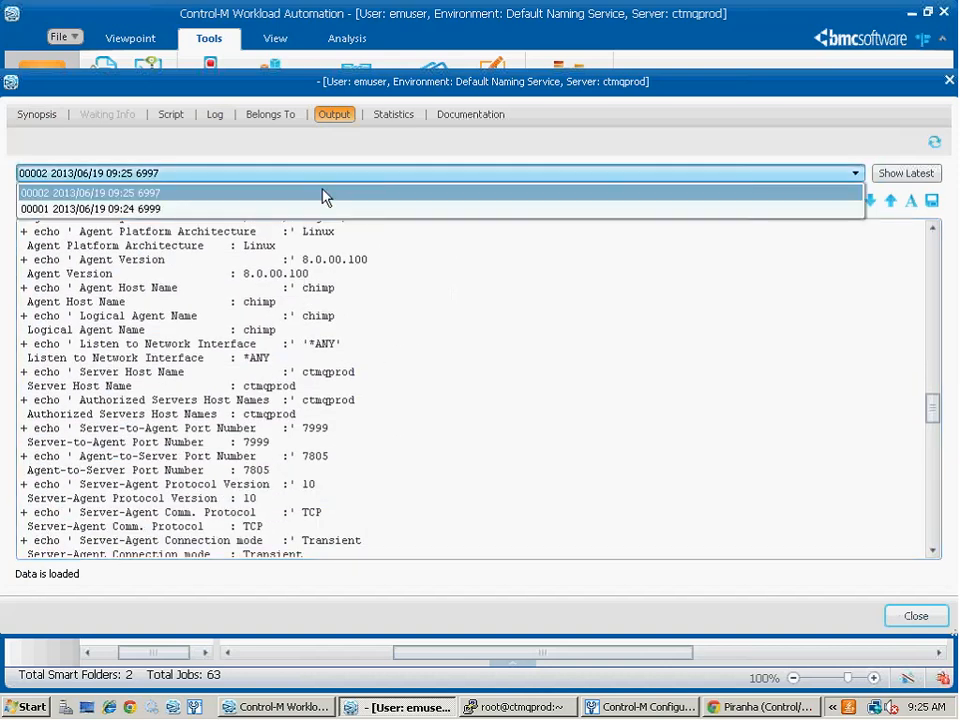
click(319, 209)
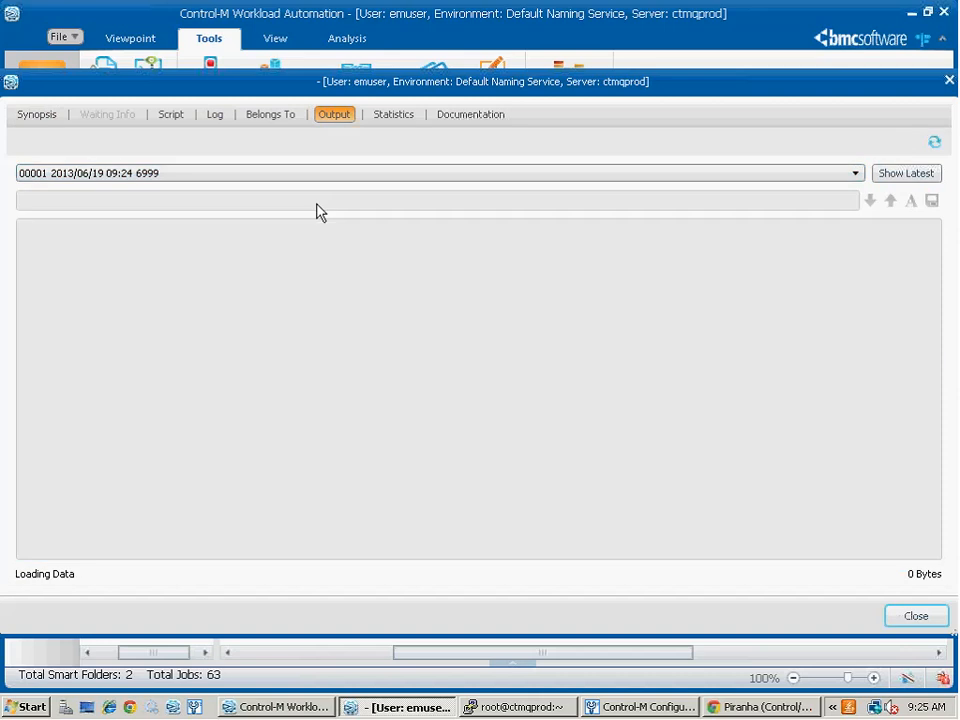
scroll(410, 277, down, 10)
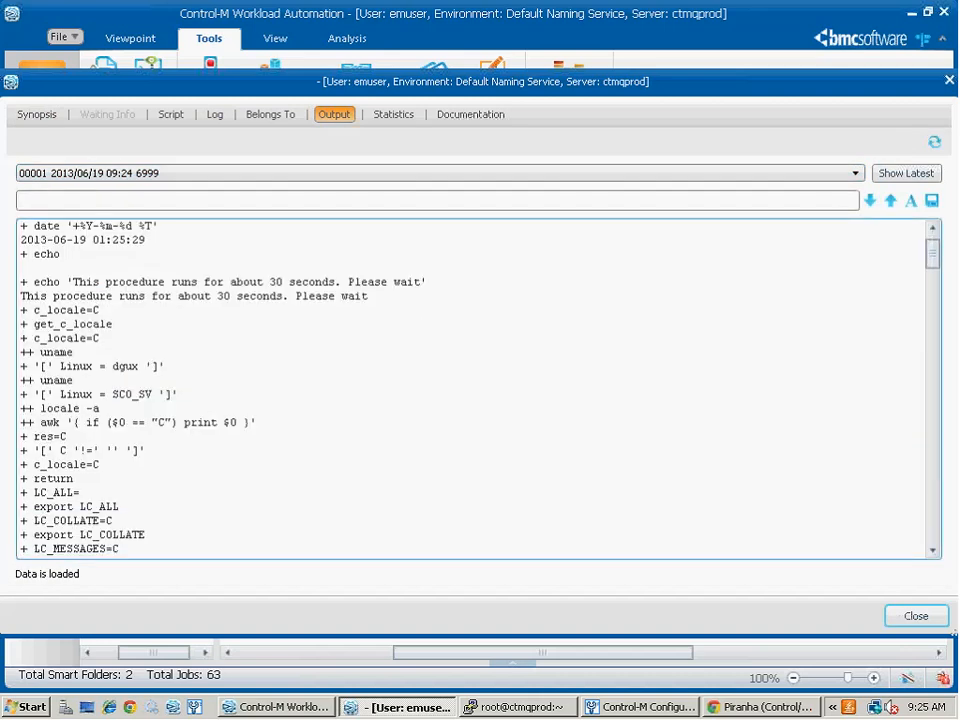
scroll(421, 298, down, 5)
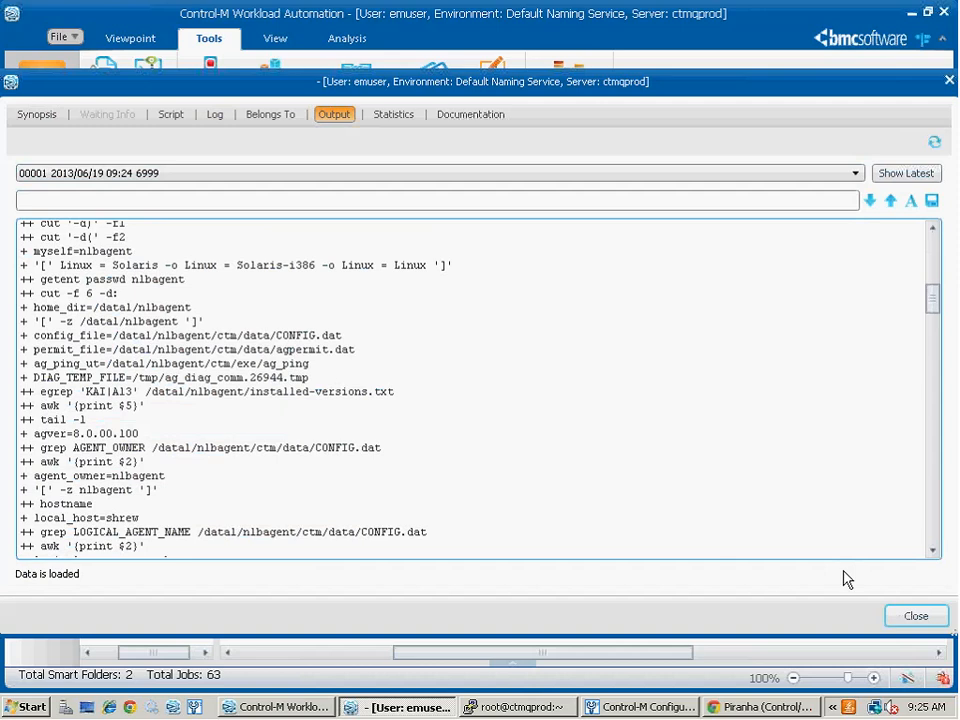
click(903, 624)
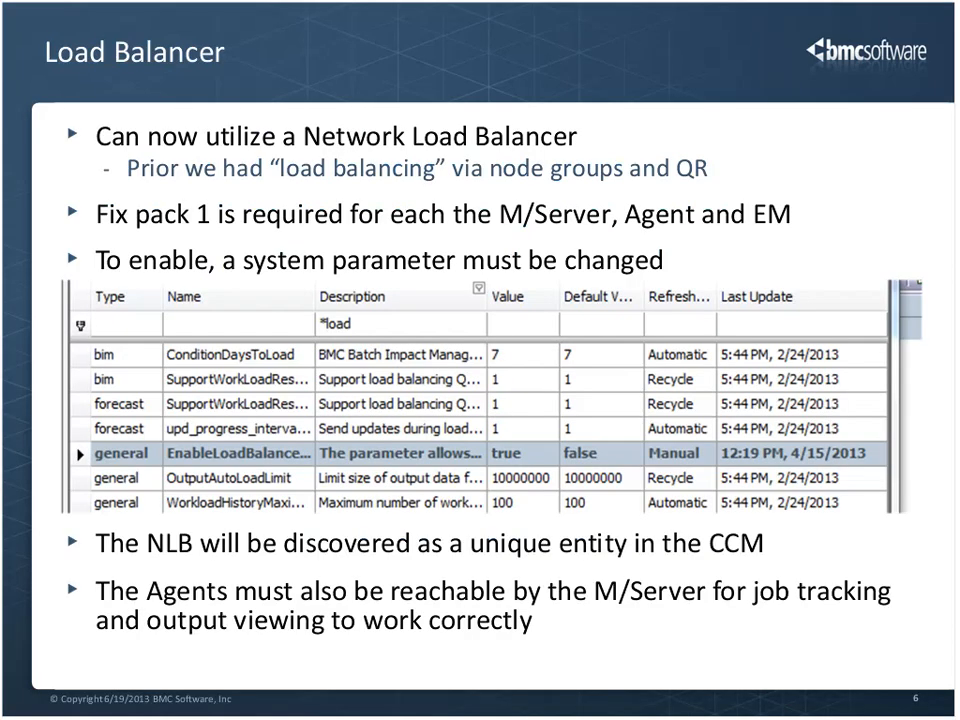
key(Right)
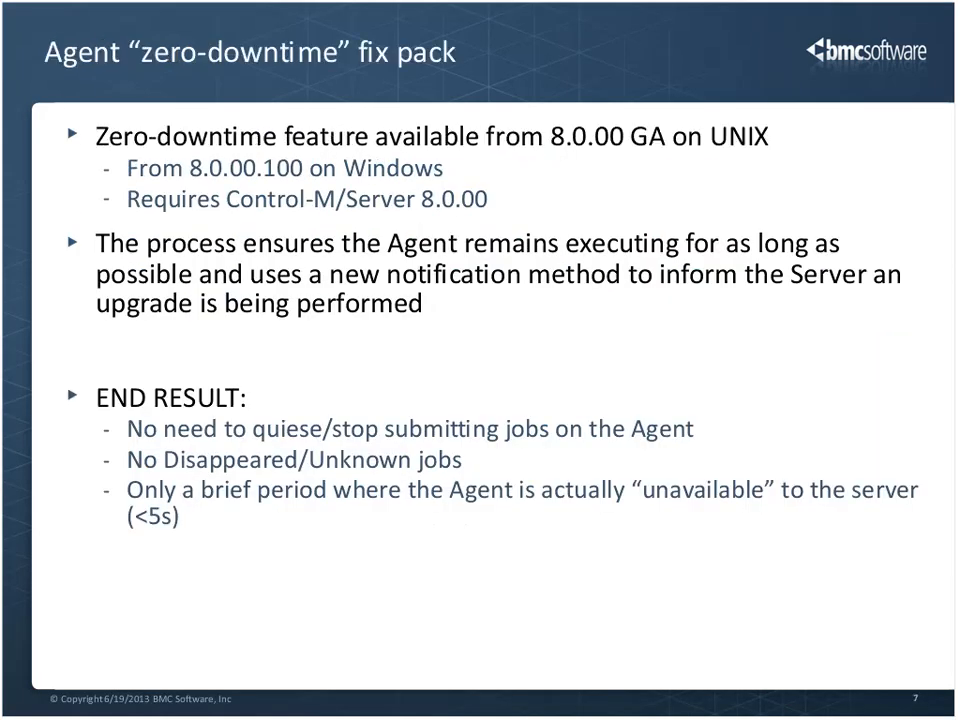
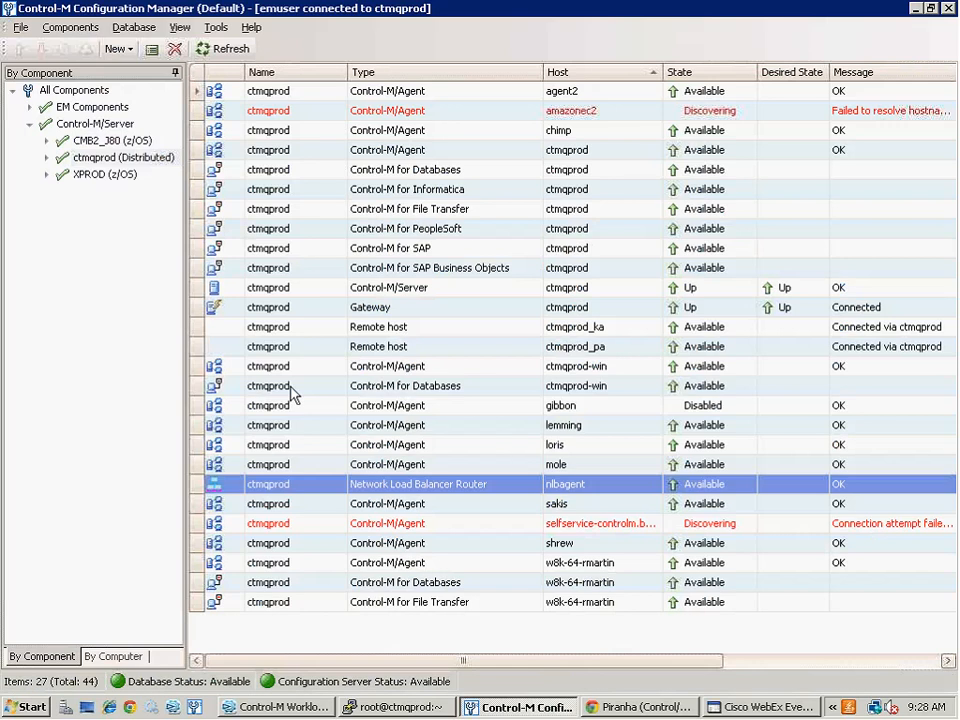
- Switch to Control-M Workload Automation and close Workspace1 in the planning domain
click(285, 707)
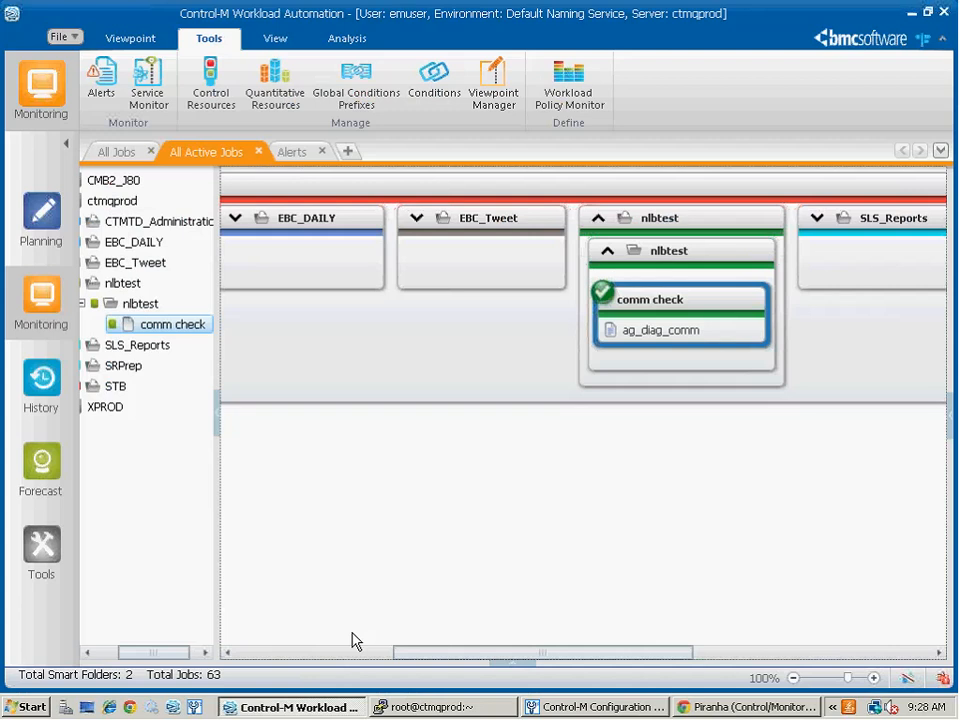
click(44, 232)
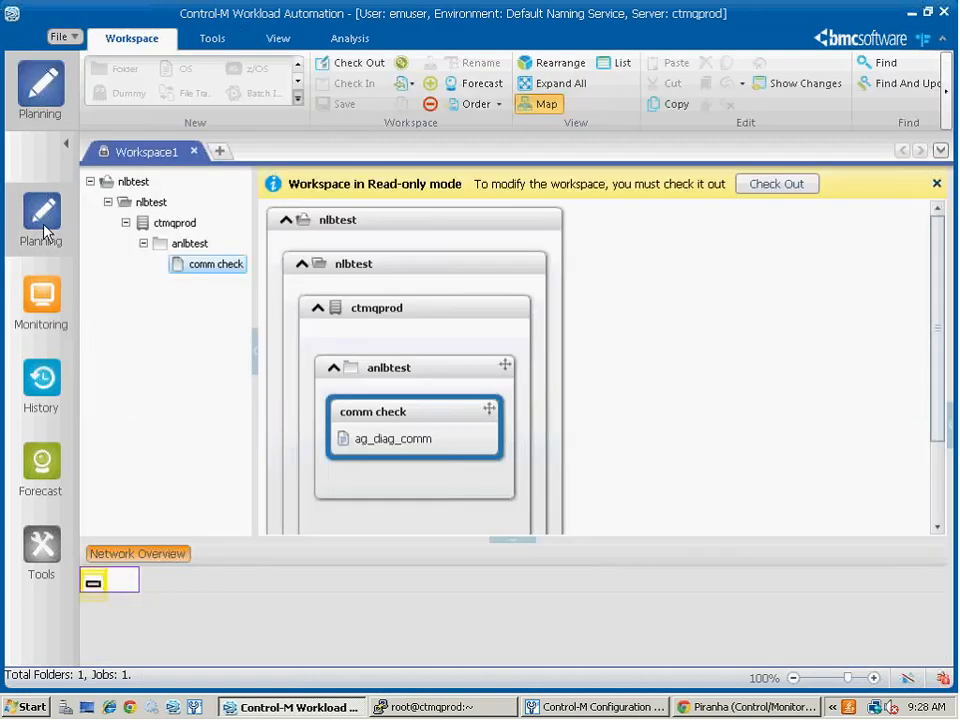
click(194, 151)
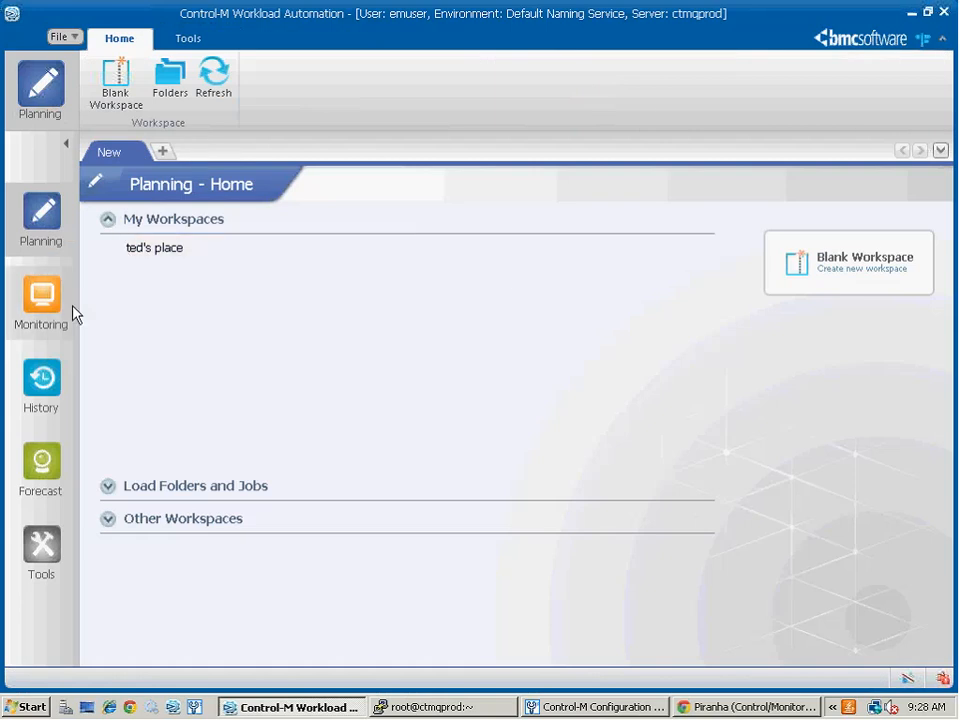
- Load the maintenance folder of the ctmqprod server into a planning workspace and bring its install and uninstall fix pack jobs into view
click(145, 488)
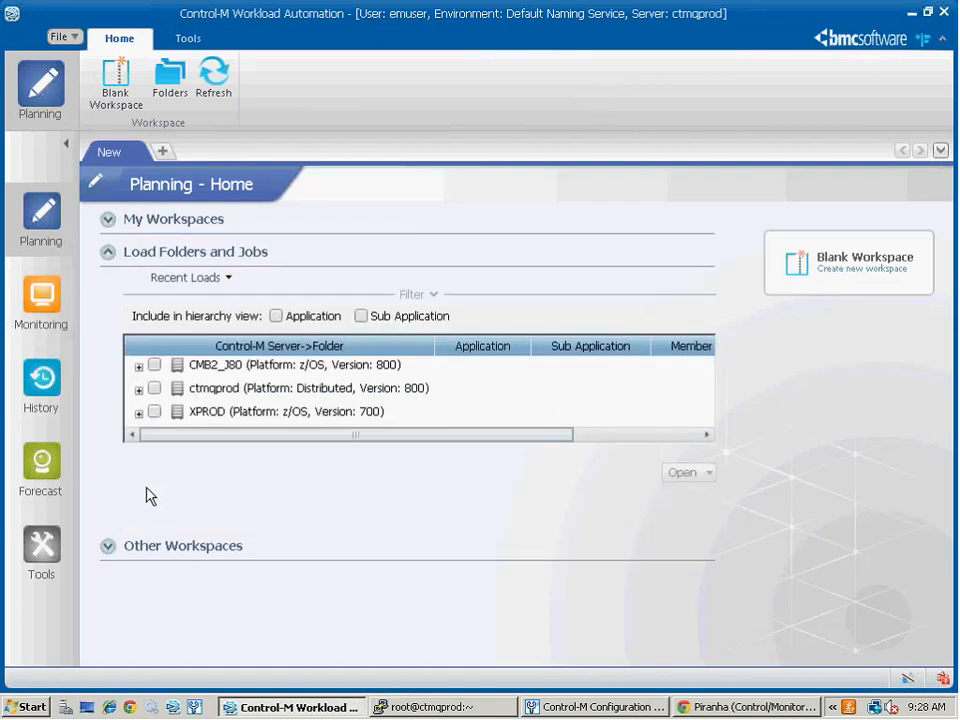
click(139, 392)
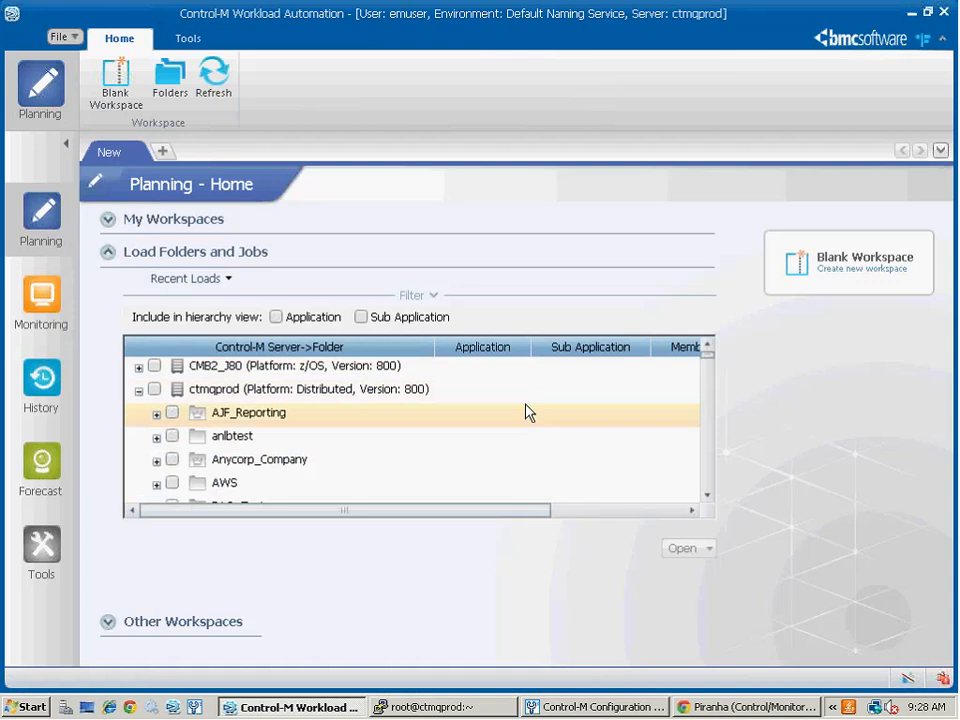
click(708, 494)
click(711, 493)
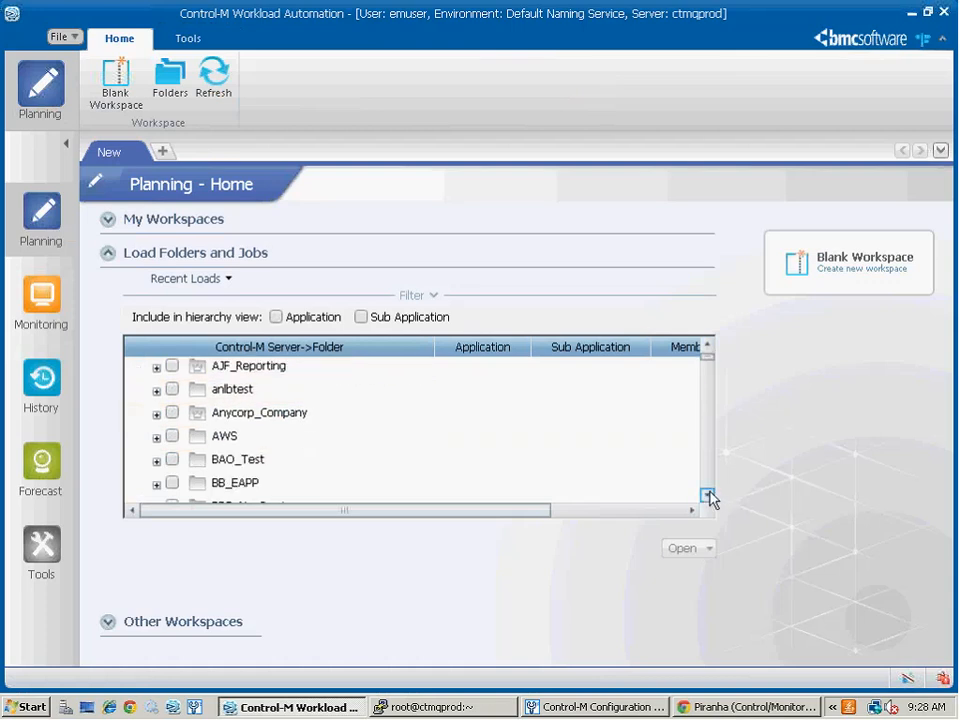
click(710, 493)
click(709, 461)
click(709, 467)
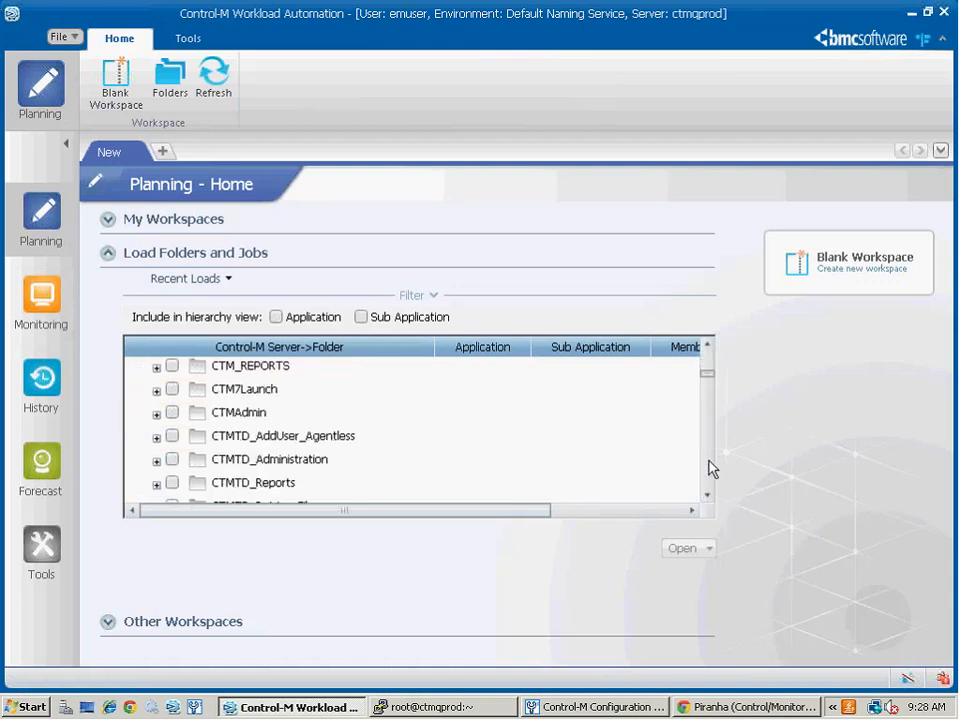
click(709, 467)
click(708, 467)
click(709, 467)
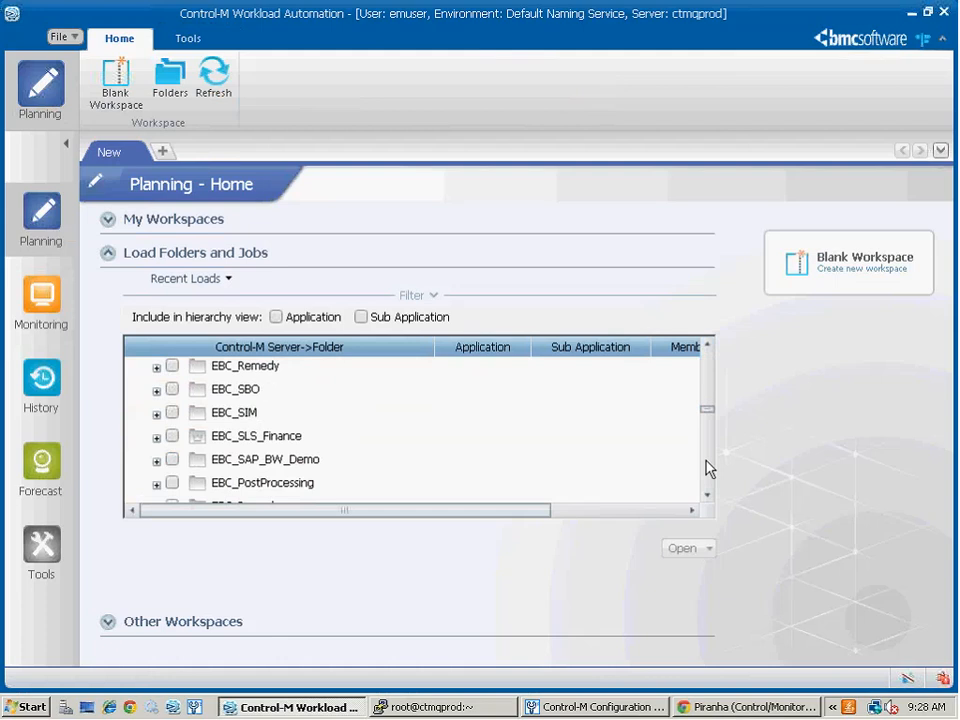
click(709, 467)
click(709, 467)
click(709, 467)
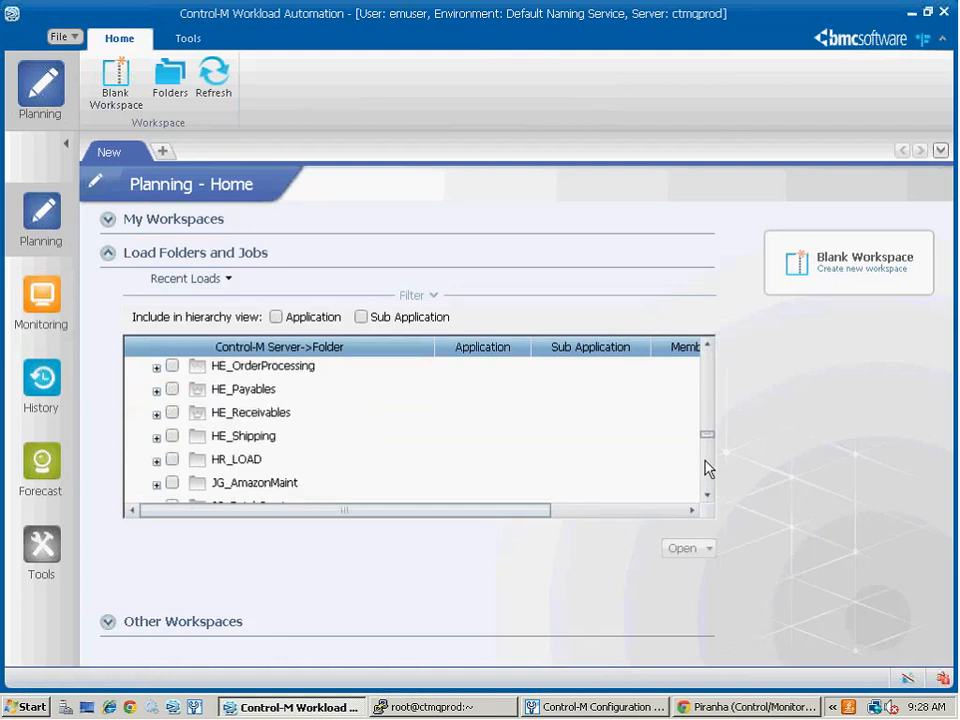
click(709, 467)
click(709, 467)
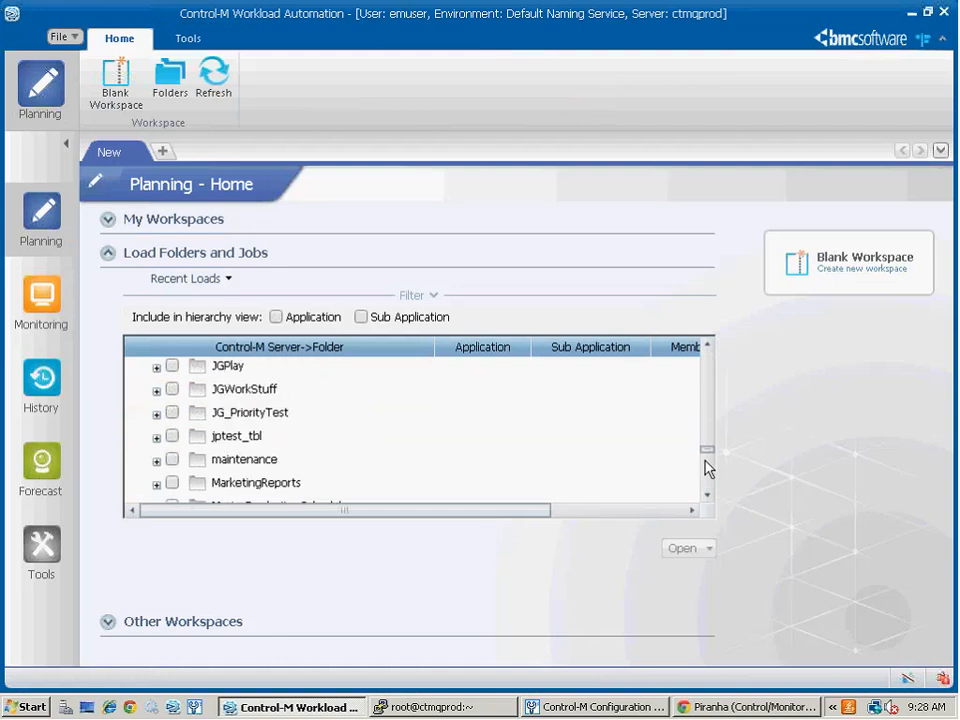
click(172, 460)
click(172, 460)
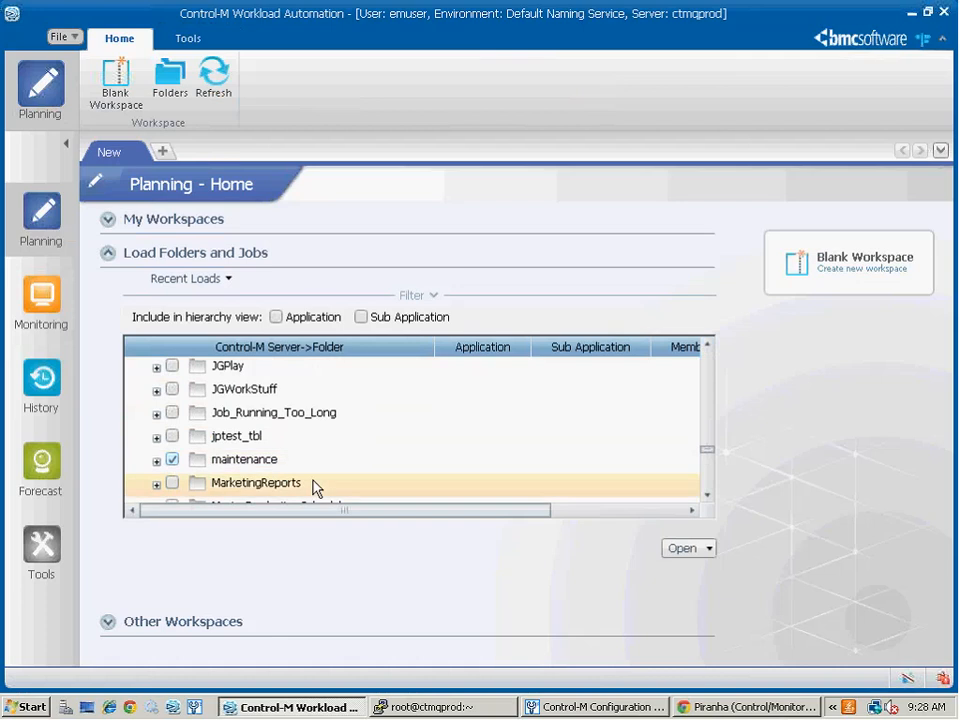
click(704, 548)
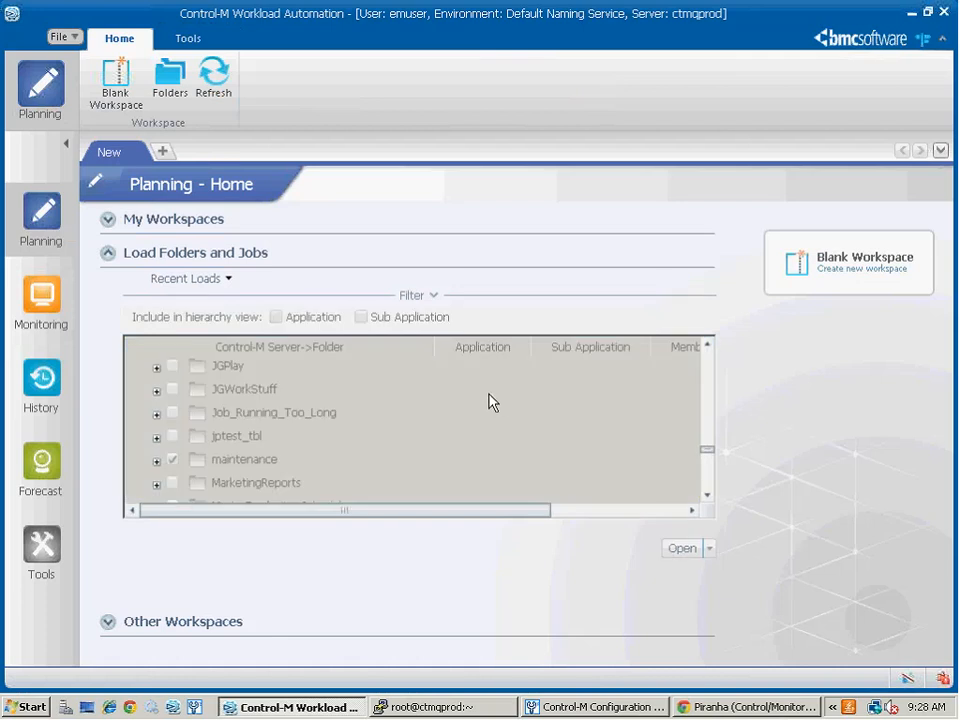
scroll(430, 385, down, 1)
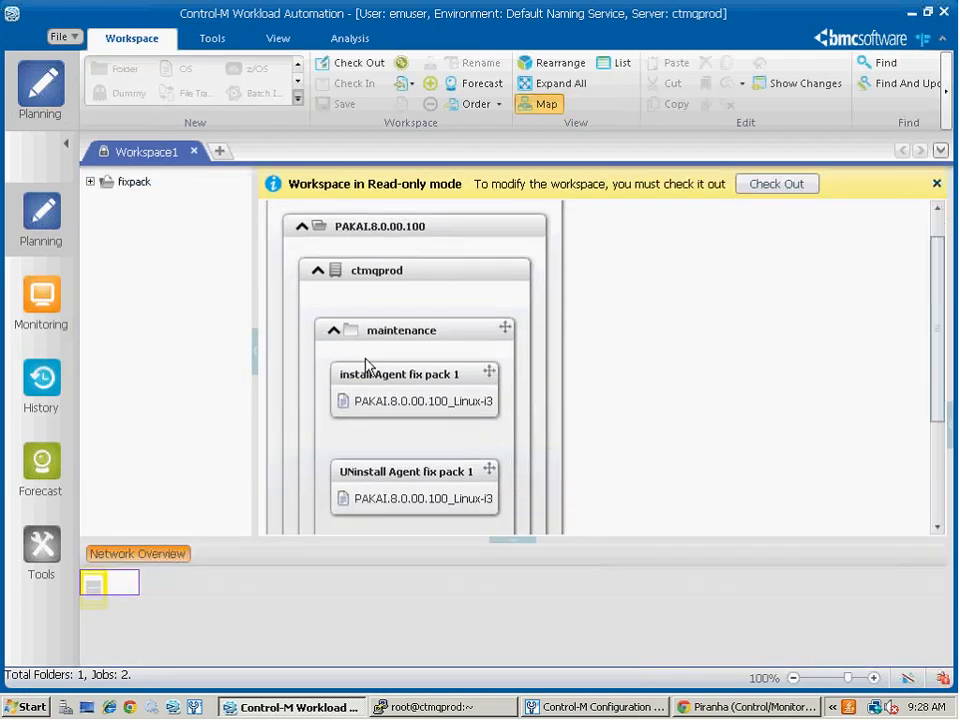
scroll(435, 405, down, 2)
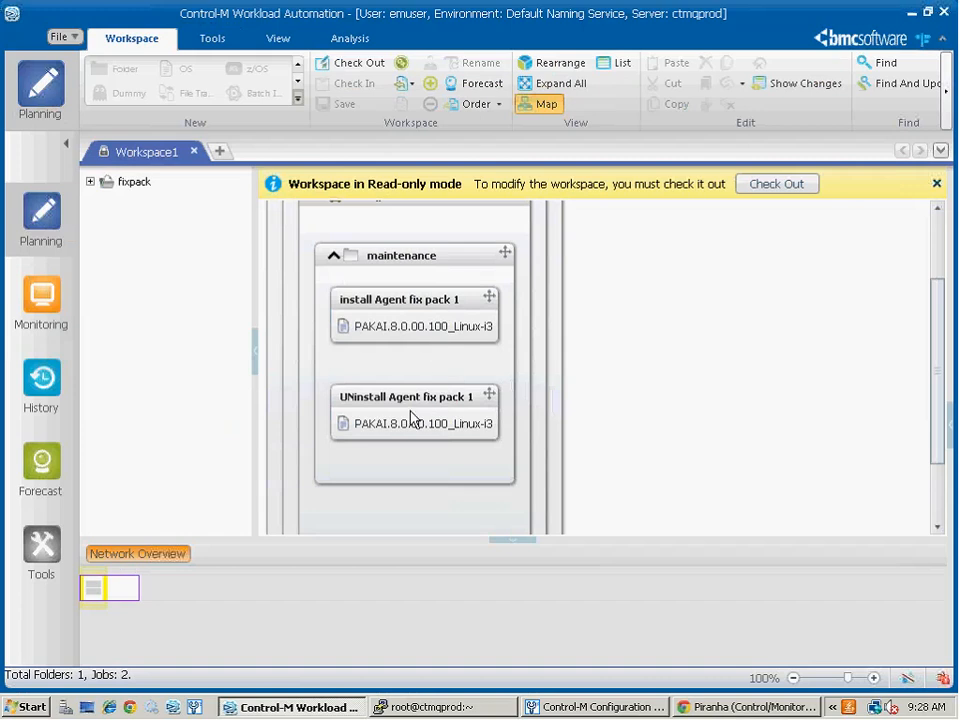
- Switch to the ctmqprod terminal session, check the current user with id, and list the contents of installed-versions.txt
click(455, 706)
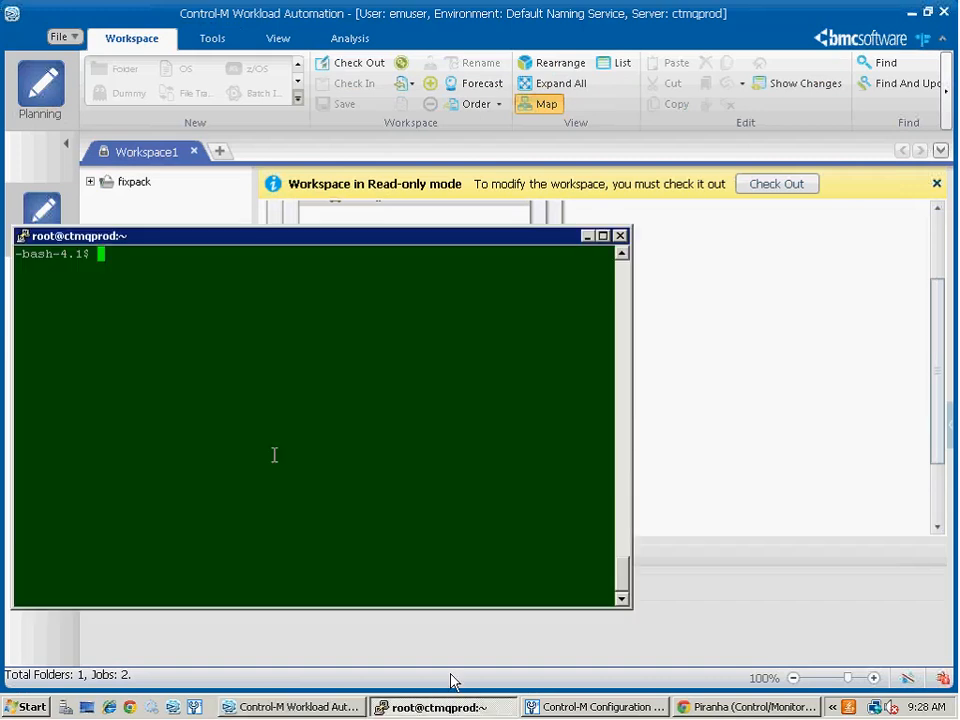
text(id)
key(Return)
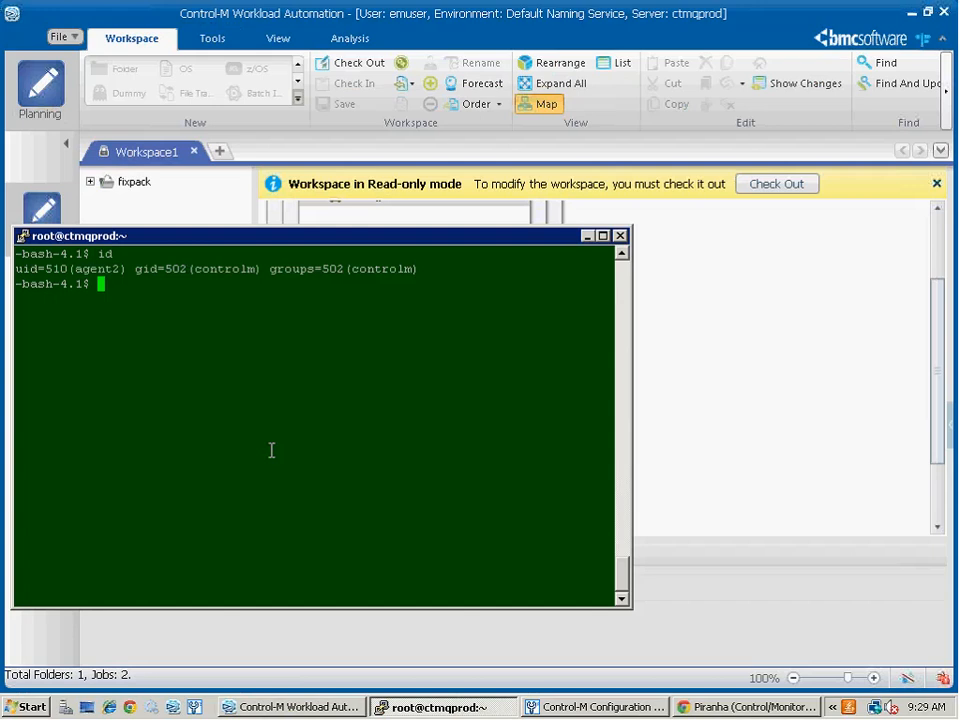
text(cat ins)
key(Tab)
key(Return)
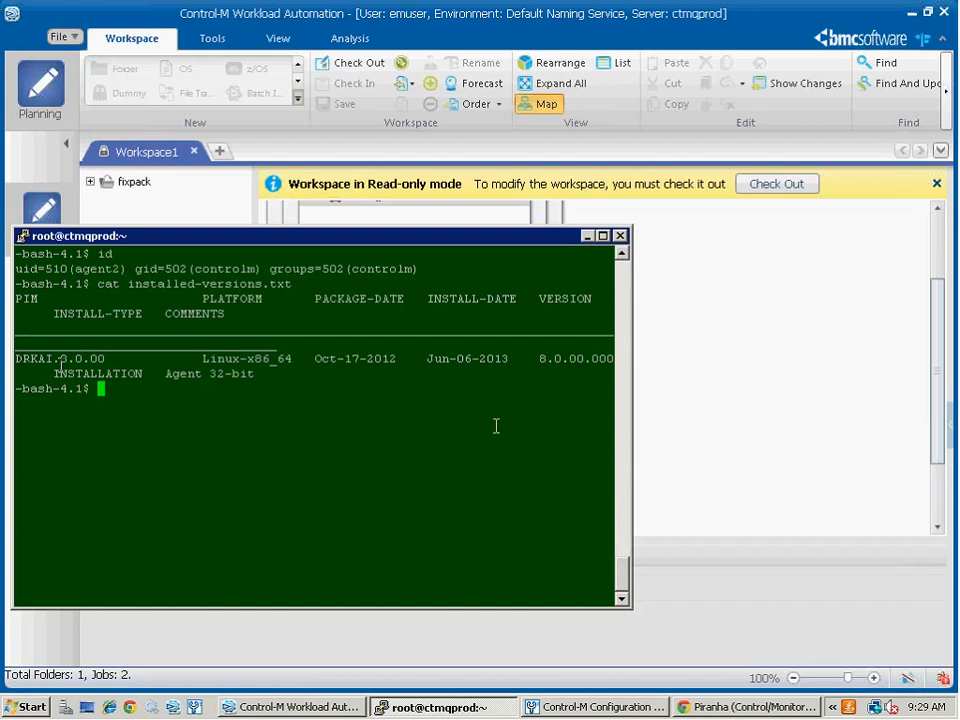
- Back in Control-M Workload Automation, examine the install Agent fix pack 1 job's command through its trailing -f -s options, and close its properties
click(831, 452)
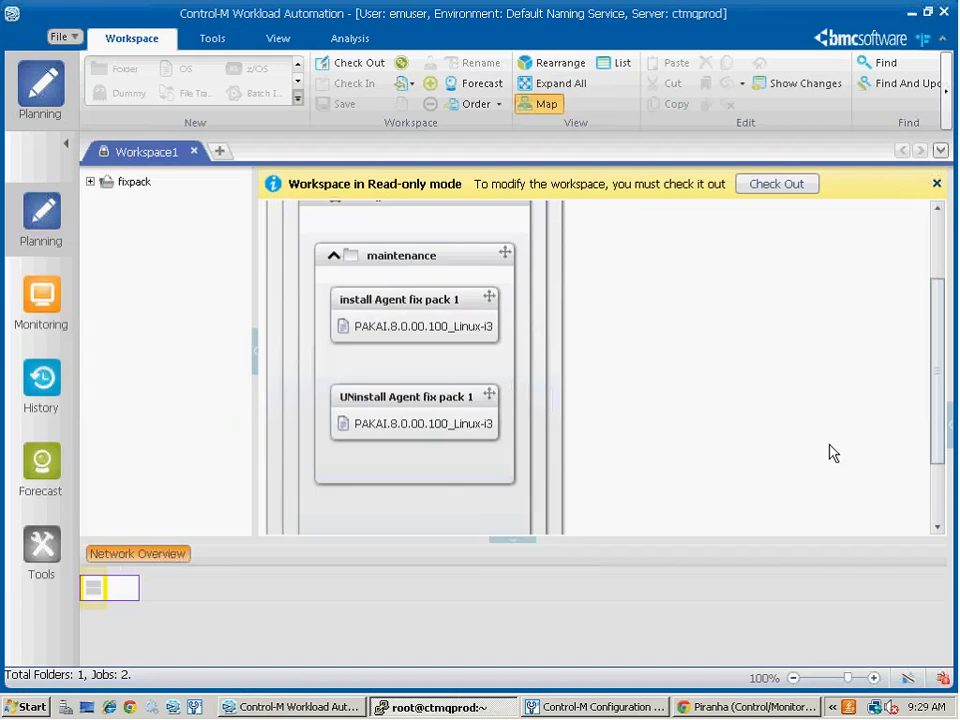
double_click(393, 316)
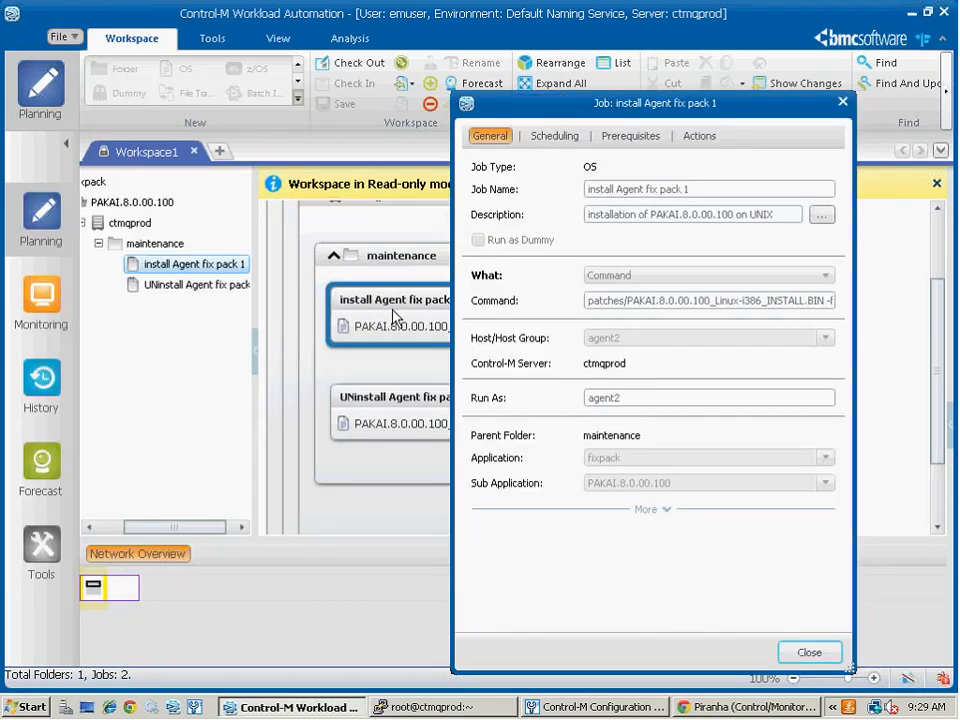
triple_click(682, 295)
click(607, 300)
triple_click(662, 301)
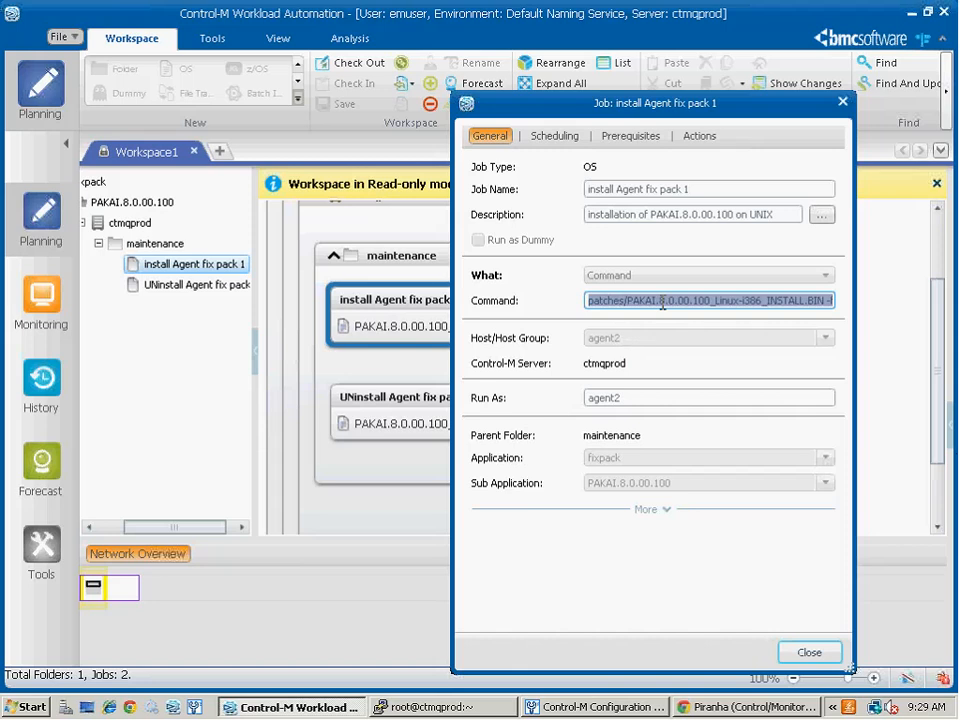
click(662, 301)
drag(662, 301, 842, 308)
click(816, 301)
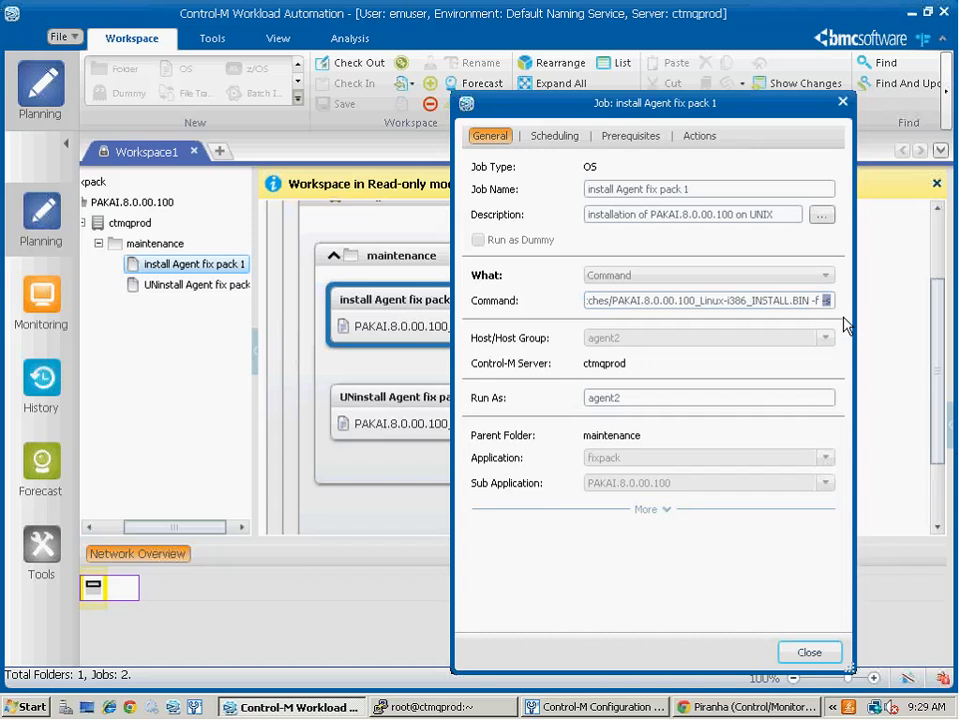
click(818, 302)
click(809, 653)
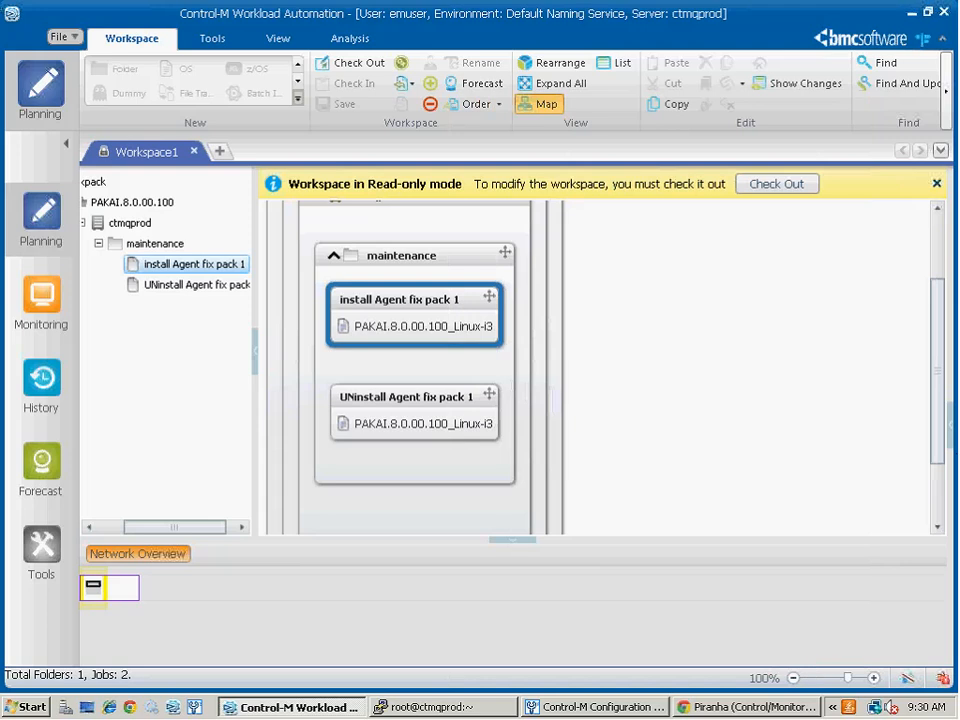
- Order the install Agent fix pack 1 job with scheduling criteria ignored
right_click(419, 301)
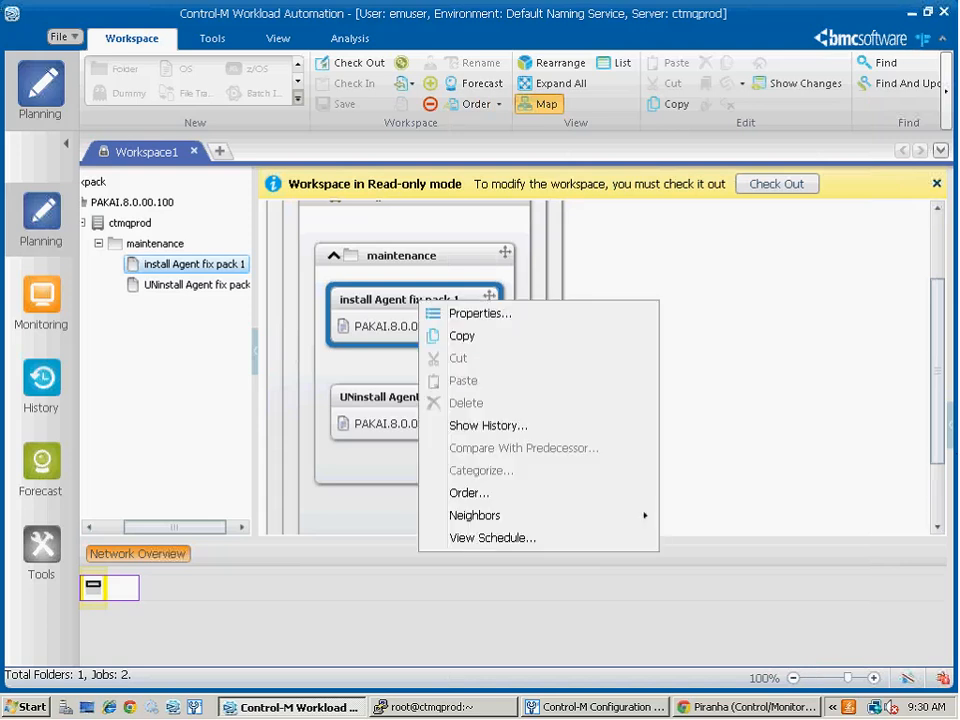
click(513, 492)
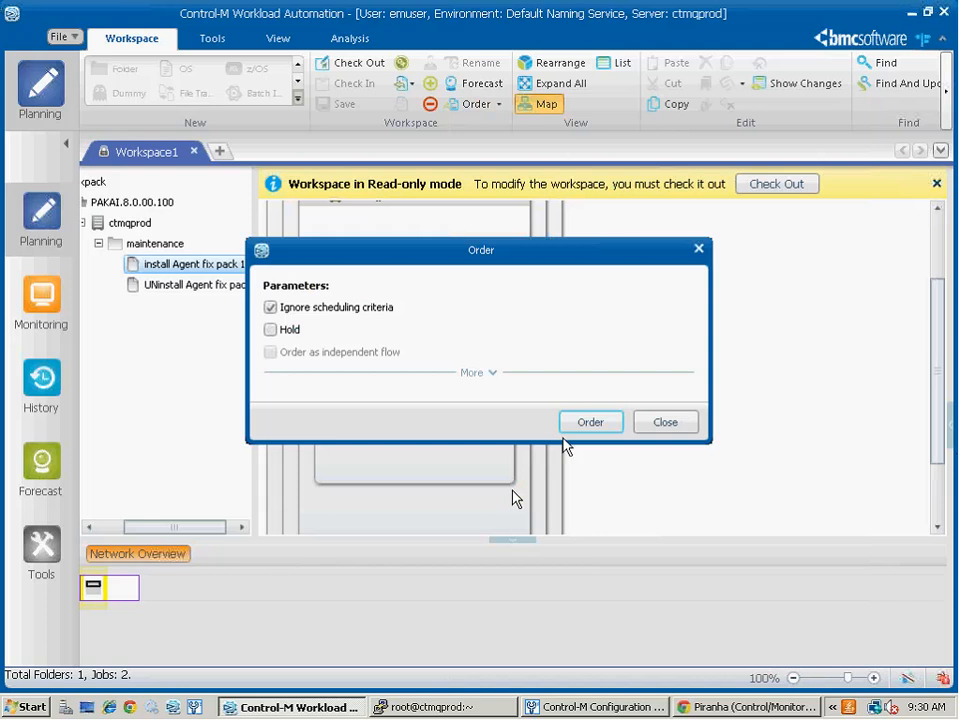
click(580, 424)
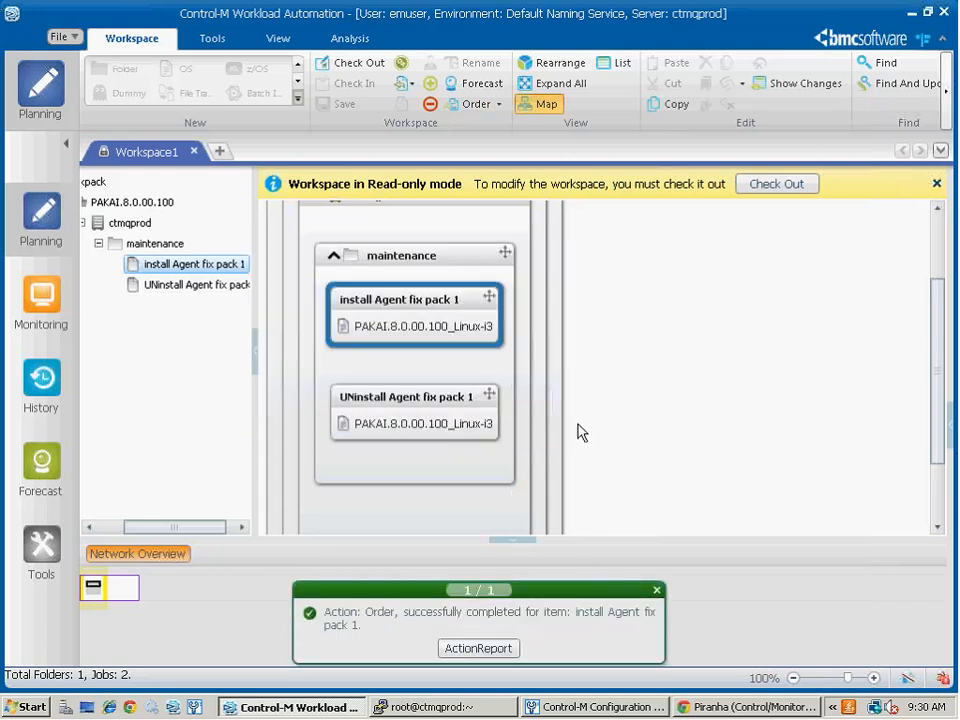
- In the monitoring domain, locate the install Agent fix pack 1 job under fixpack, read its output, and close the output
click(41, 300)
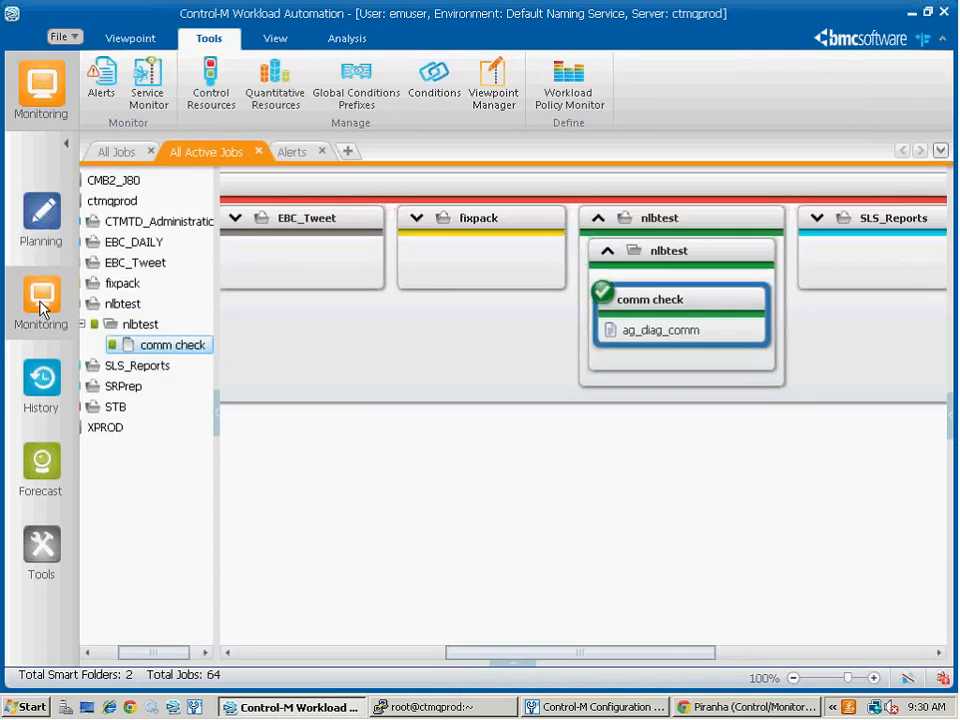
click(116, 285)
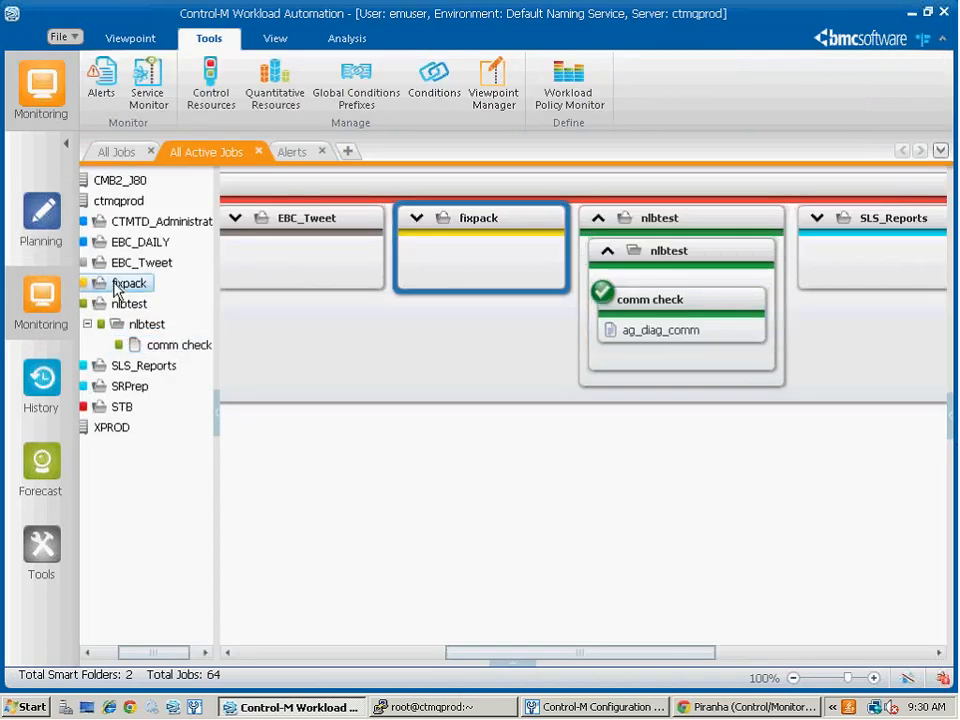
click(88, 303)
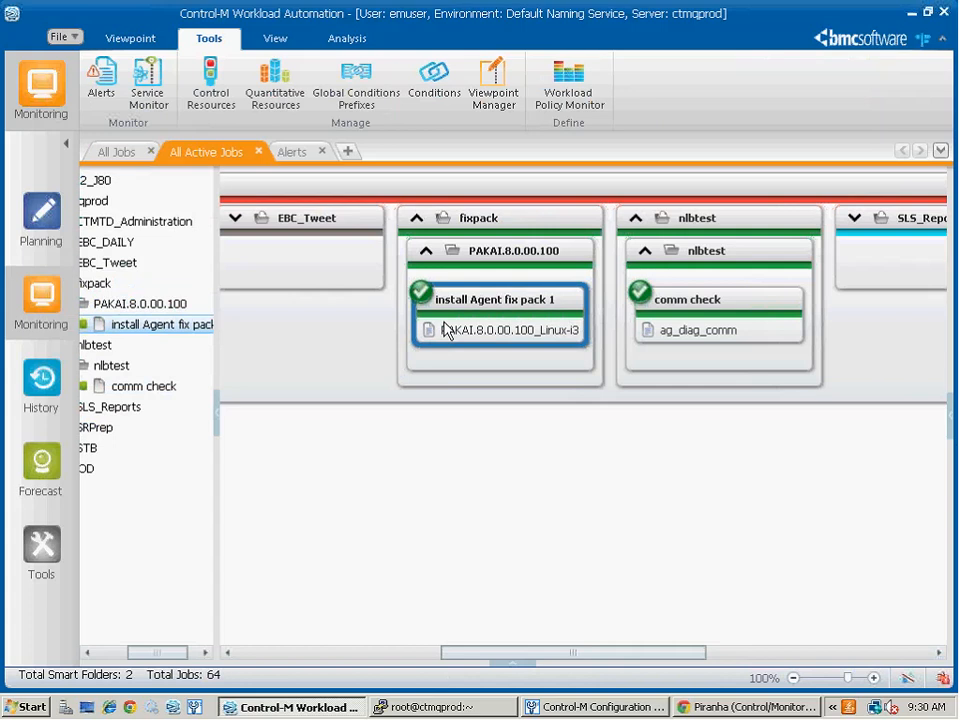
right_click(446, 331)
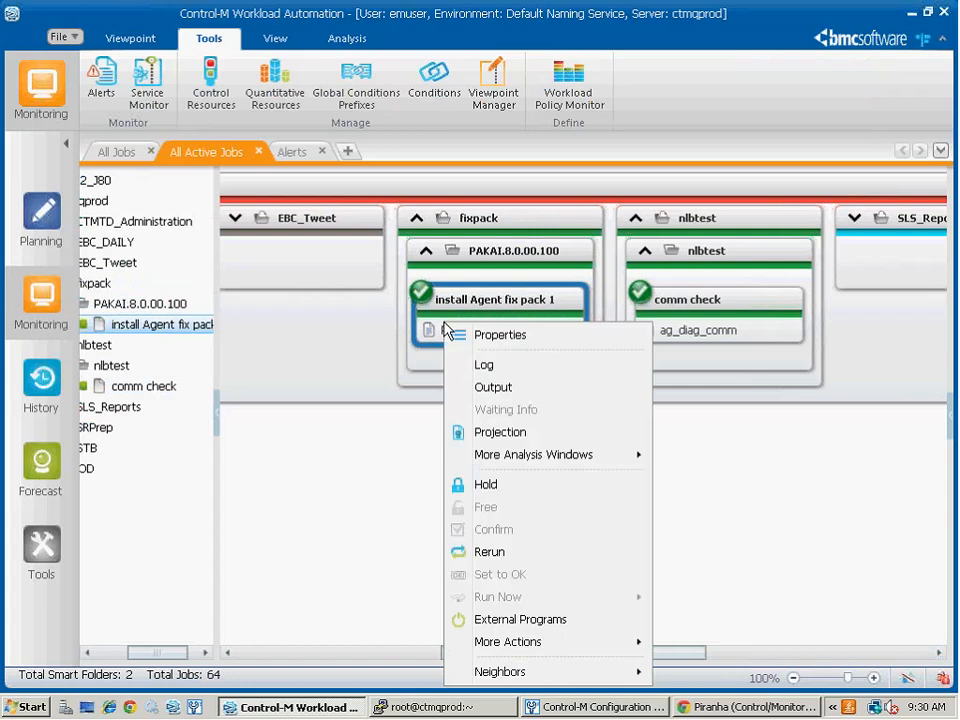
click(514, 388)
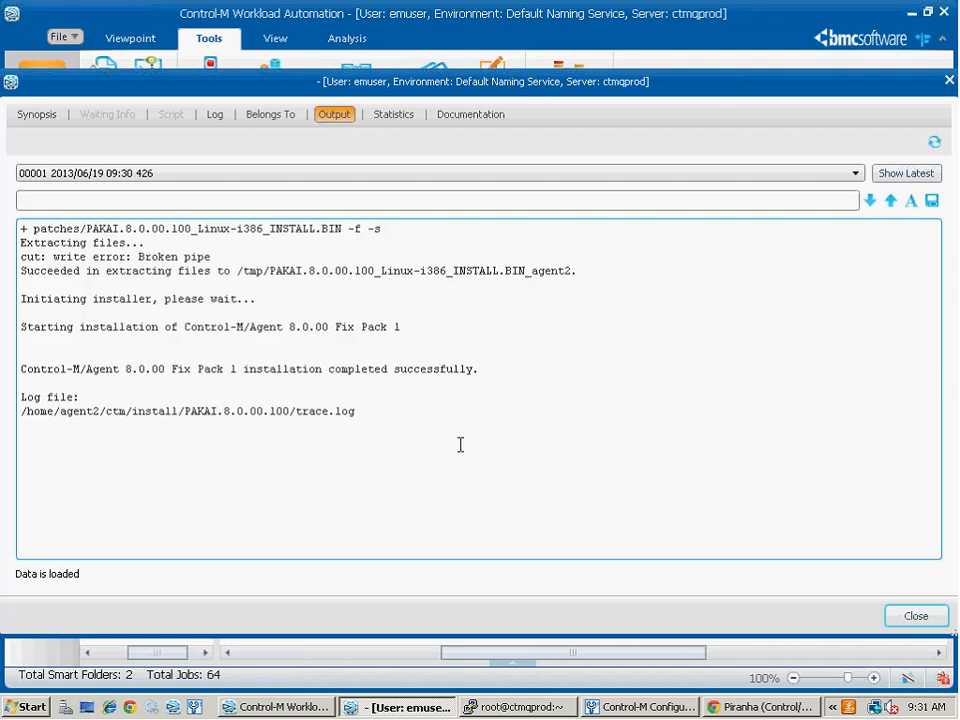
click(908, 616)
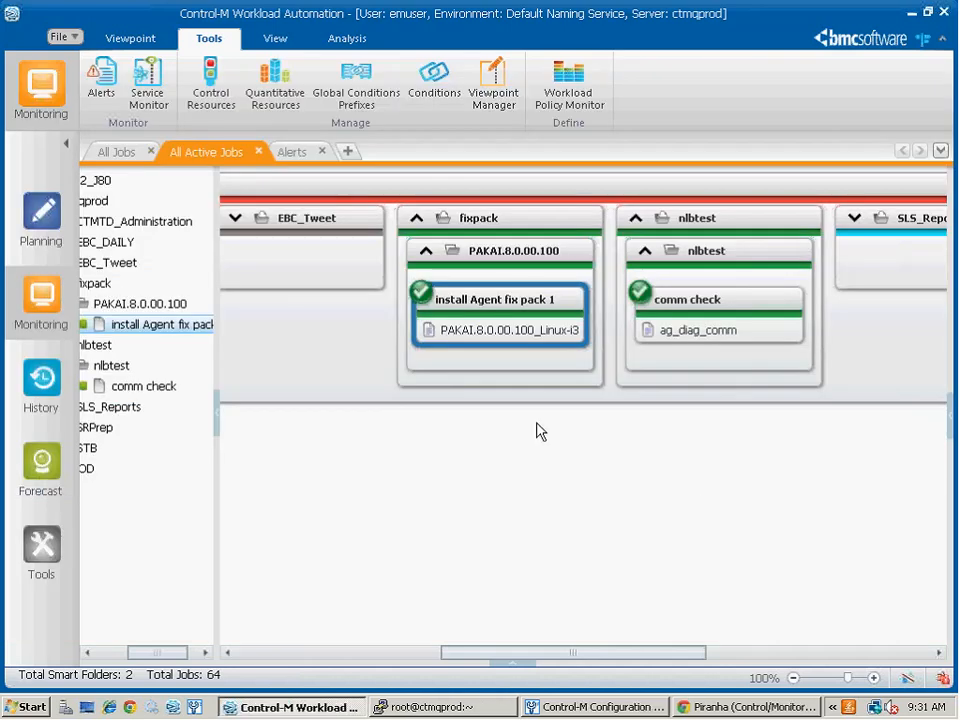
- In the ctmqprod terminal session, list installed-versions.txt again and highlight the PAKAI.8.0.00.100 fix pack entry
click(441, 708)
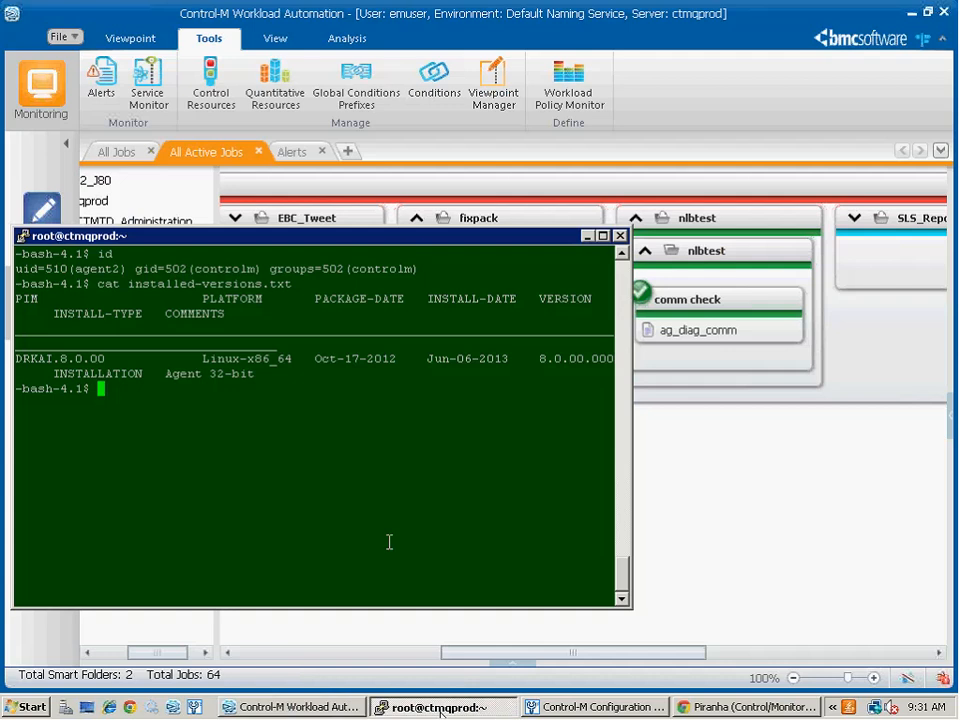
text(cat in)
key(Tab)
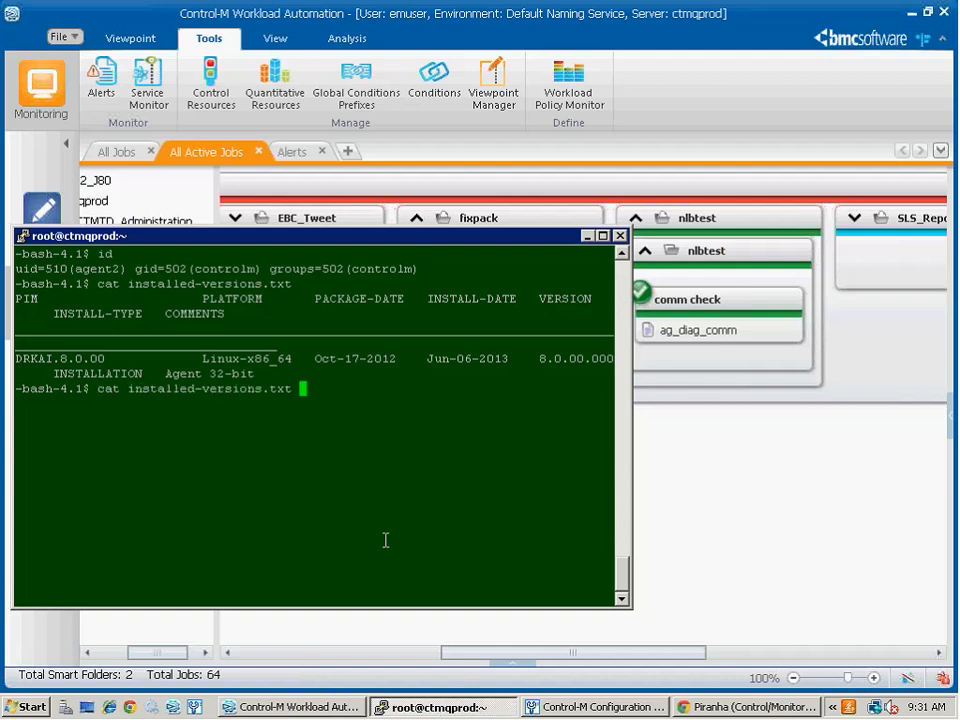
key(Return)
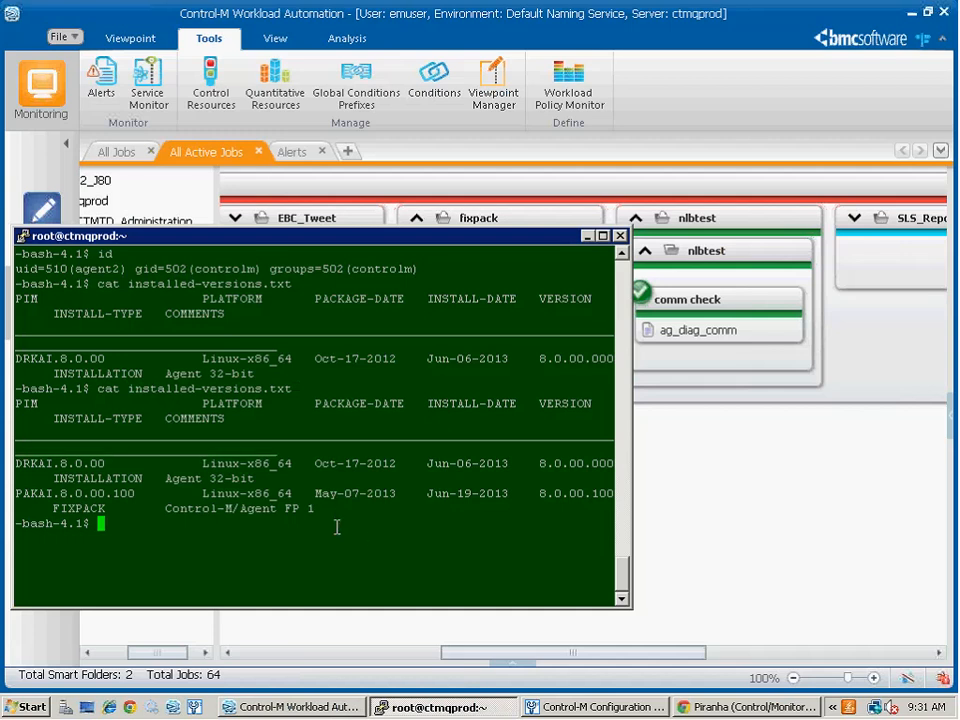
drag(332, 512, 20, 492)
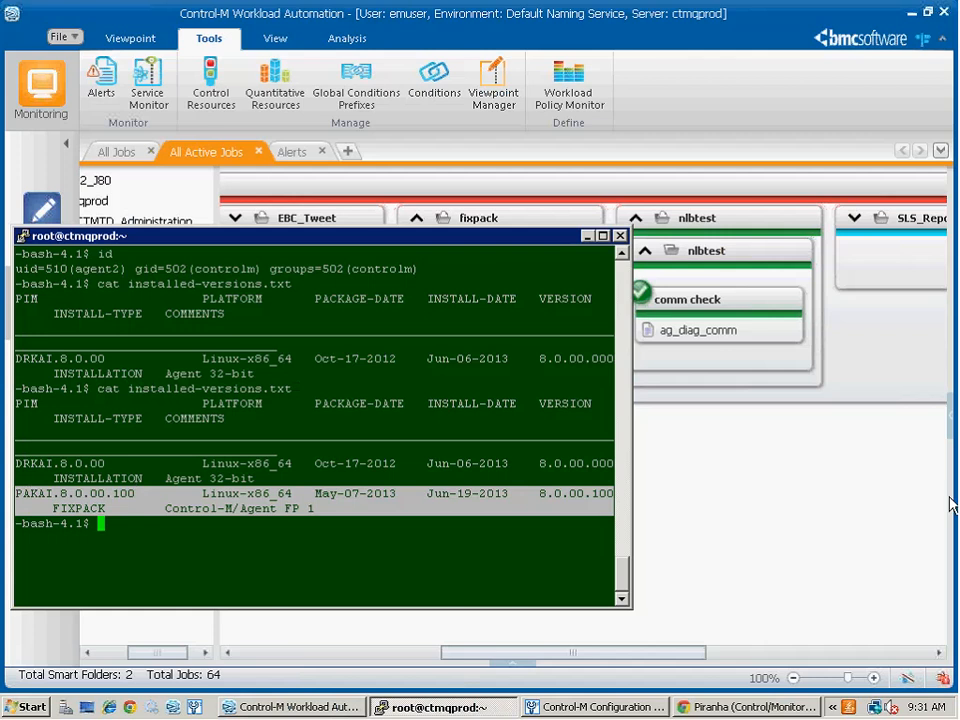
key(alt+Tab)
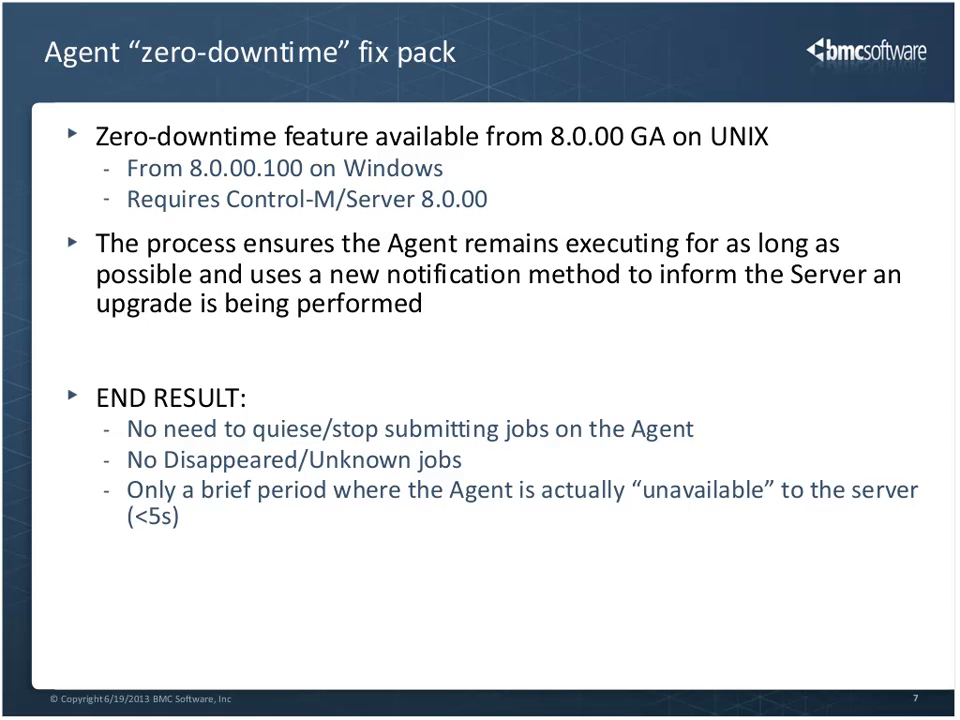
key(Right)
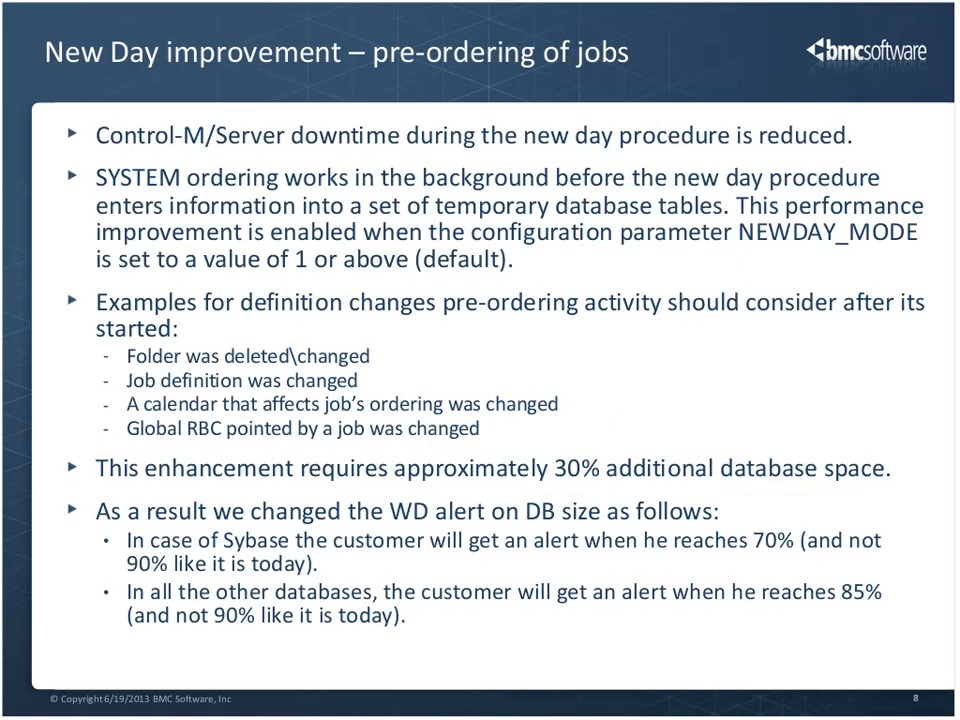